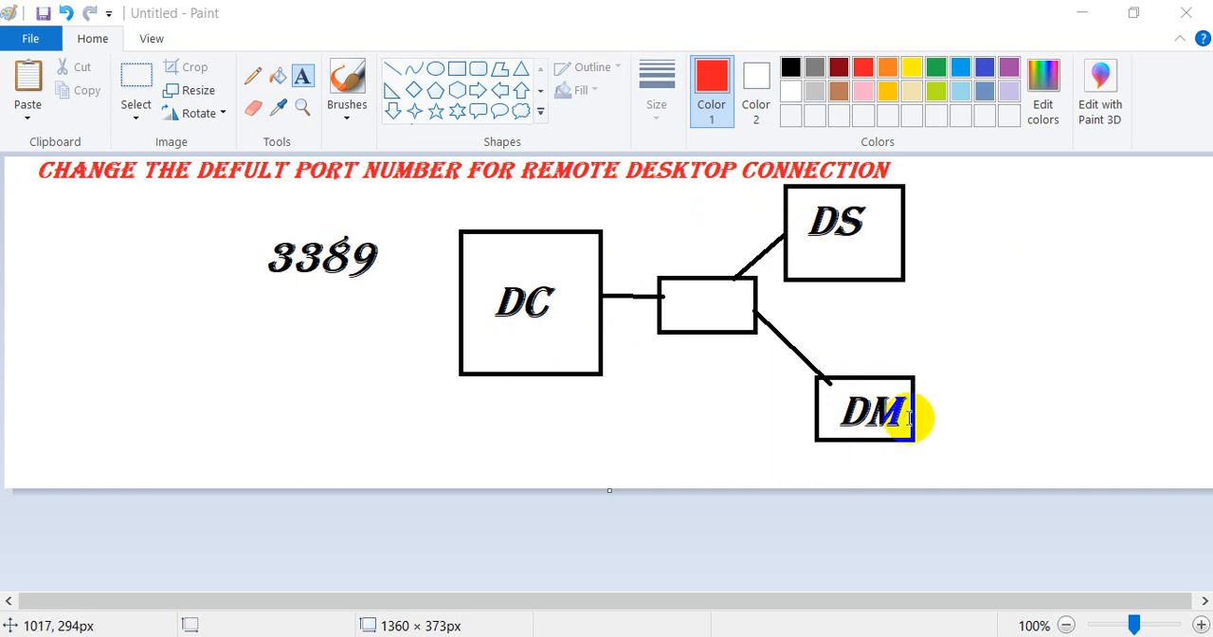
pyautogui.doubleClick(888, 406)
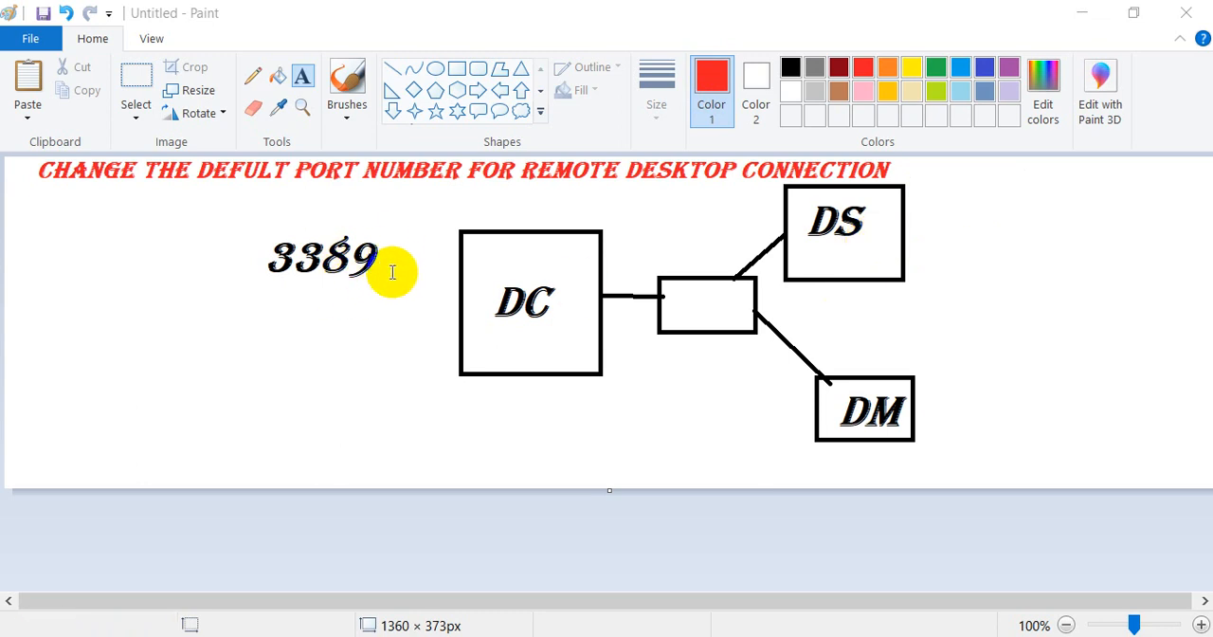
pyautogui.moveTo(392, 272)
pyautogui.mouseDown()
pyautogui.moveTo(392, 261)
pyautogui.moveTo(296, 249)
pyautogui.moveTo(353, 259)
pyautogui.moveTo(348, 275)
pyautogui.moveTo(312, 263)
pyautogui.moveTo(331, 271)
pyautogui.moveTo(379, 273)
pyautogui.mouseUp()
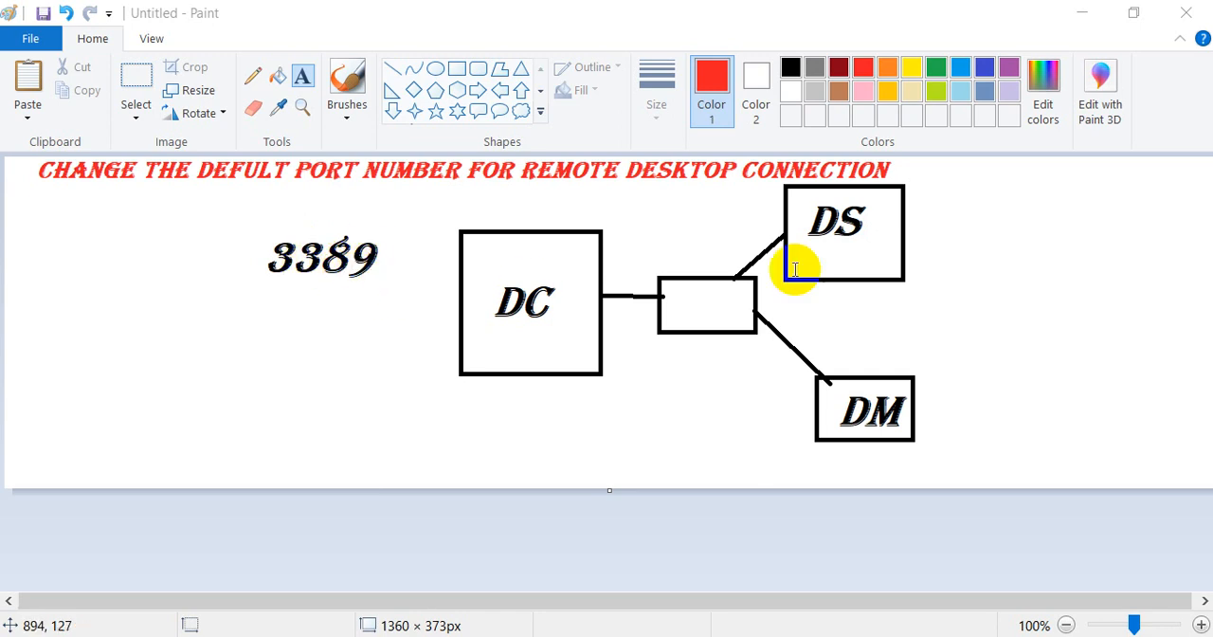
pyautogui.moveTo(794, 270); pyautogui.dragTo(853, 232)
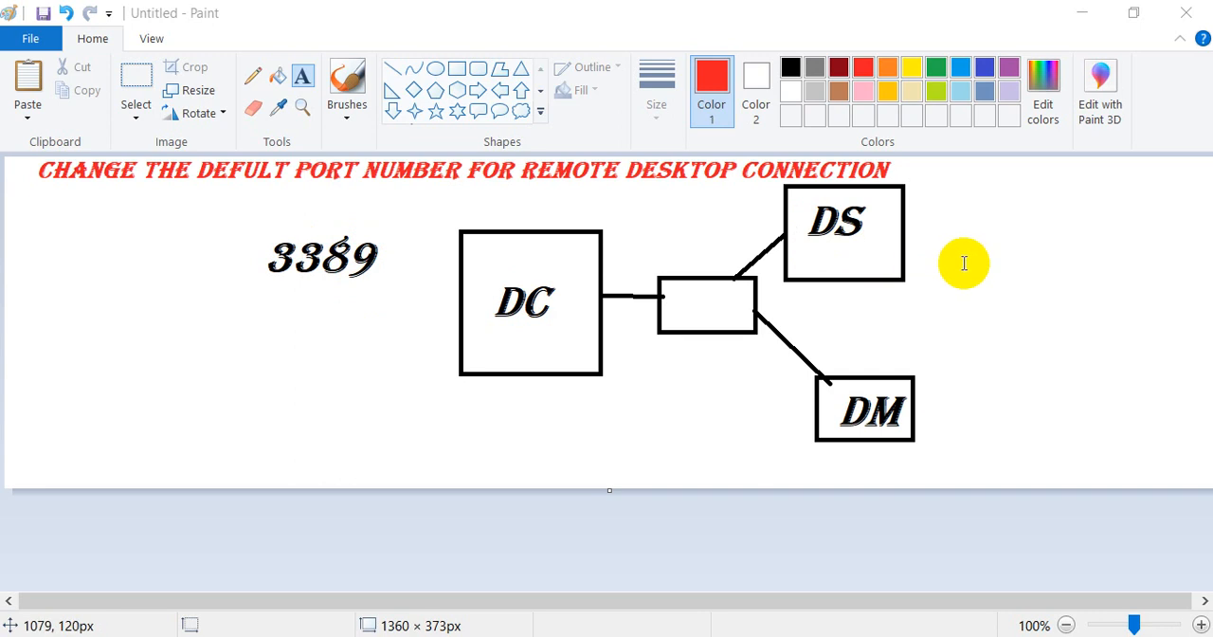
pyautogui.moveTo(915, 442); pyautogui.dragTo(868, 413)
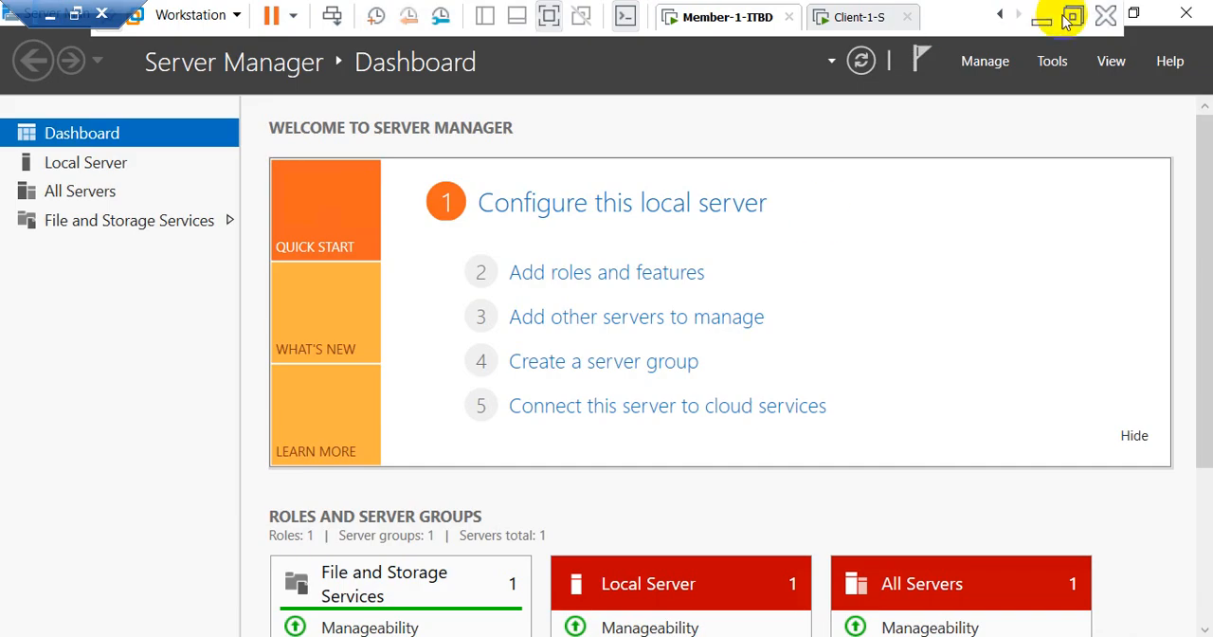
pyautogui.click(1070, 19)
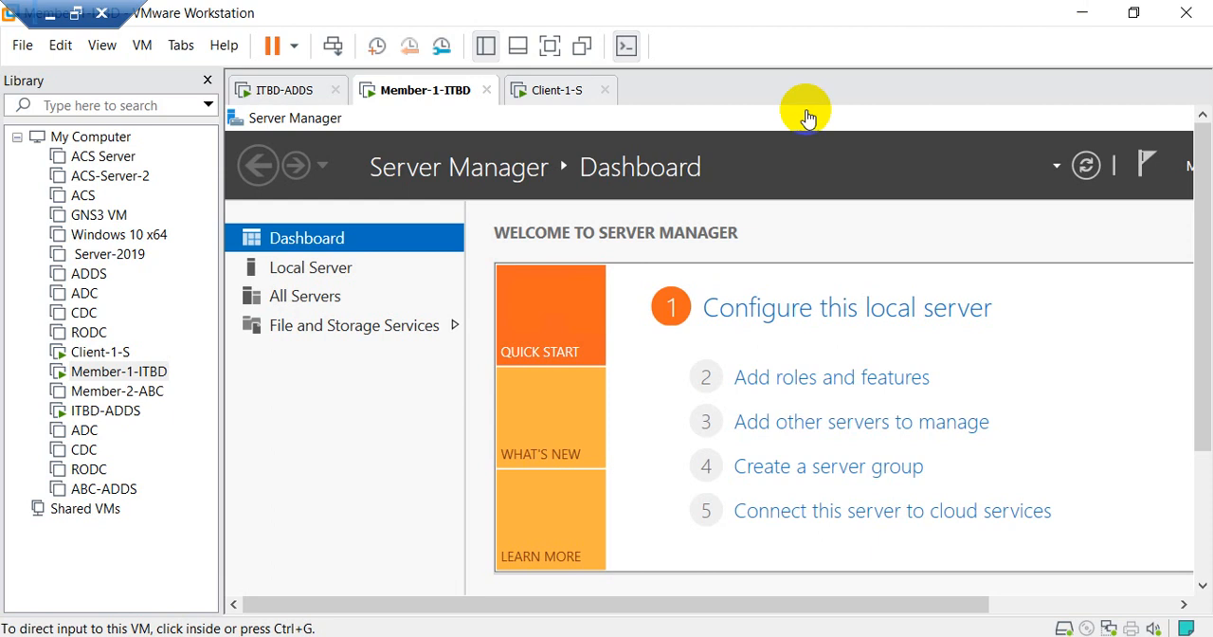
pyautogui.moveTo(821, 13); pyautogui.dragTo(727, 123)
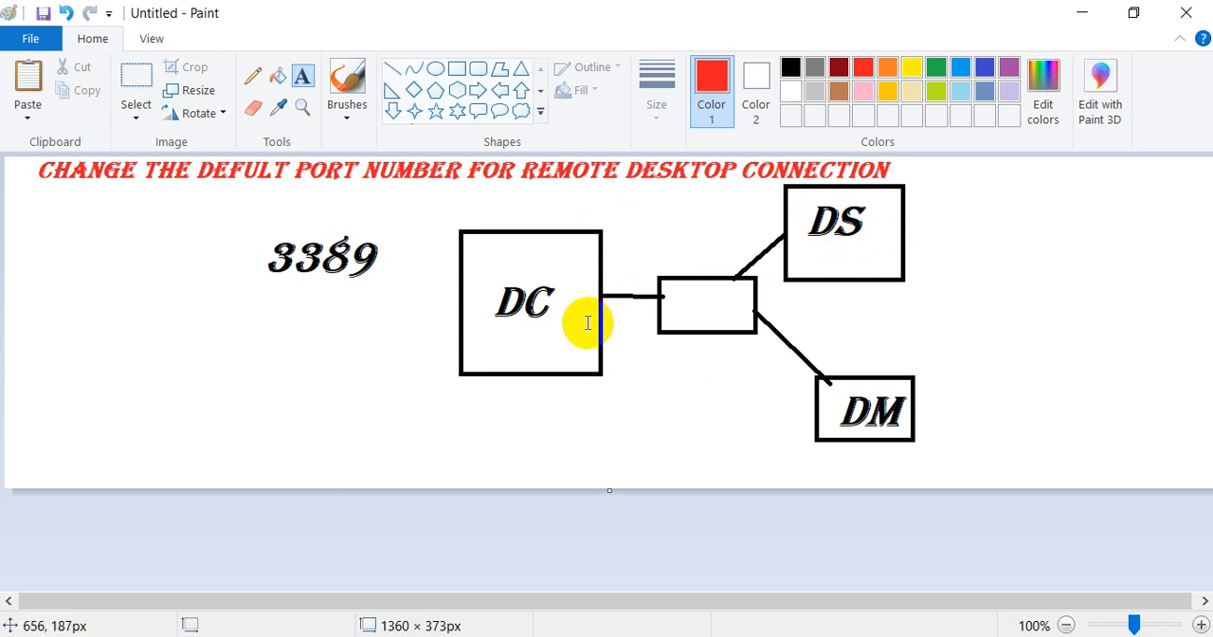
# Step: Add the red text "OU - DS" below the DC label inside the DC box of the diagram
pyautogui.click(489, 344)
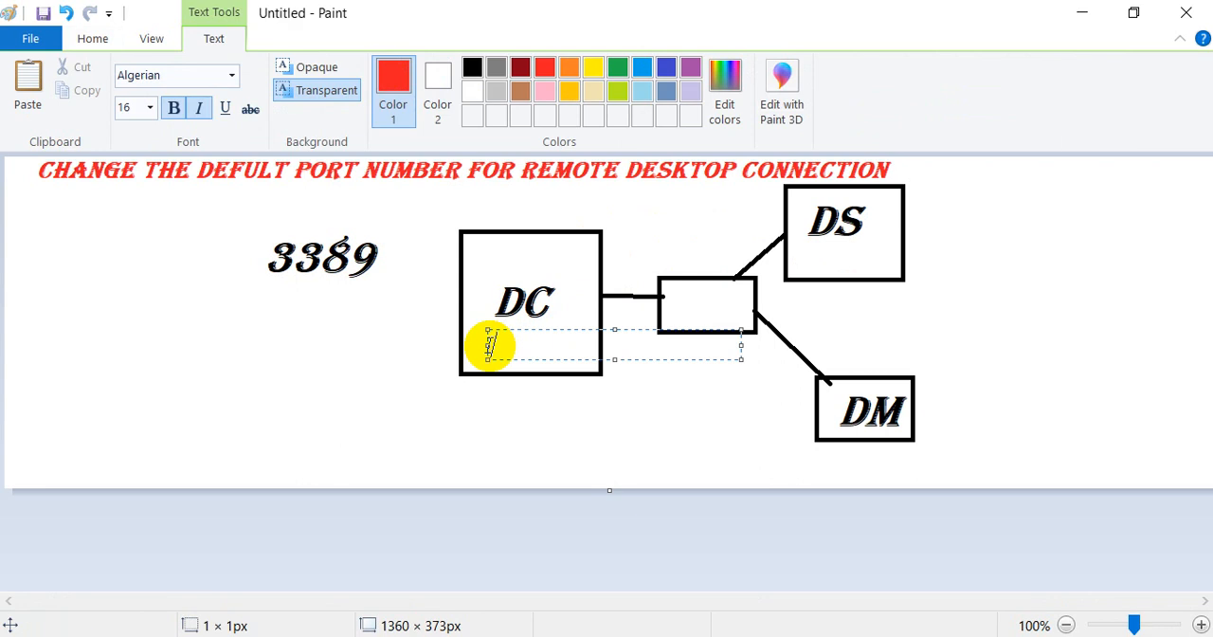
pyautogui.write('You')
pyautogui.write(' -')
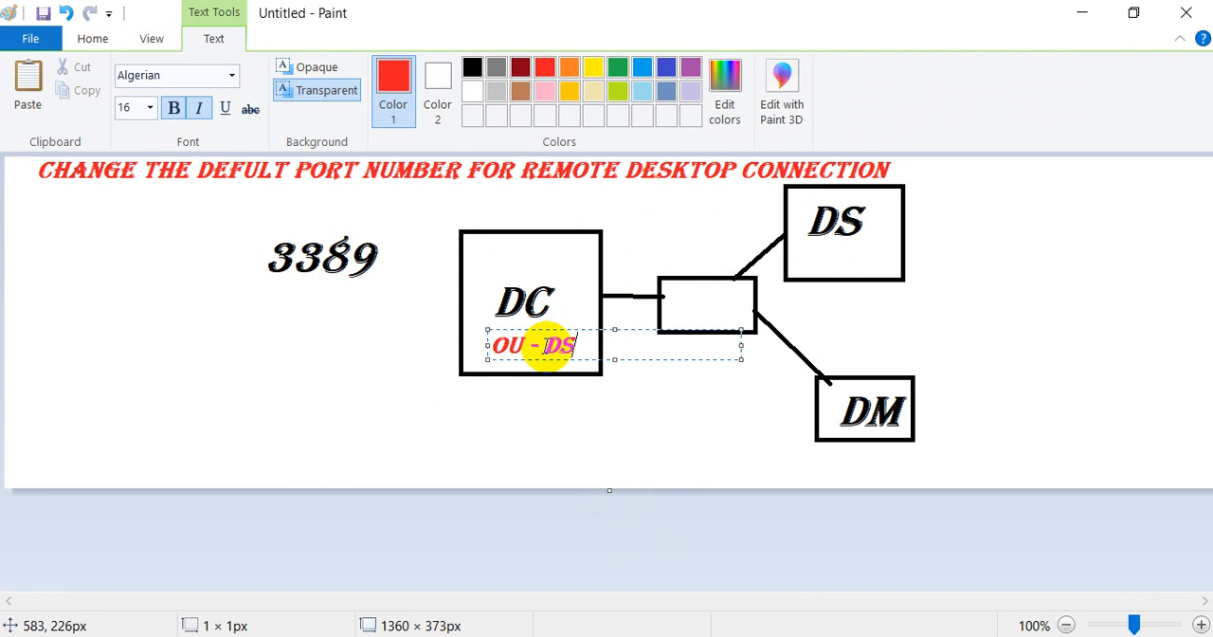
pyautogui.doubleClick(496, 345)
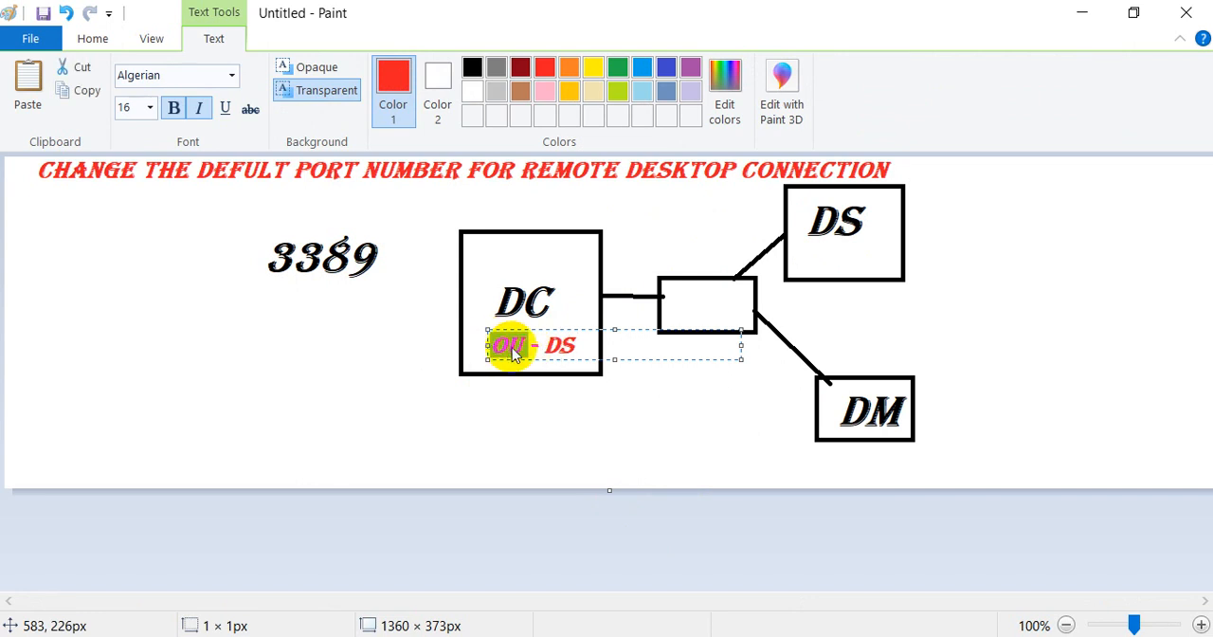
pyautogui.click(516, 347)
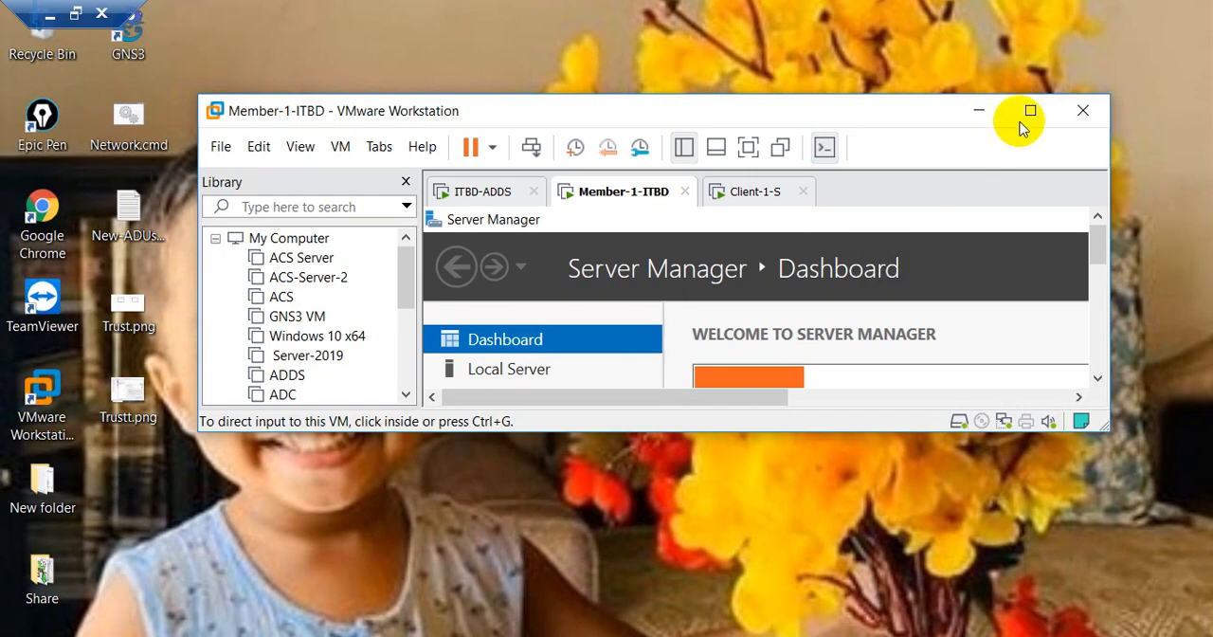
# Step: Switch to VMware Workstation and show the Member-1-ITBD virtual machine in full screen
pyautogui.click(1030, 108)
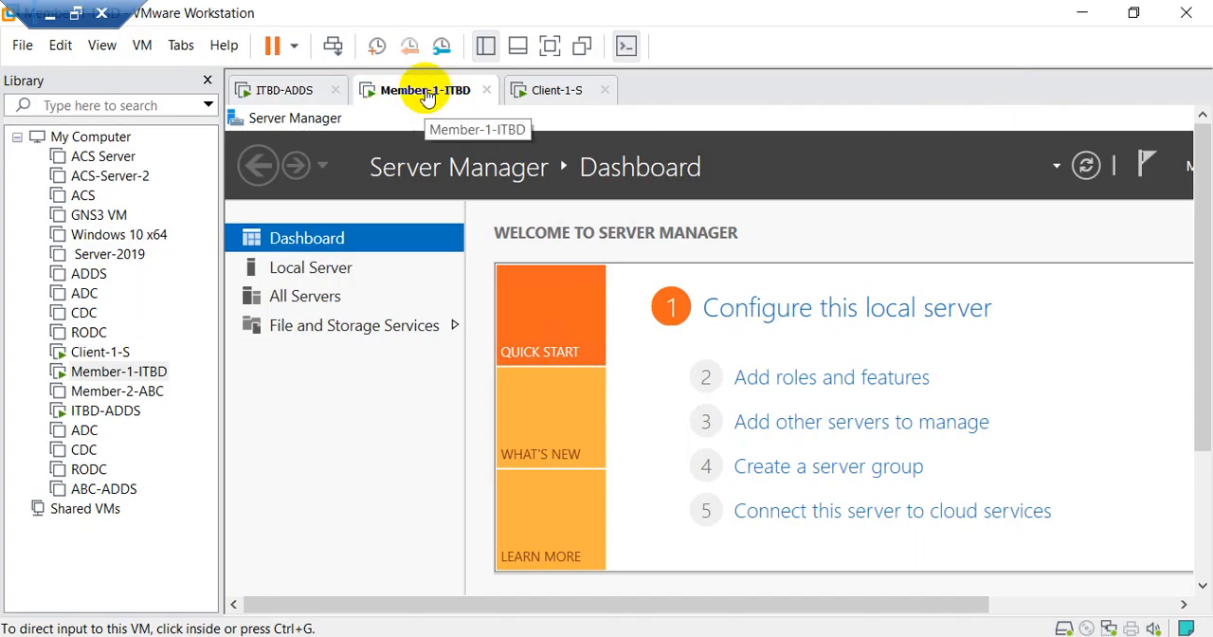
pyautogui.click(541, 90)
pyautogui.click(452, 94)
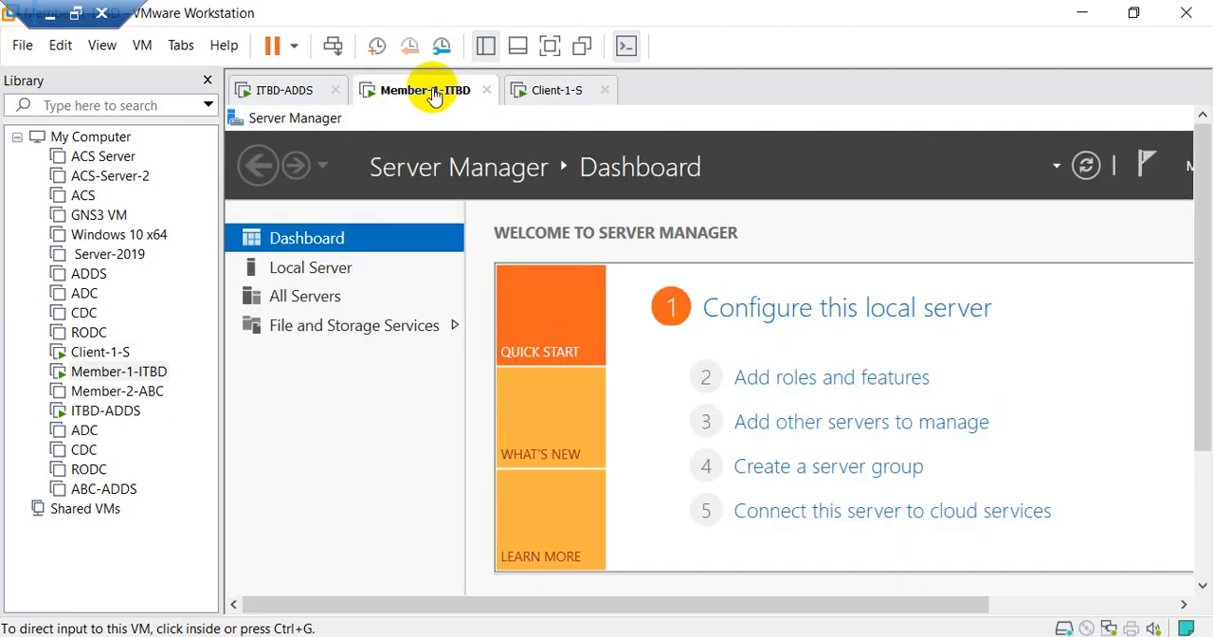
pyautogui.click(550, 46)
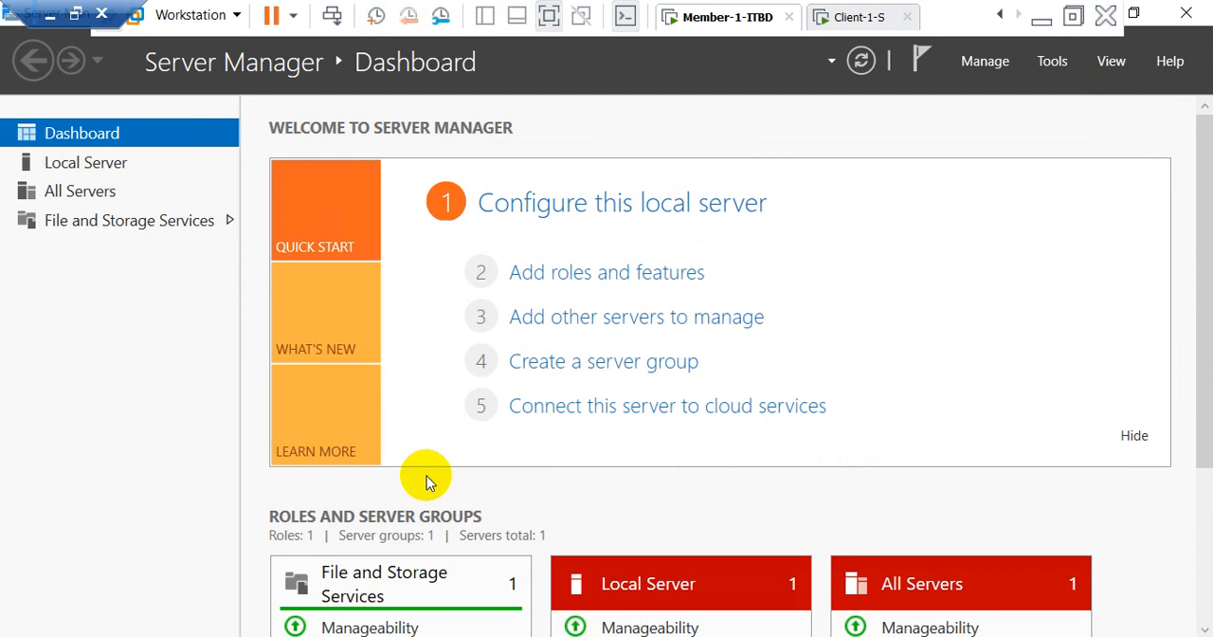
# Step: Open Command Prompt on Member-1-ITBD and check its IP configuration with ipconfig
pyautogui.press('super+r')
pyautogui.write('cmd')
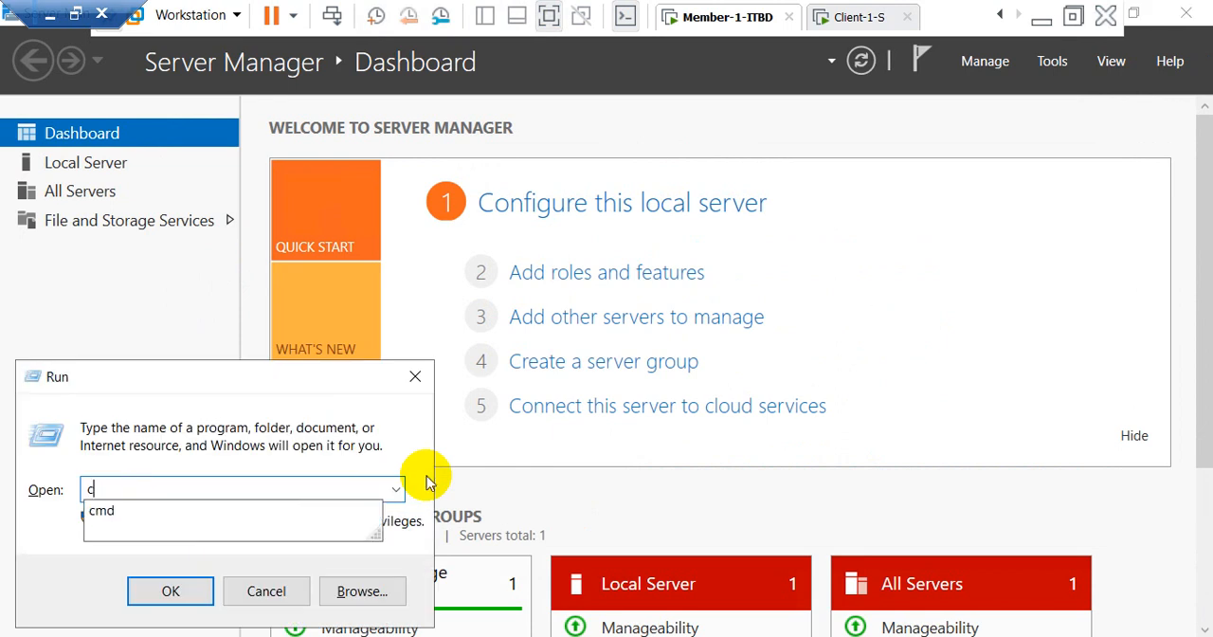
pyautogui.press('Return')
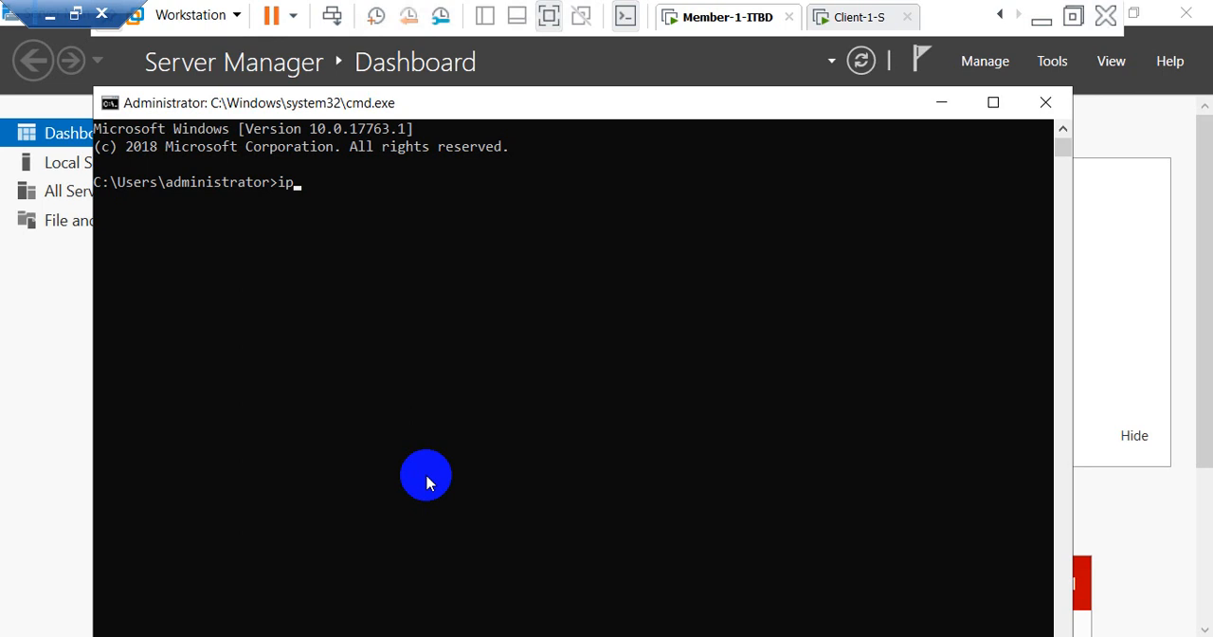
pyautogui.write('ipconfig')
pyautogui.press('Return')
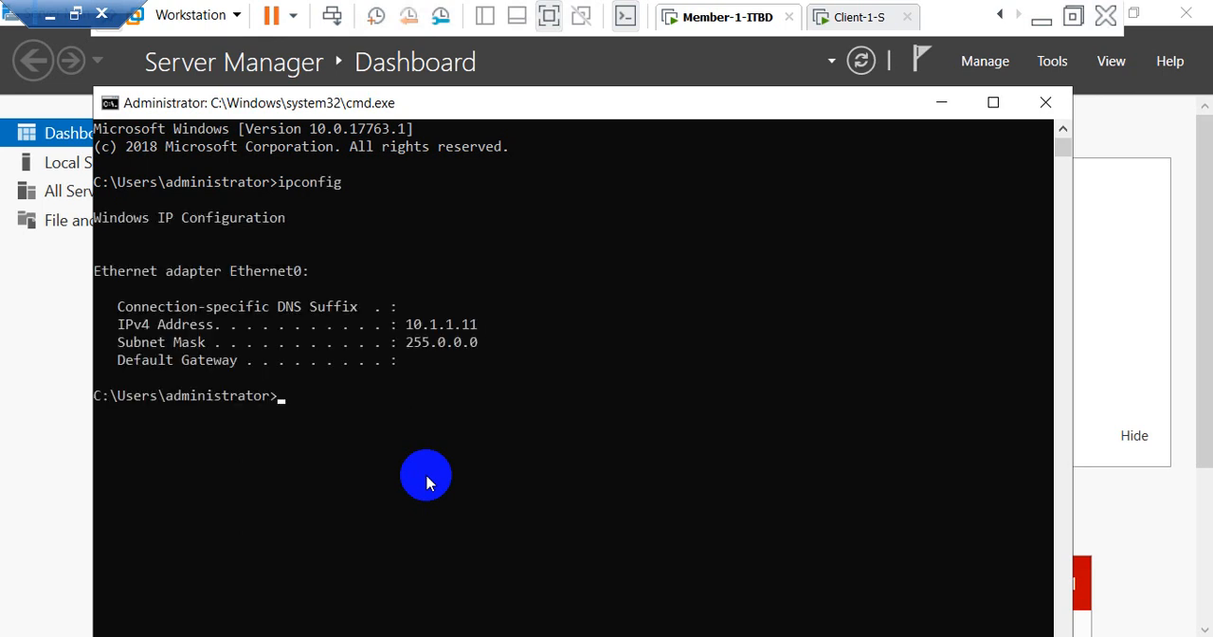
# Step: Open Command Prompt on the Client-1-S virtual machine and test connectivity with ping 10.1.1.11, stopping the ping early
pyautogui.click(844, 16)
pyautogui.click(647, 237)
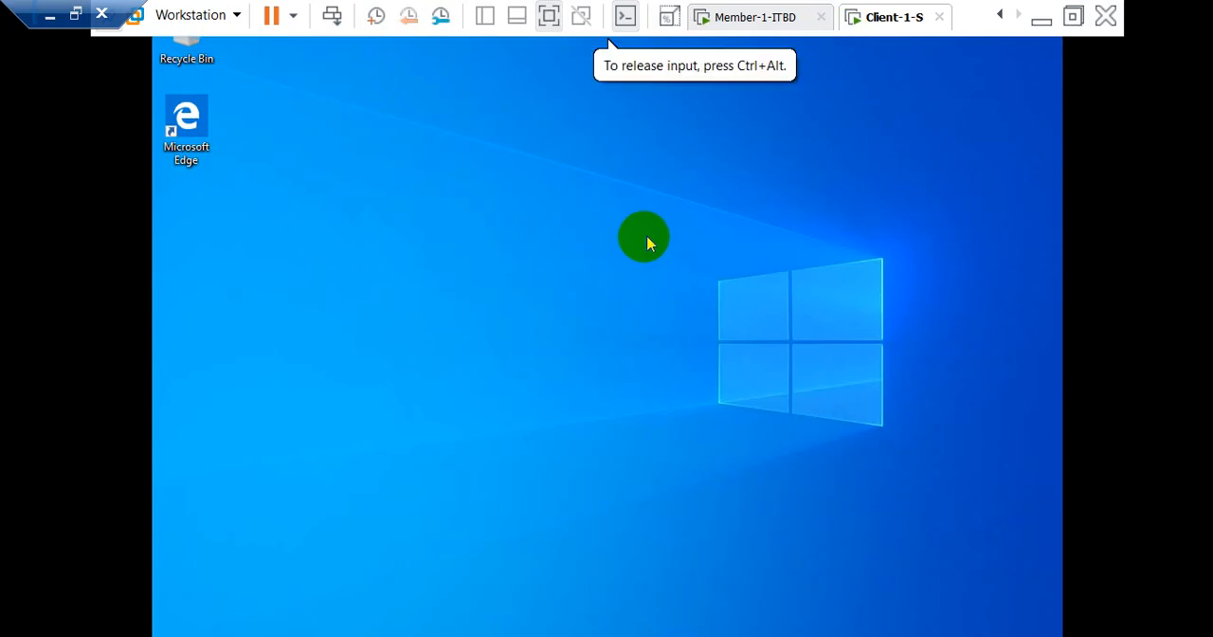
pyautogui.press('super+r')
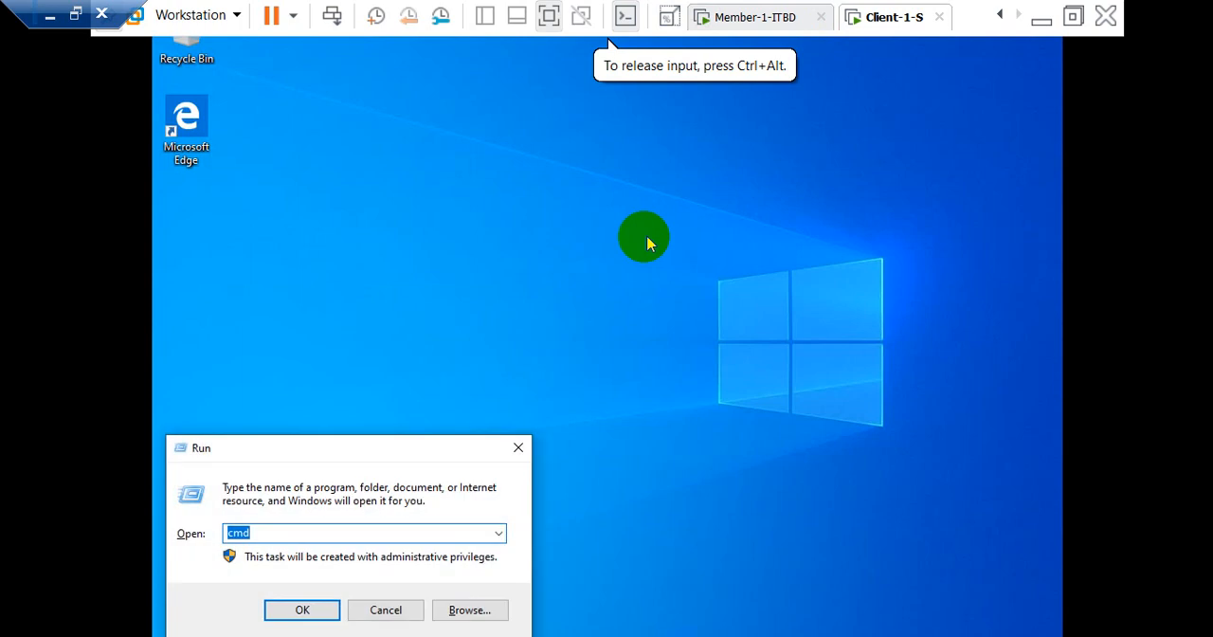
pyautogui.press('Return')
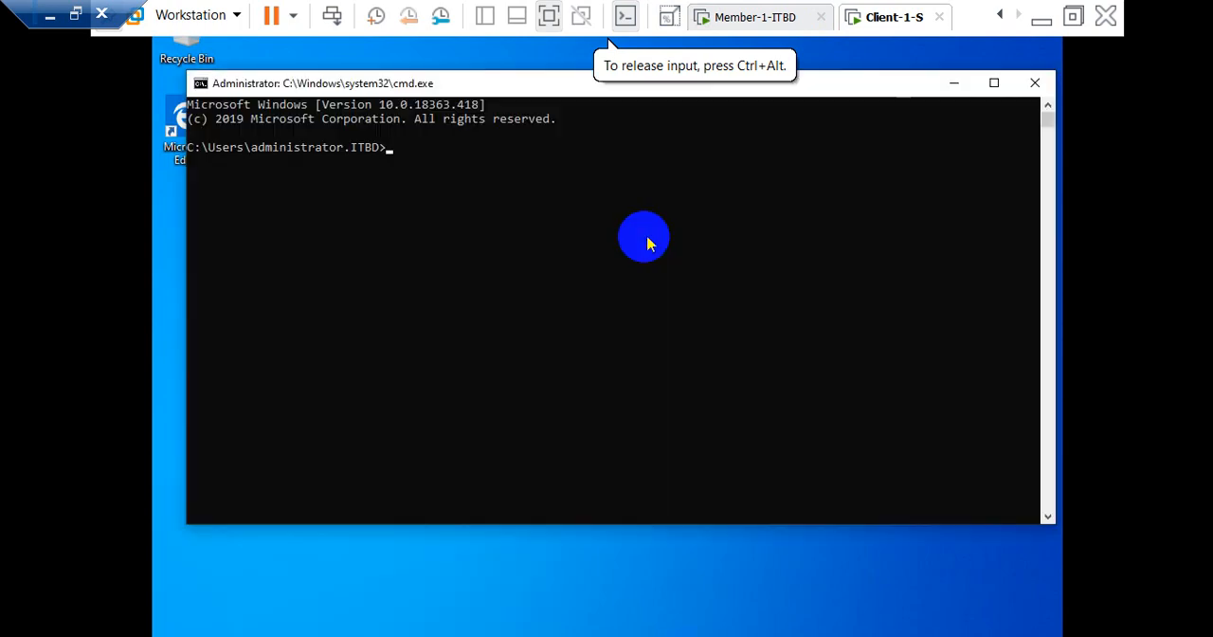
pyautogui.write('ping 10.1.1.')
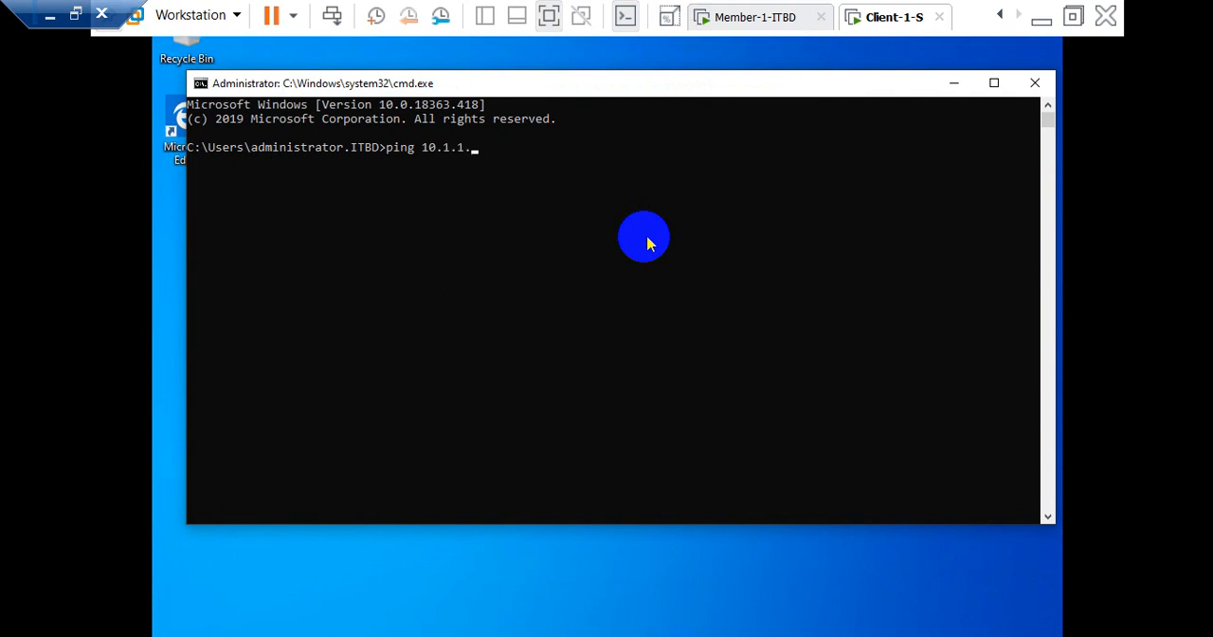
pyautogui.write('11')
pyautogui.press('Return')
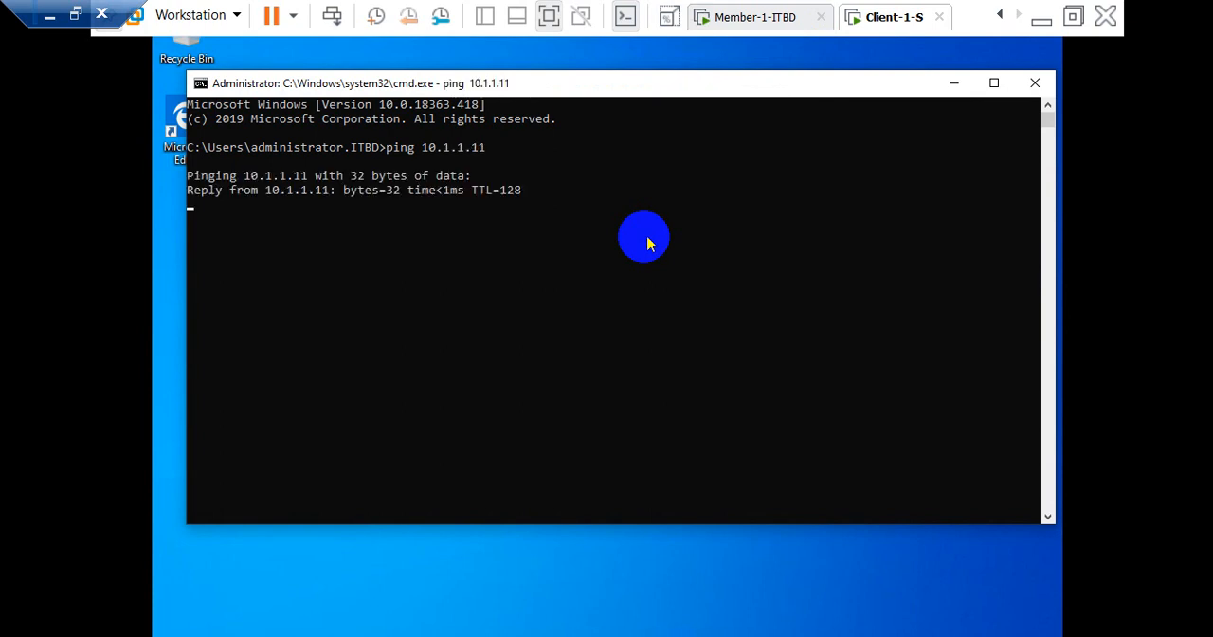
pyautogui.hotkey('ctrl', 'c')
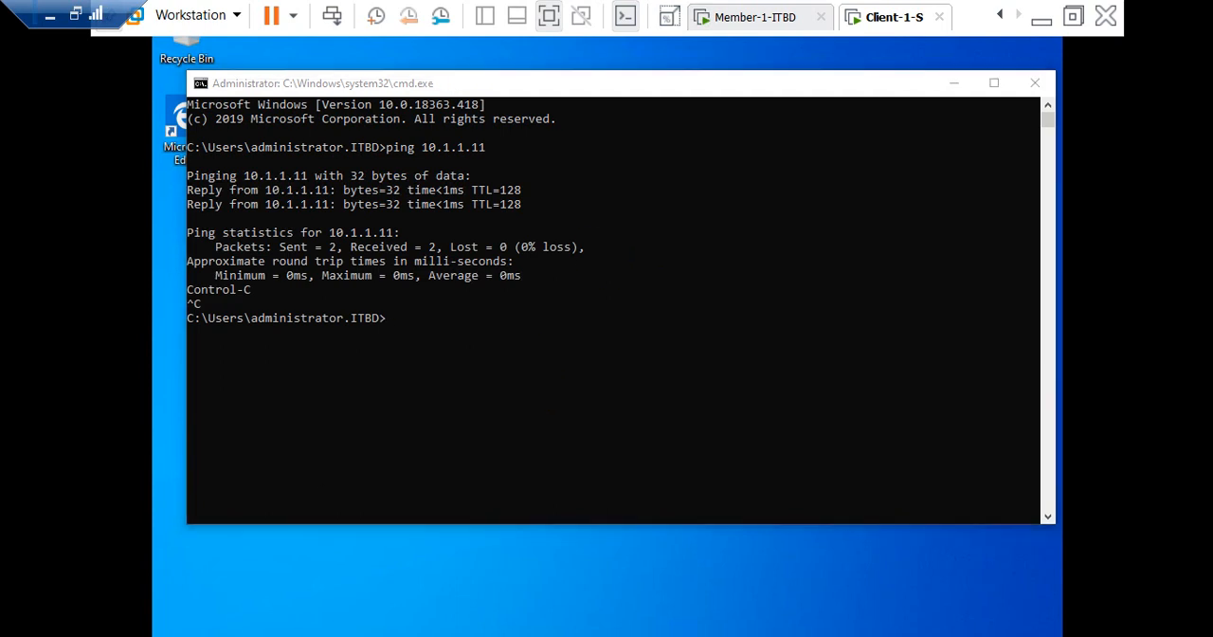
# Step: Start a Remote Desktop Connection to 10.1.1.11 from Client-1-S and cancel it at the credentials request
pyautogui.press('super')
pyautogui.write('re')
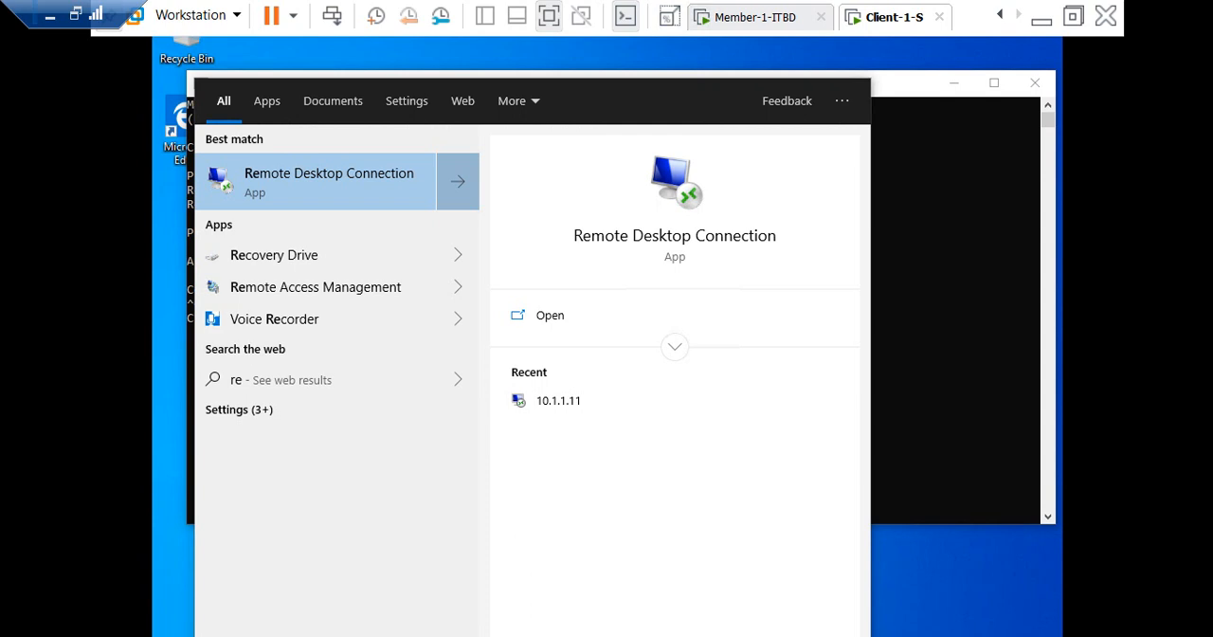
pyautogui.press('Return')
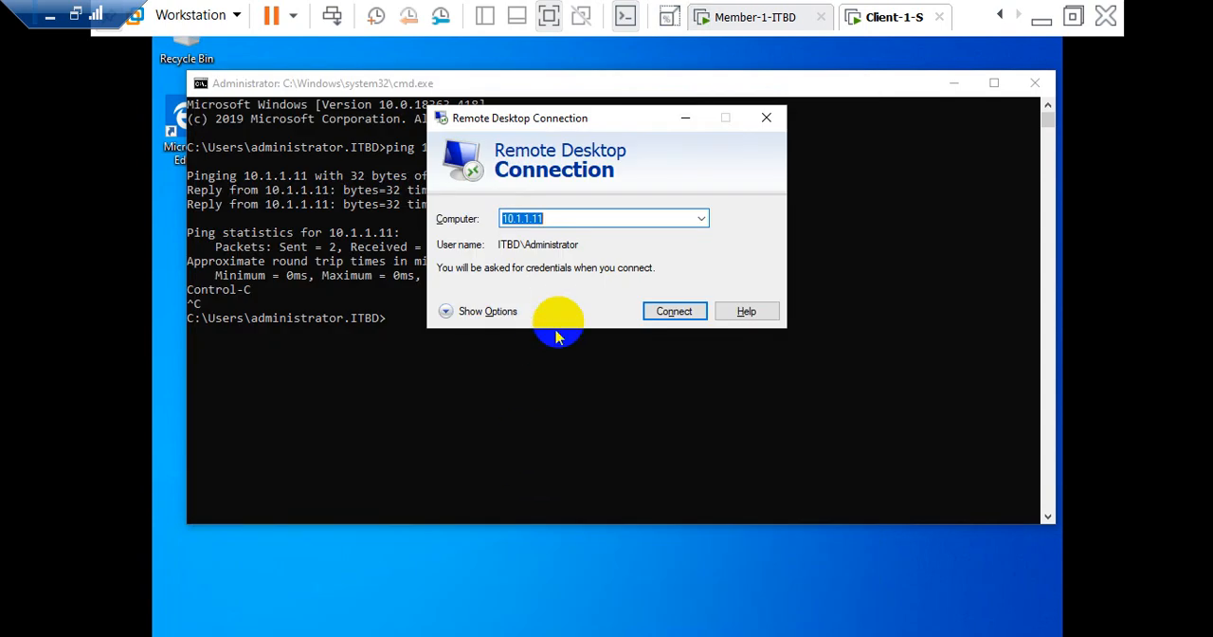
pyautogui.click(671, 318)
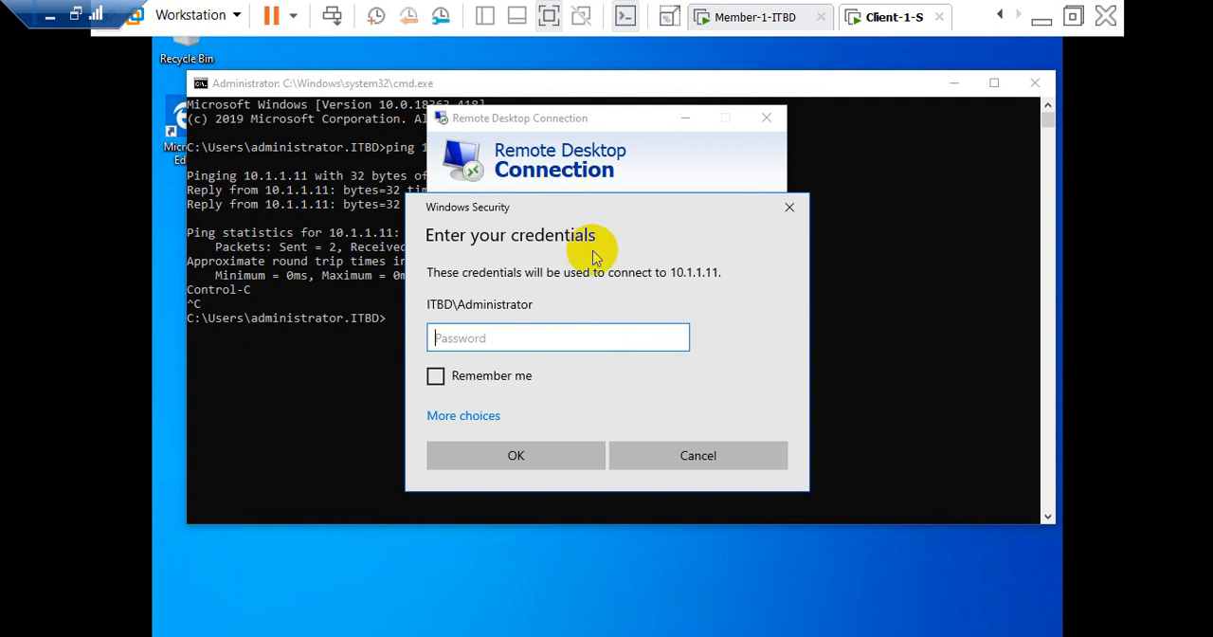
pyautogui.click(723, 457)
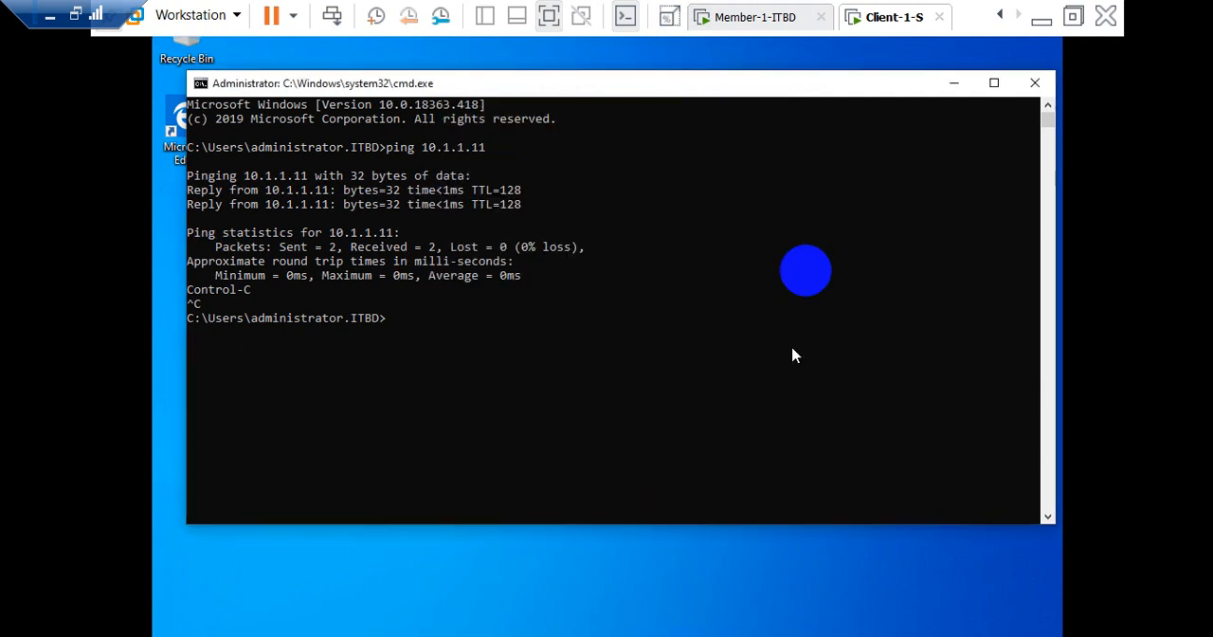
# Step: Close the Command Prompt windows on both Client-1-S and Member-1-ITBD
pyautogui.click(1037, 82)
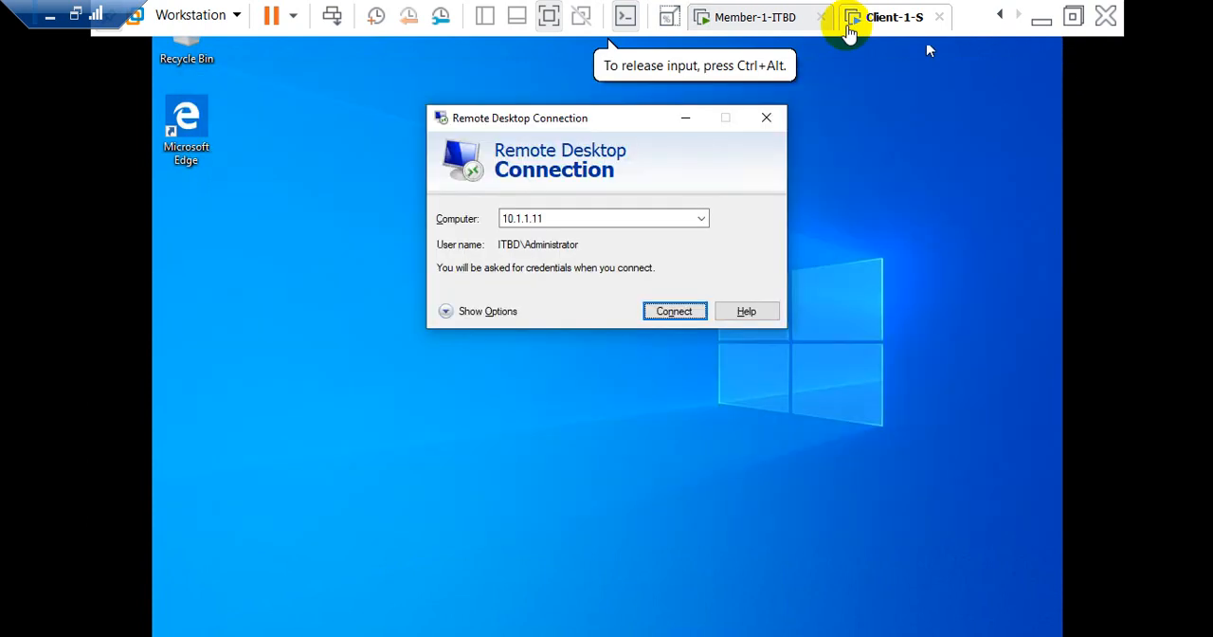
pyautogui.click(758, 21)
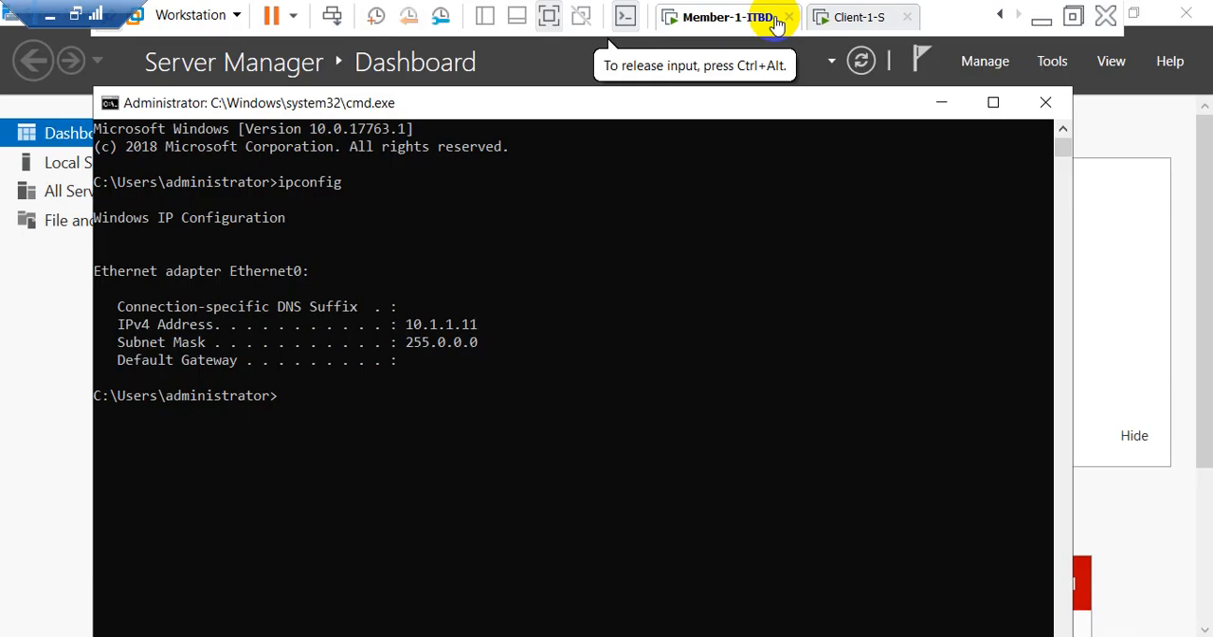
pyautogui.click(1046, 102)
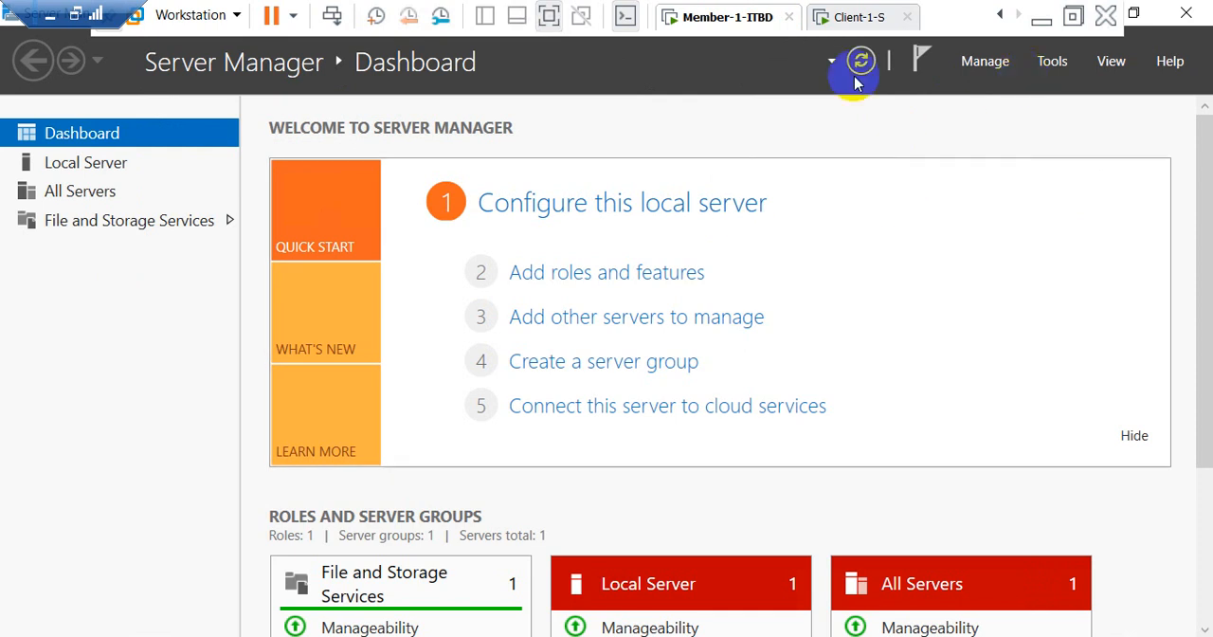
pyautogui.click(1052, 62)
pyautogui.click(721, 114)
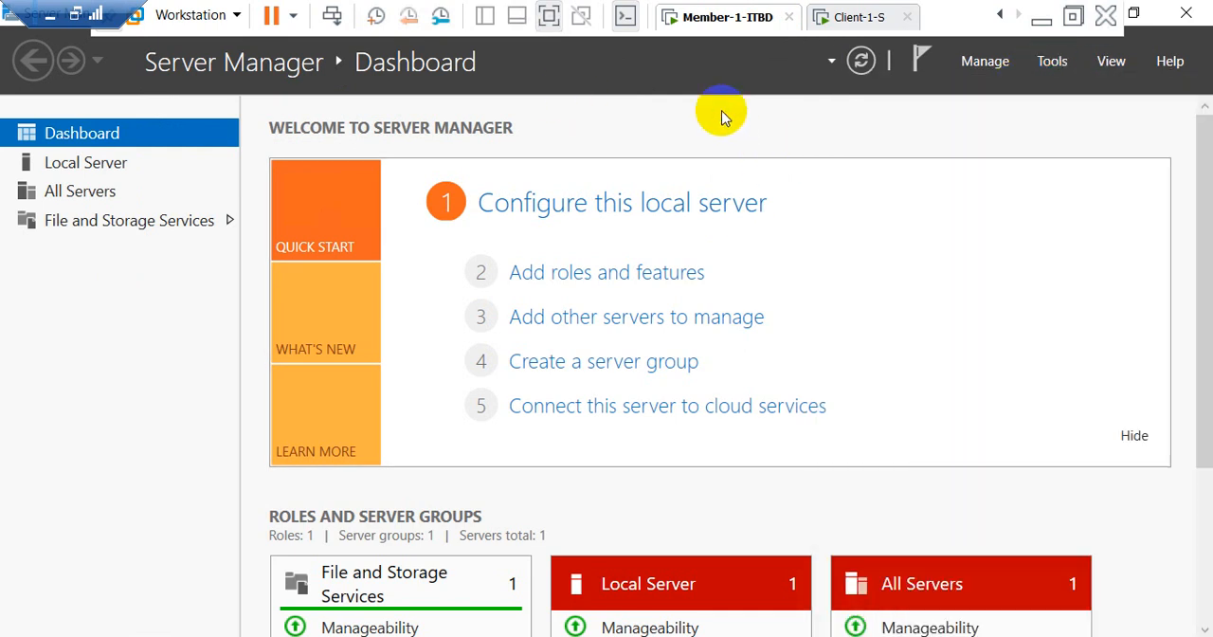
# Step: Open Registry Editor on Member-1-ITBD by running regedit
pyautogui.press('super+r')
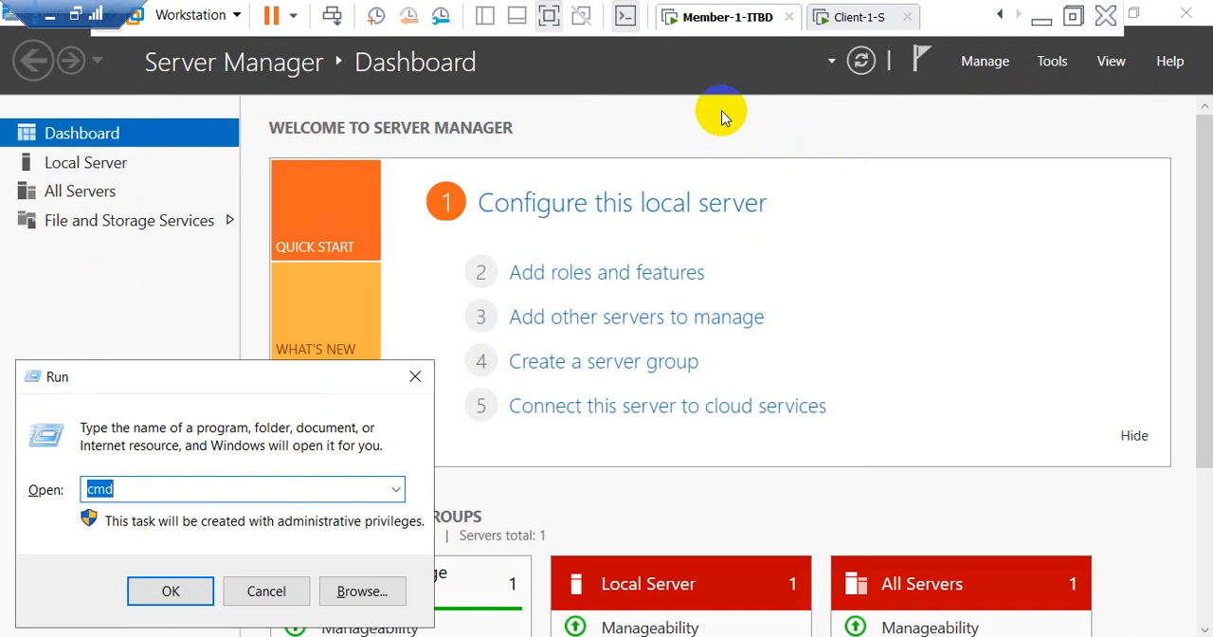
pyautogui.write('regedi')
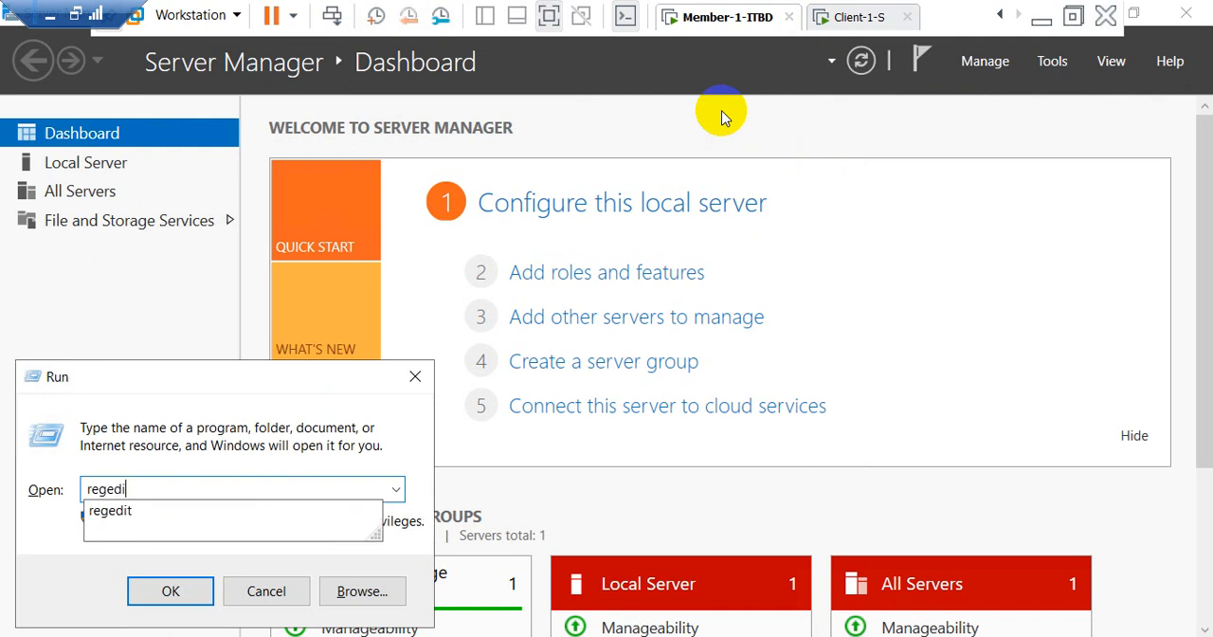
pyautogui.write('t')
pyautogui.press('Return')
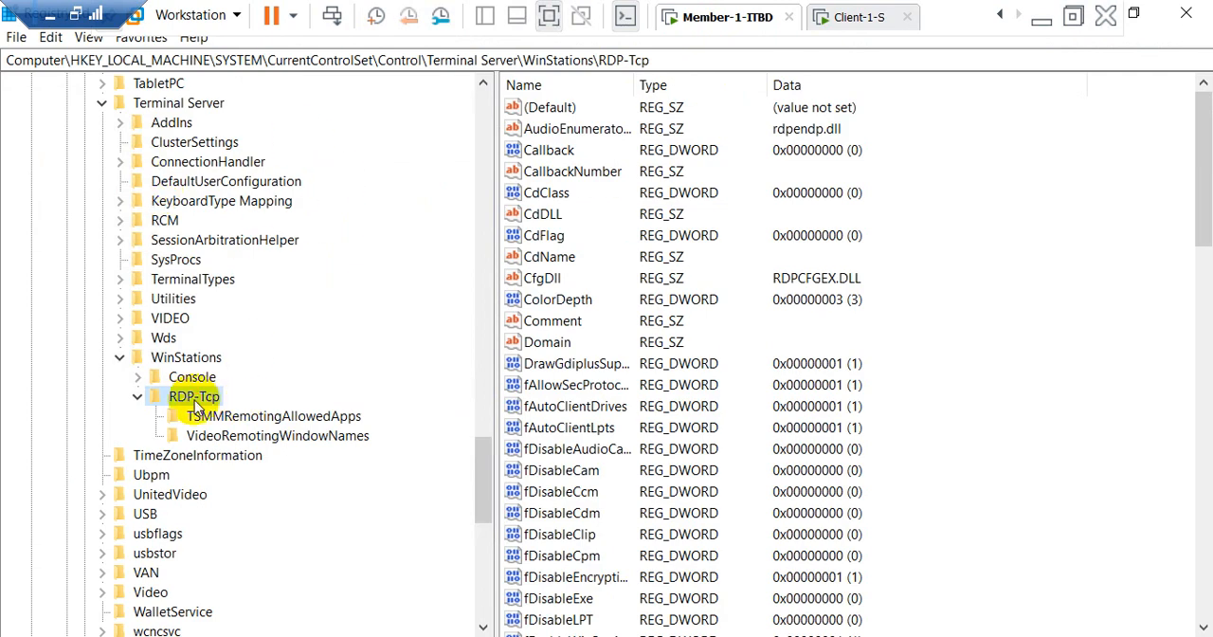
# Step: Locate the PortNumber value in the RDP-Tcp key and check its data
pyautogui.click(568, 427)
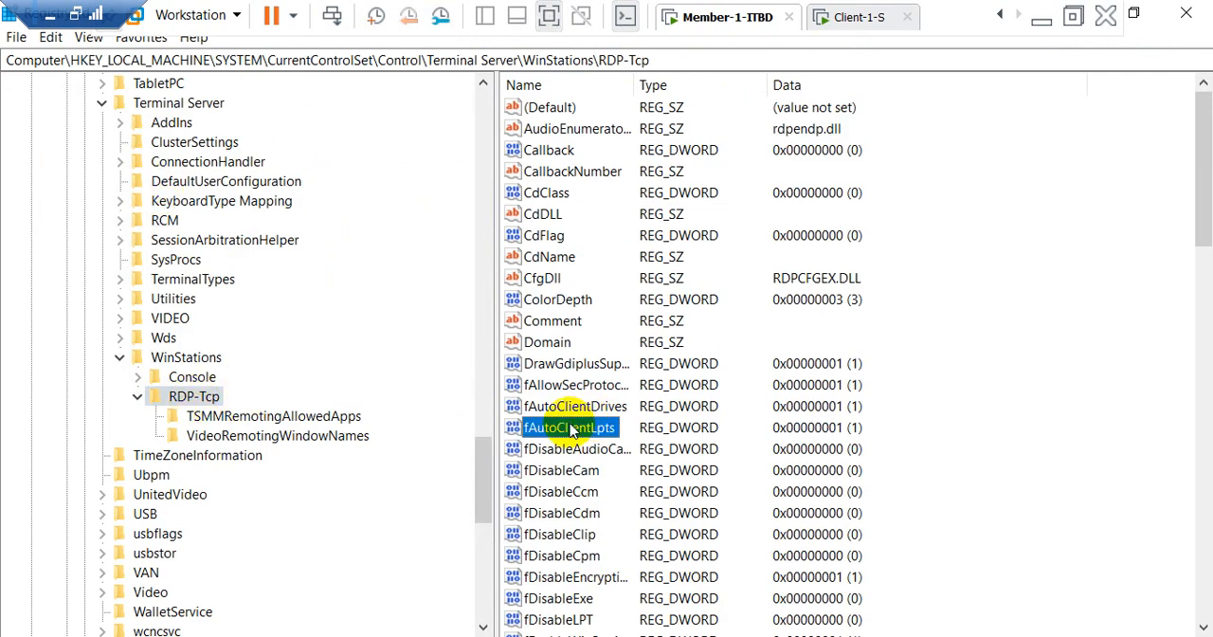
pyautogui.scroll(-4, 572, 431)
pyautogui.scroll(-12, 588, 422)
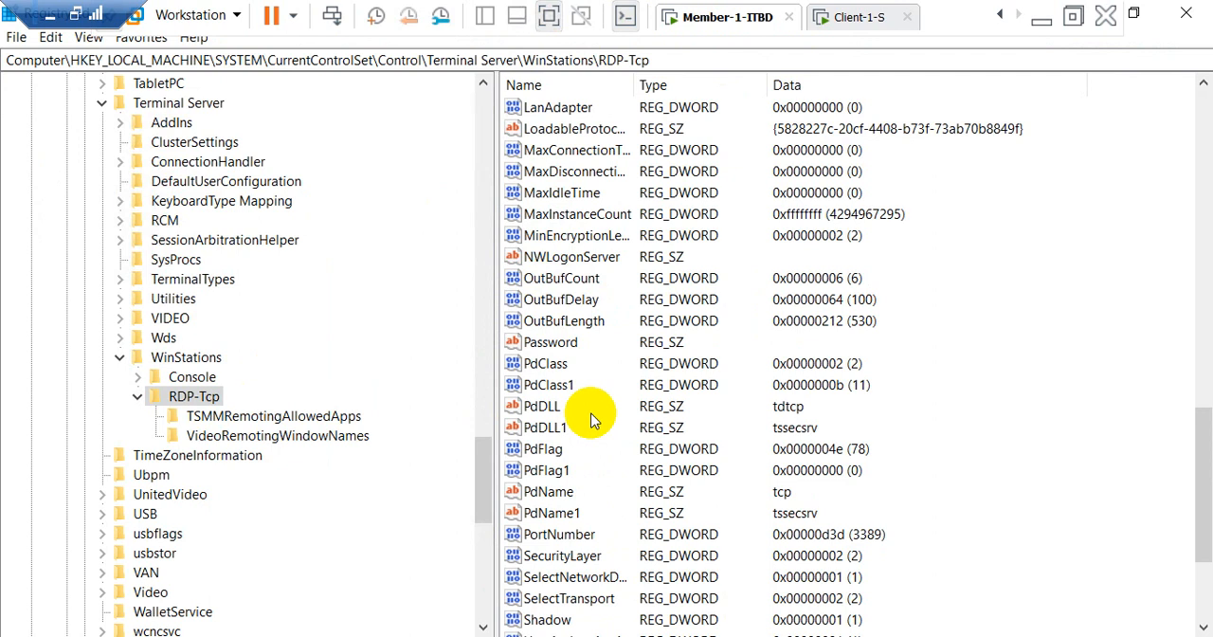
pyautogui.scroll(-3, 591, 418)
pyautogui.click(568, 343)
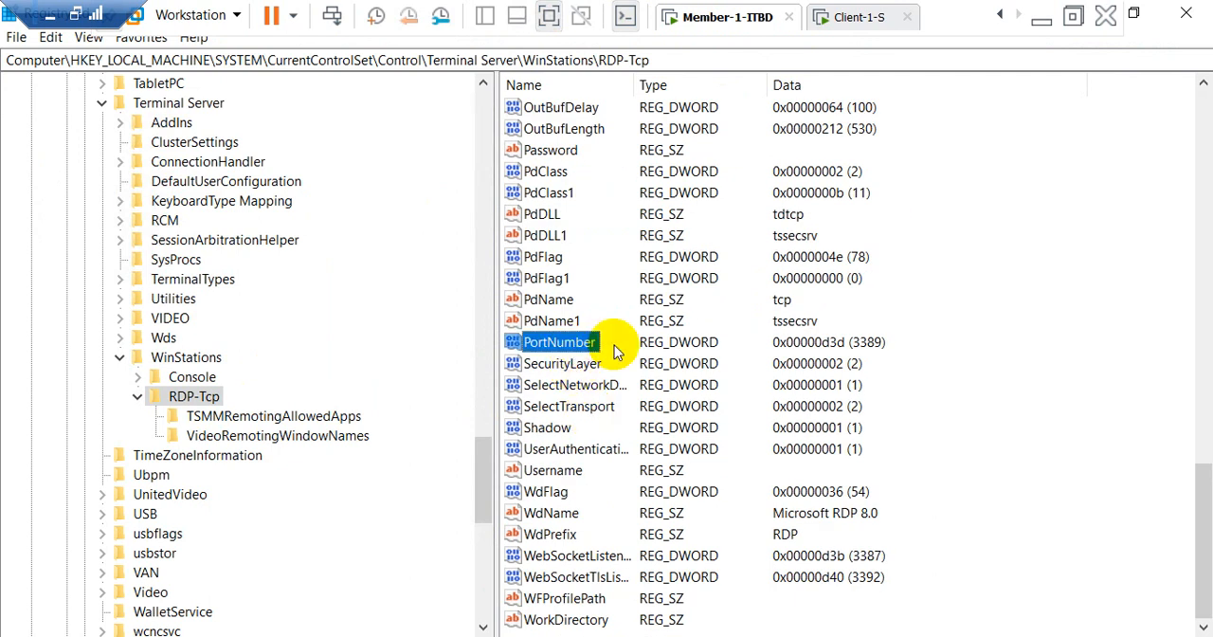
pyautogui.click(865, 341)
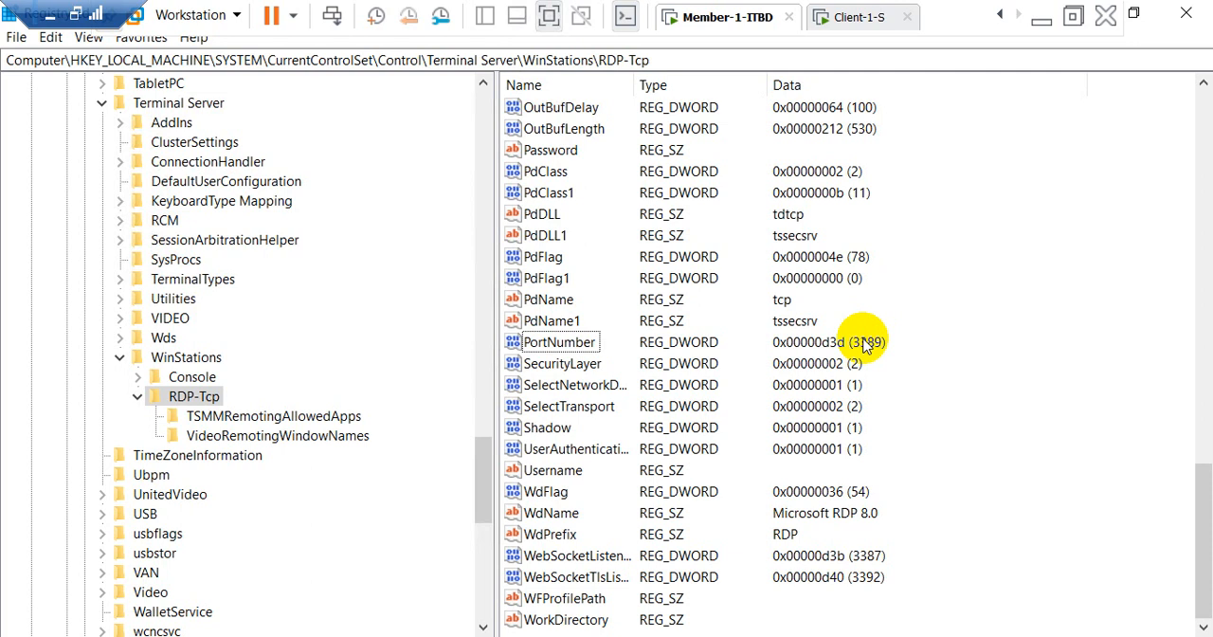
# Step: Close Registry Editor and sign in to the ITBD-ADDS virtual machine with the domain administrator's password
pyautogui.click(1001, 15)
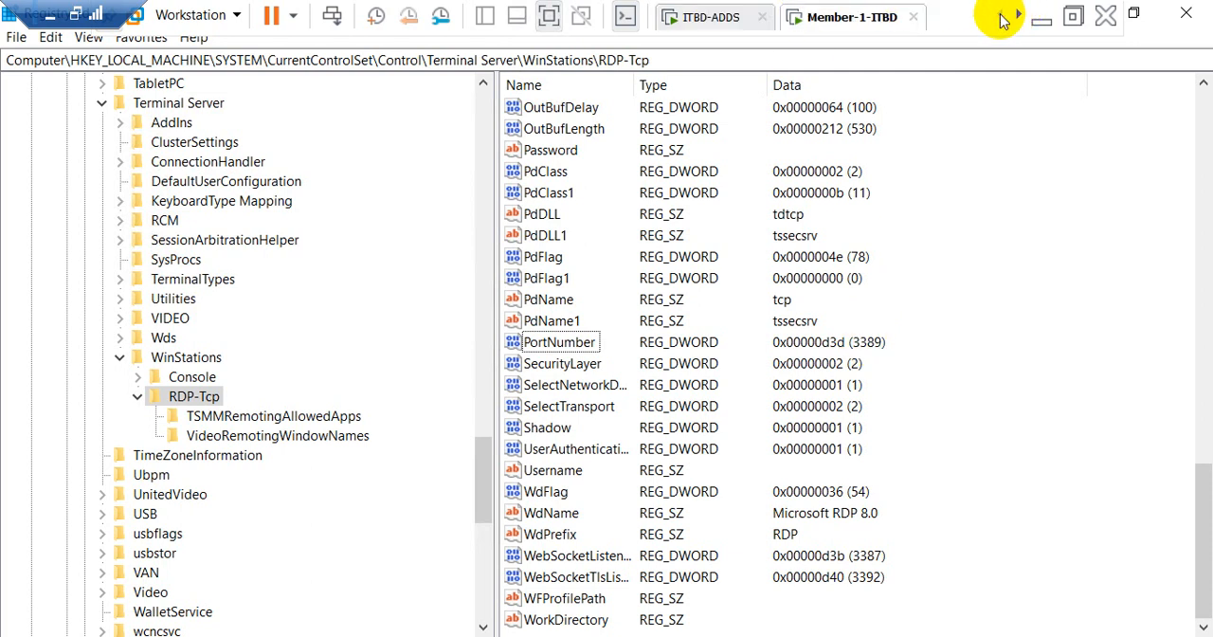
pyautogui.click(1187, 13)
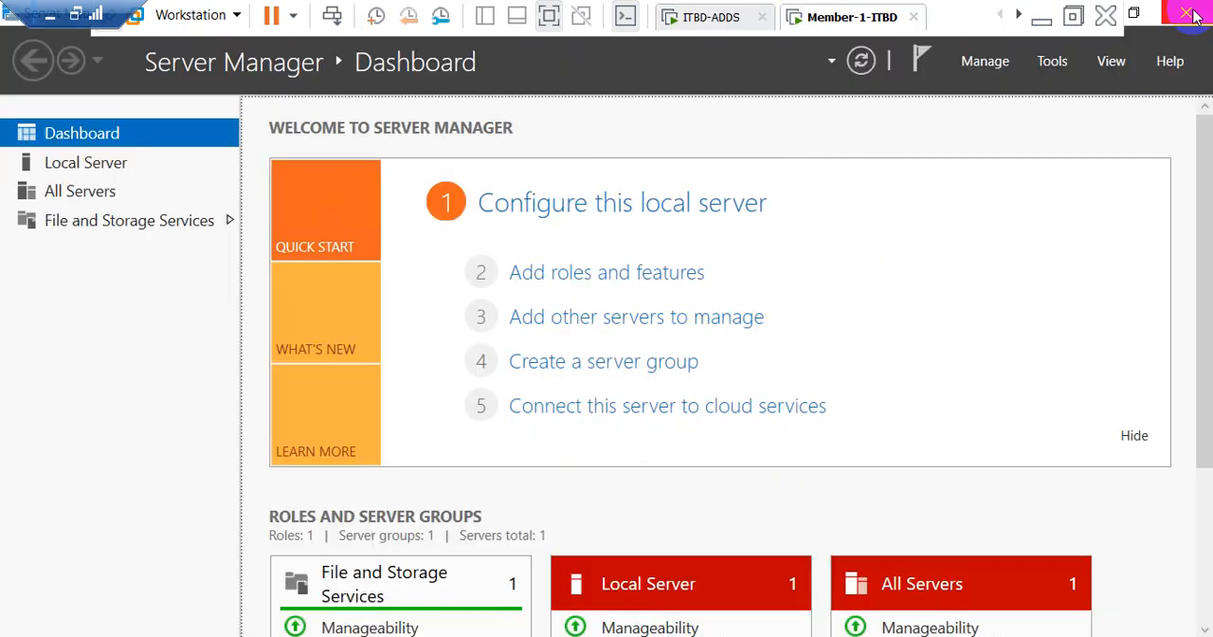
pyautogui.click(715, 18)
pyautogui.click(745, 122)
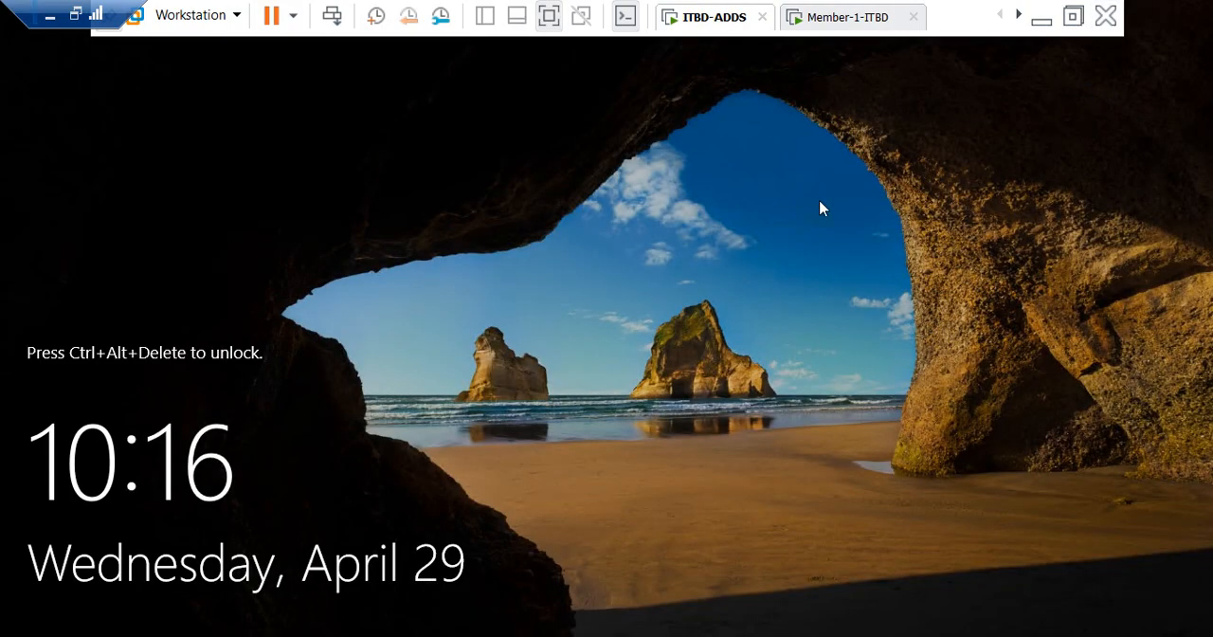
pyautogui.click(330, 15)
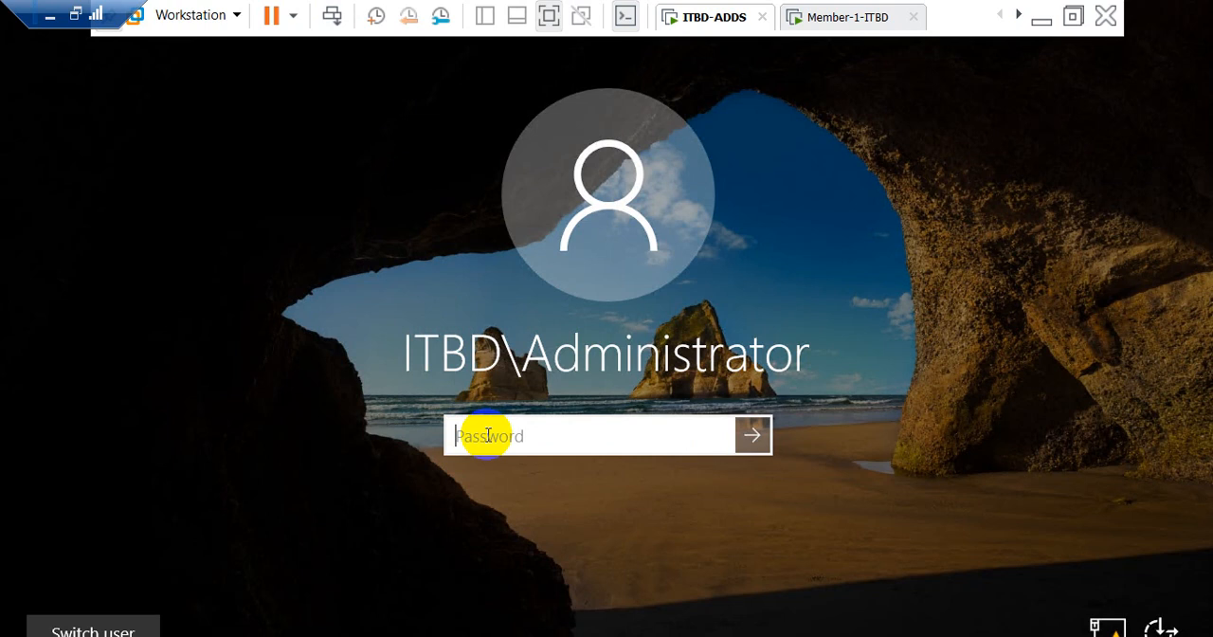
pyautogui.write('P')
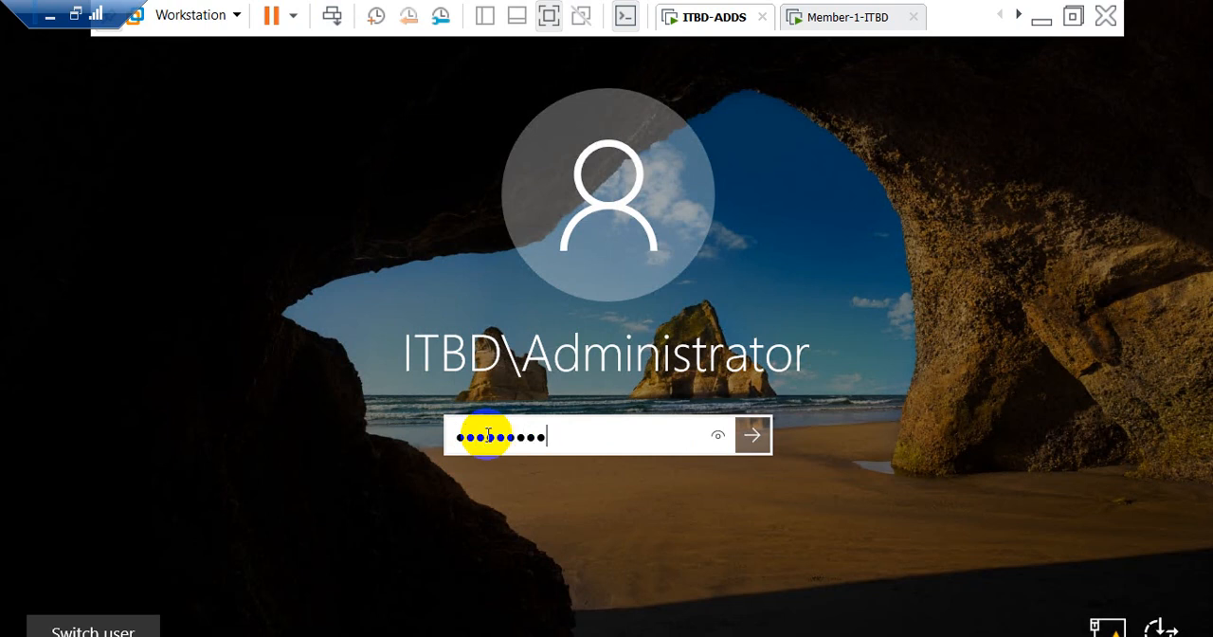
pyautogui.press('Return')
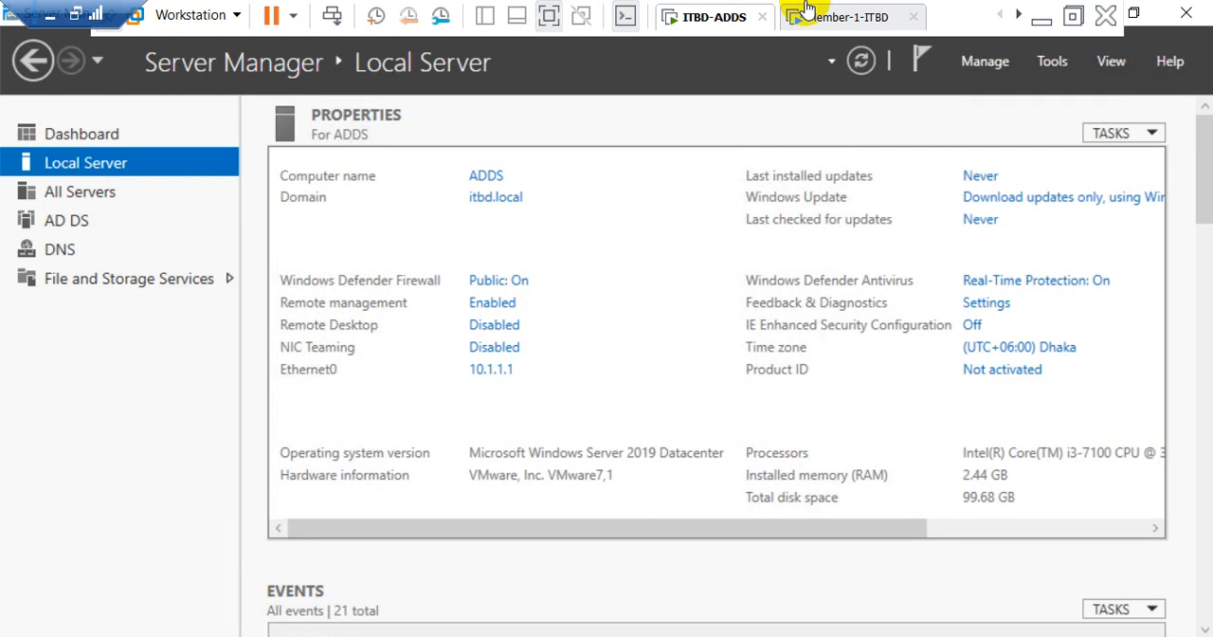
# Step: Switch back to the Member-1-ITBD virtual machine and reopen Registry Editor by running regedit
pyautogui.click(838, 21)
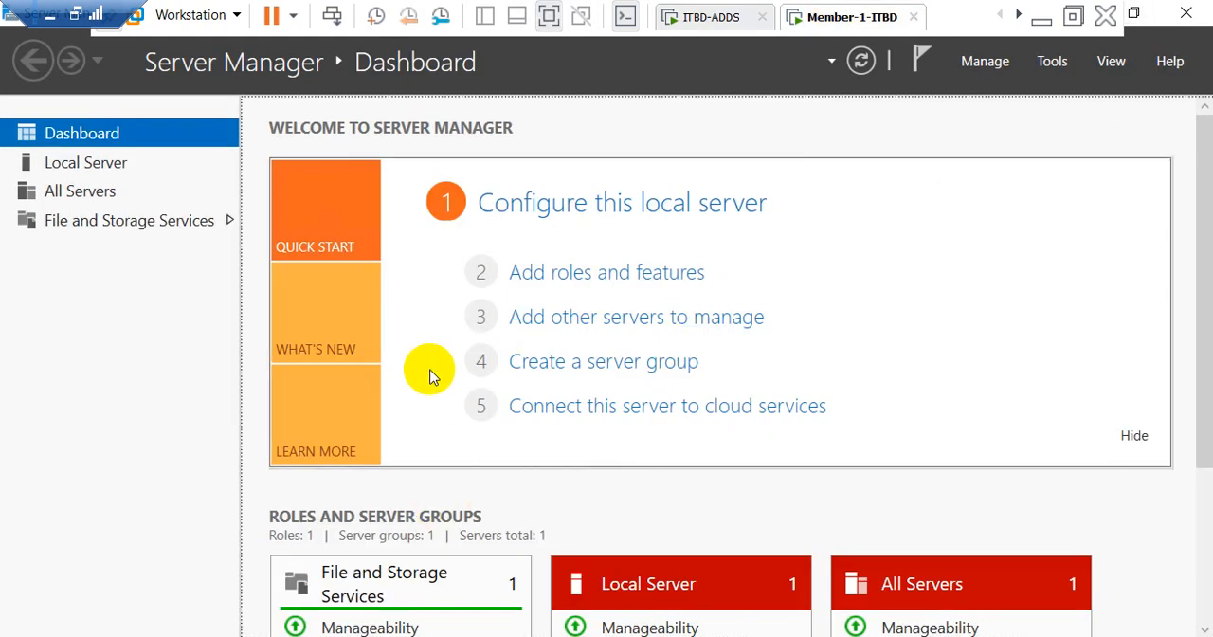
pyautogui.press('super')
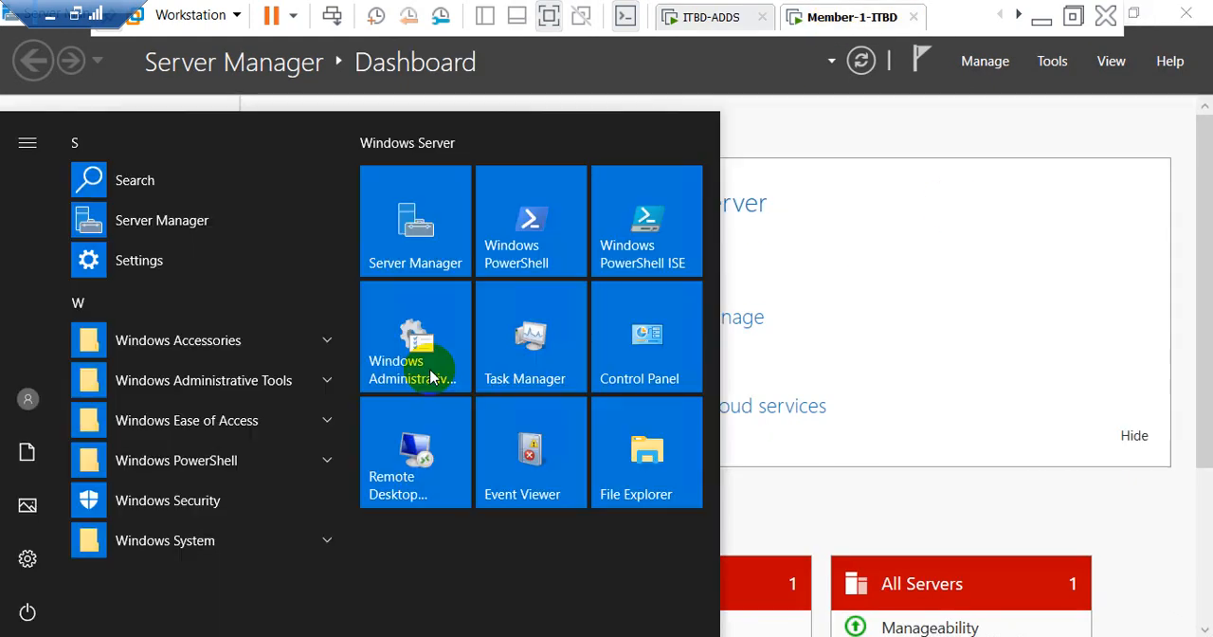
pyautogui.press('super+r')
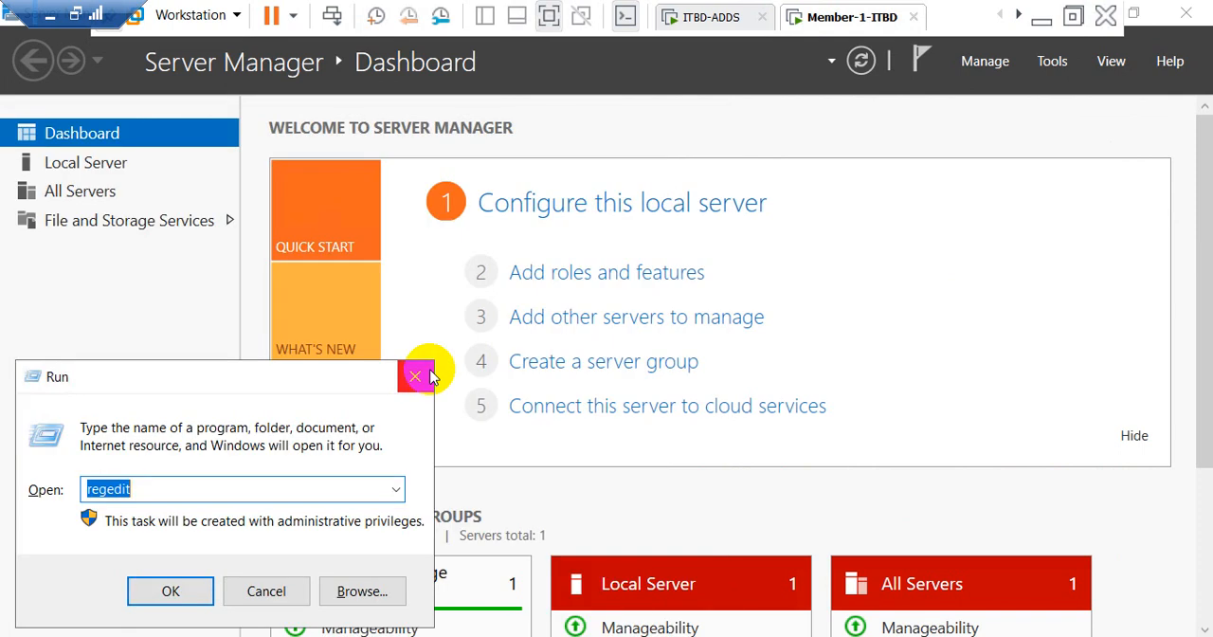
pyautogui.press('Return')
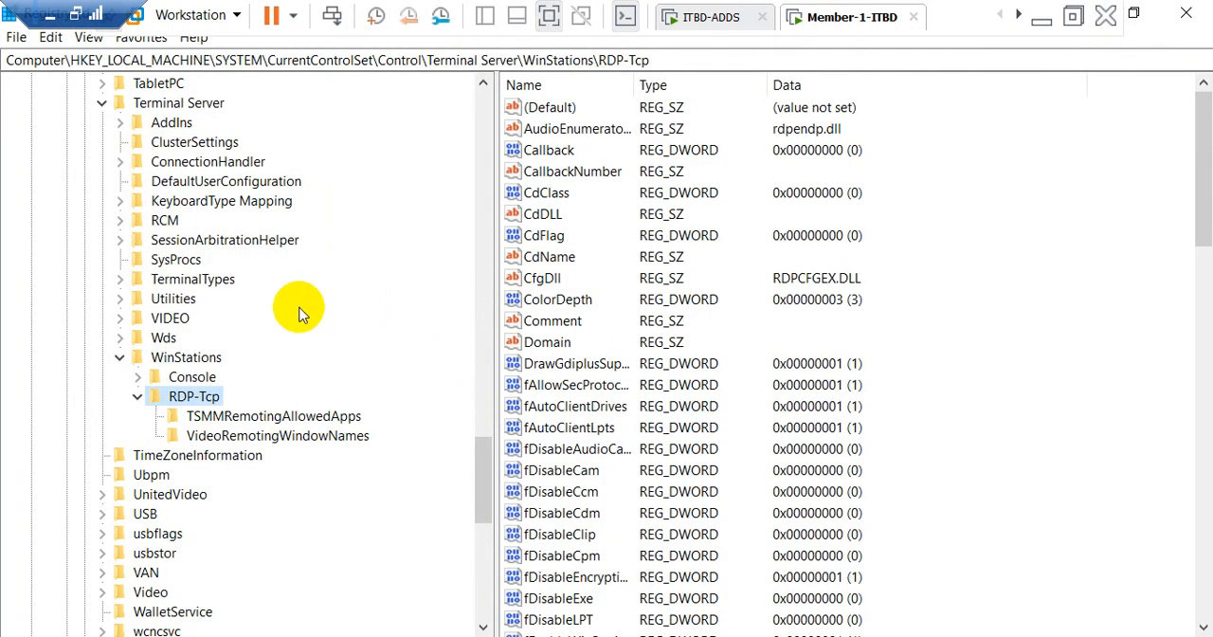
# Step: Collapse the expanded registry branches from RDP-Tcp all the way up to HKEY_LOCAL_MACHINE
pyautogui.click(138, 396)
pyautogui.click(118, 360)
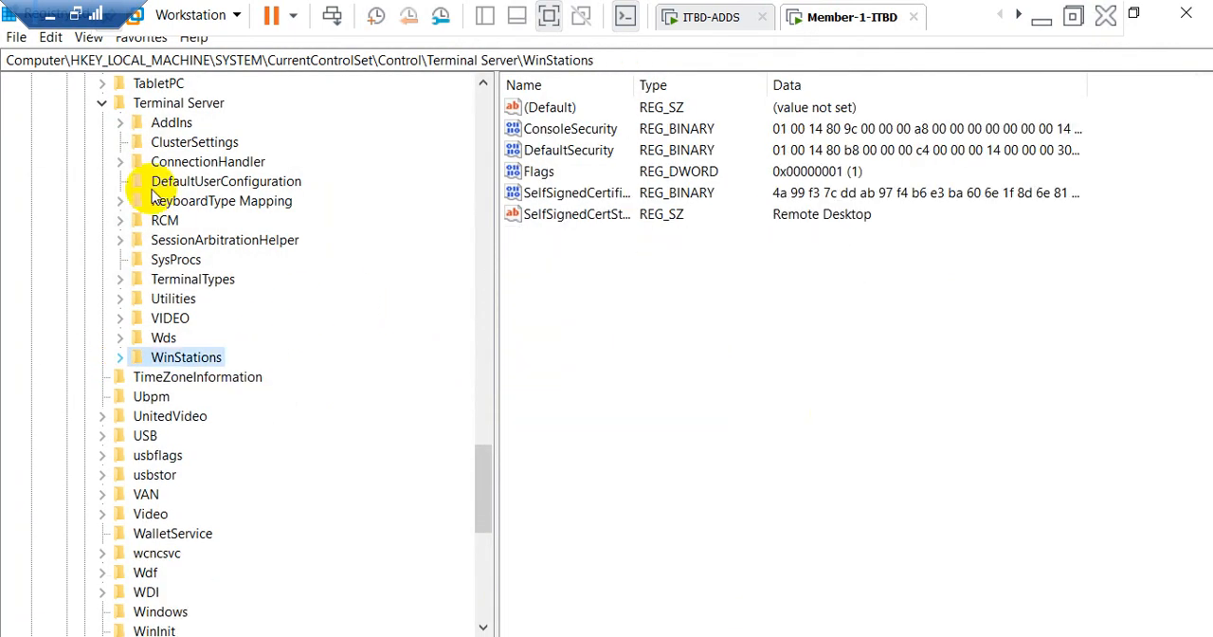
pyautogui.click(102, 103)
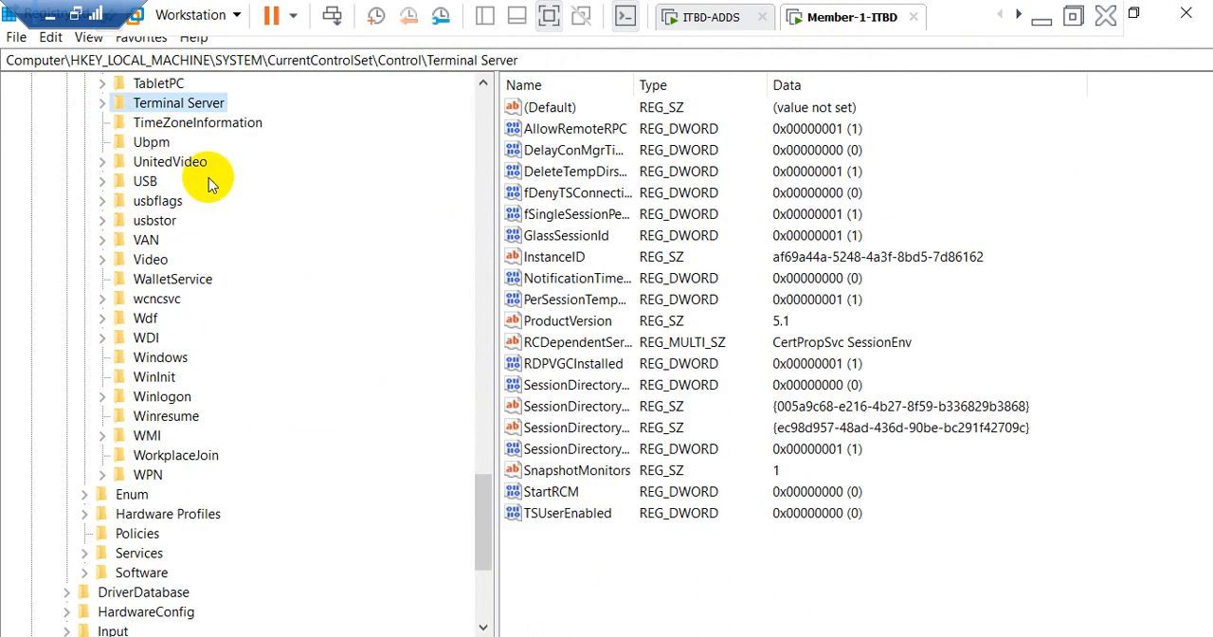
pyautogui.scroll(5, 208, 177)
pyautogui.scroll(12, 209, 180)
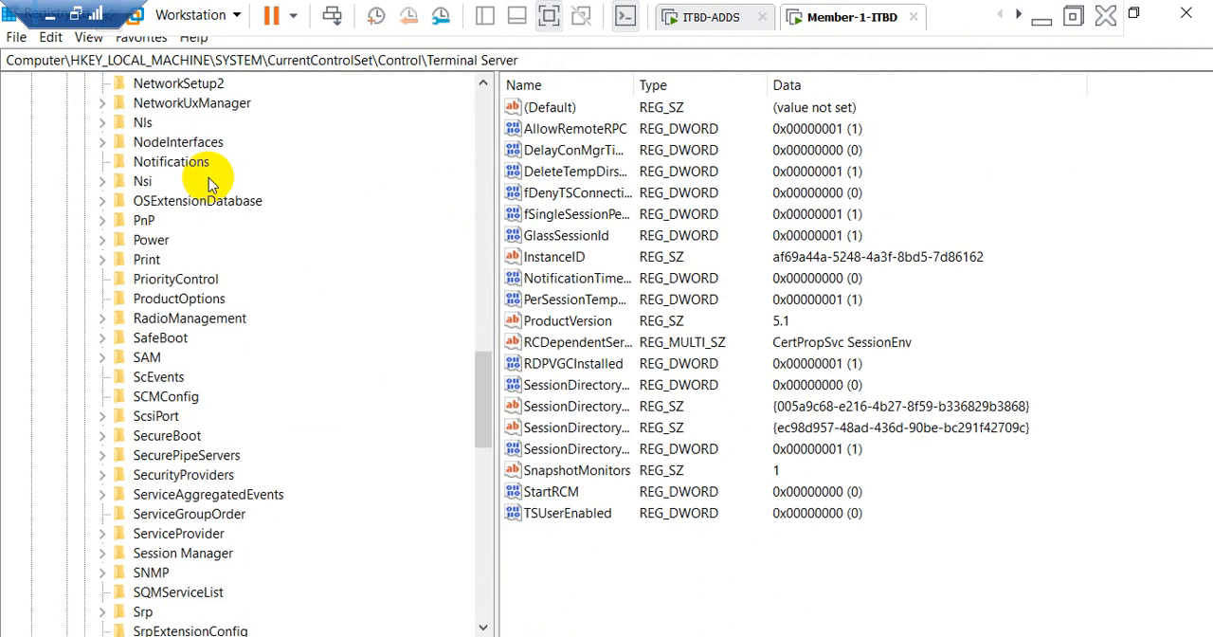
pyautogui.scroll(11, 187, 184)
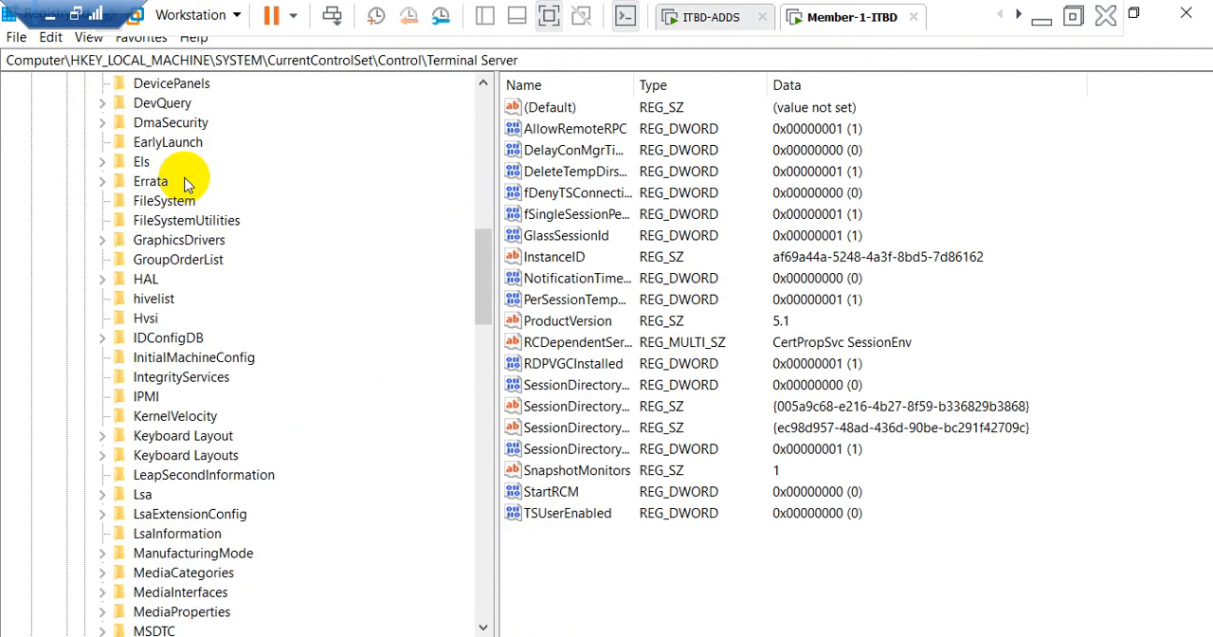
pyautogui.scroll(10, 149, 180)
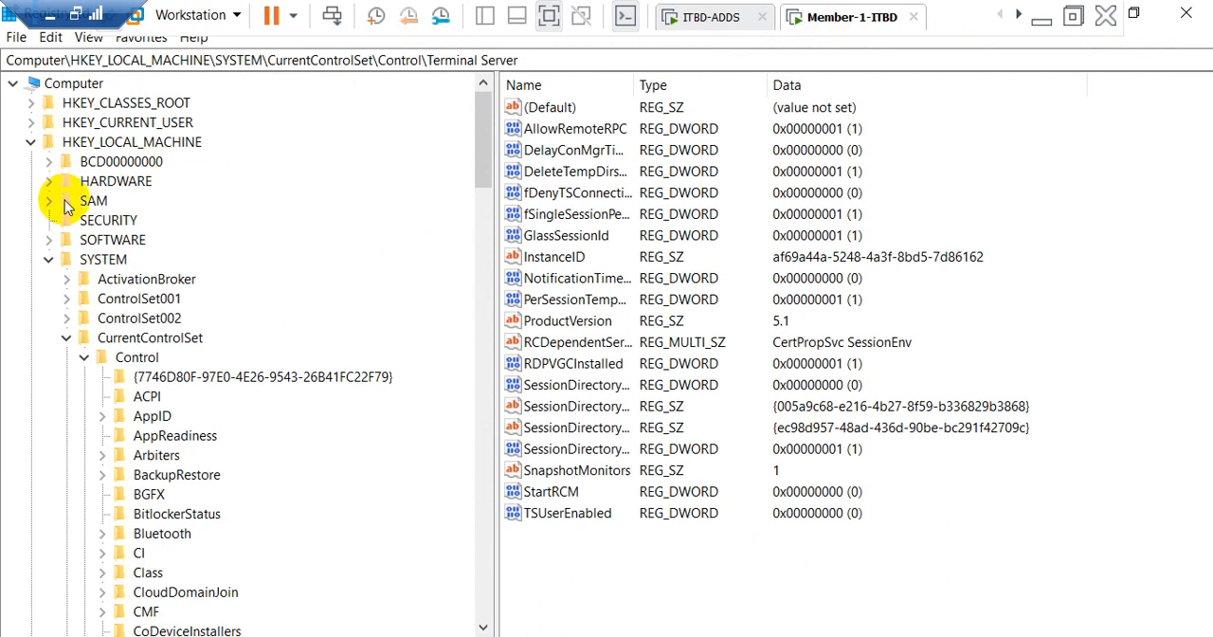
pyautogui.click(82, 355)
pyautogui.click(66, 337)
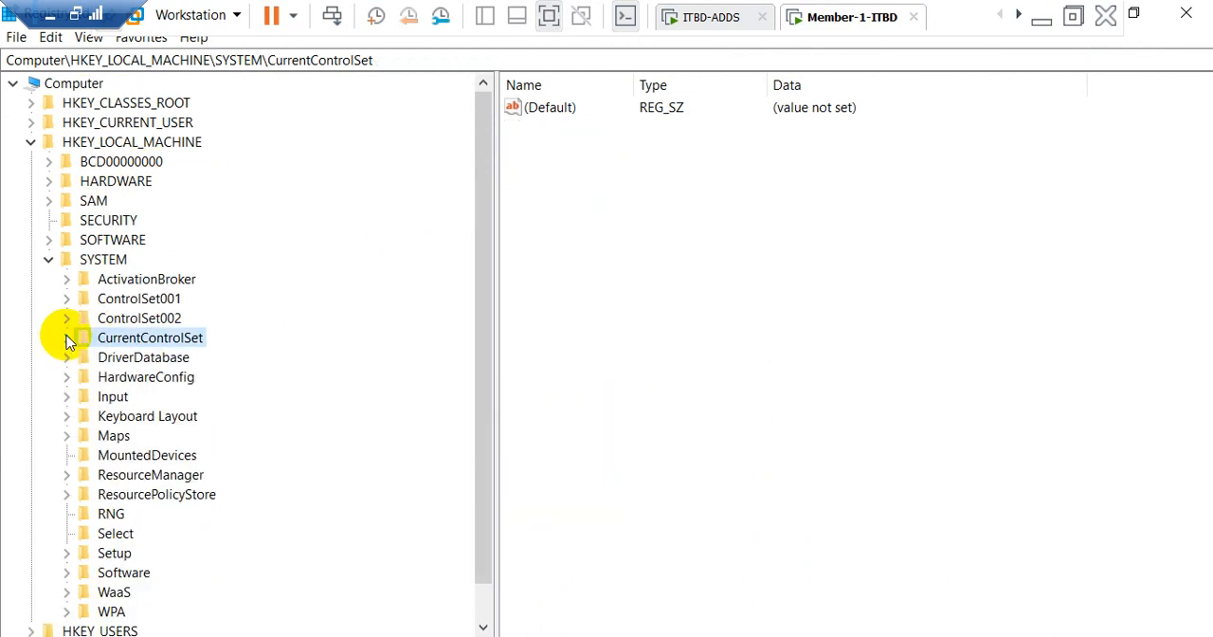
pyautogui.click(49, 259)
pyautogui.click(31, 143)
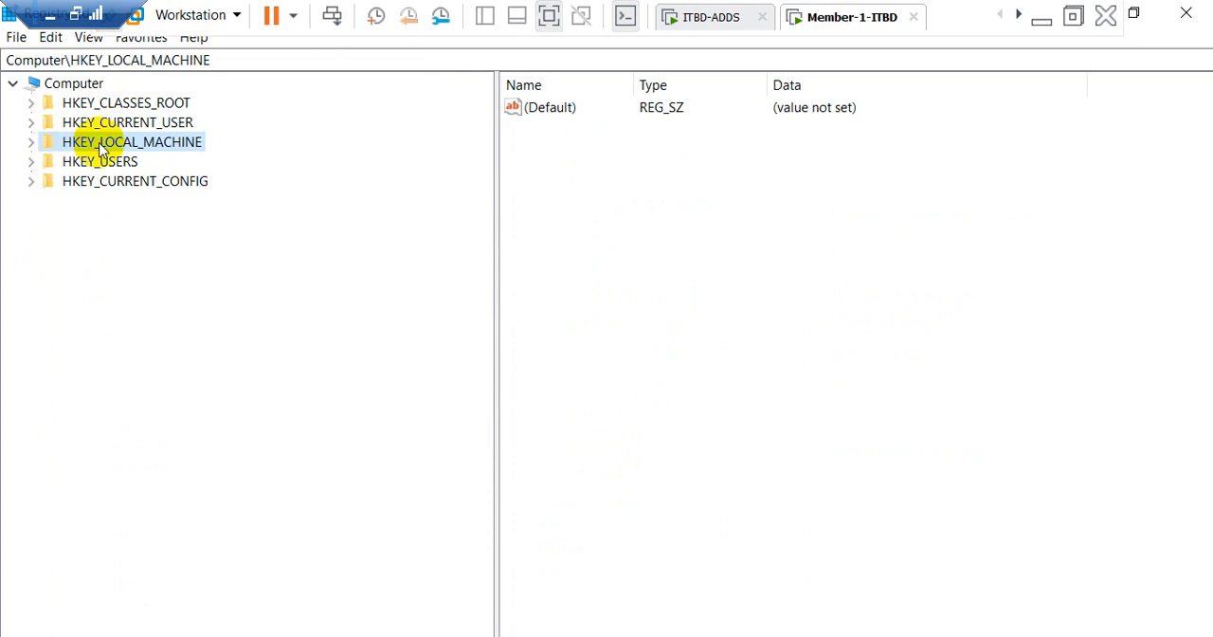
# Step: Expand the registry path HKEY_LOCAL_MACHINE\SYSTEM\CurrentControlSet\Control\Terminal Server
pyautogui.click(34, 148)
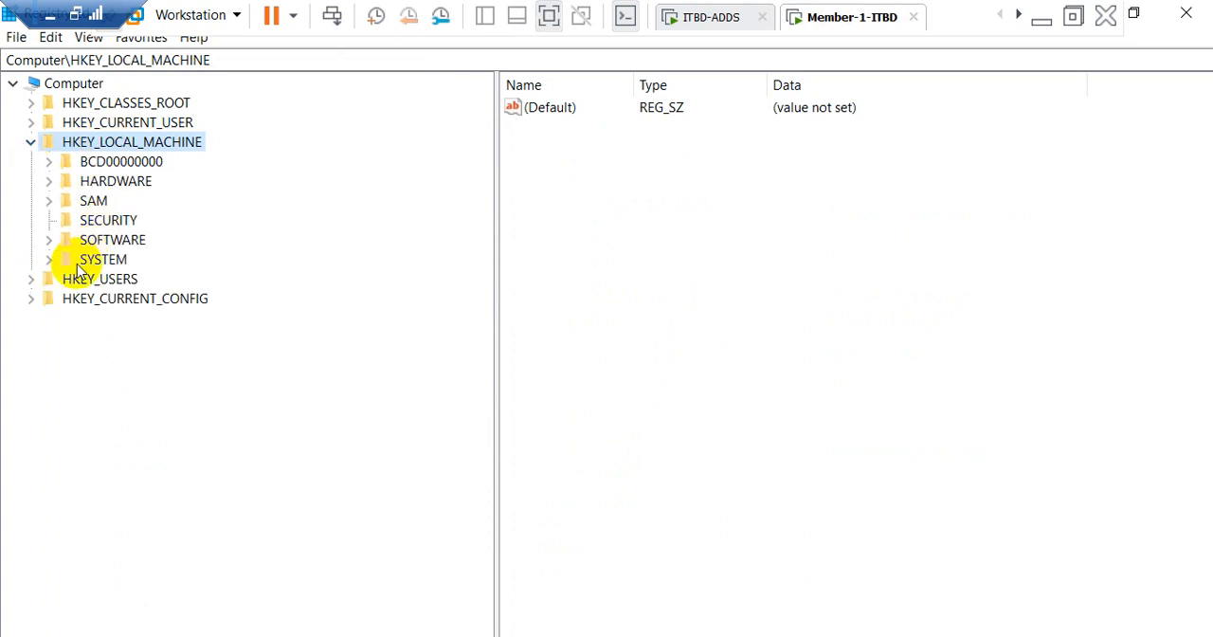
pyautogui.click(49, 261)
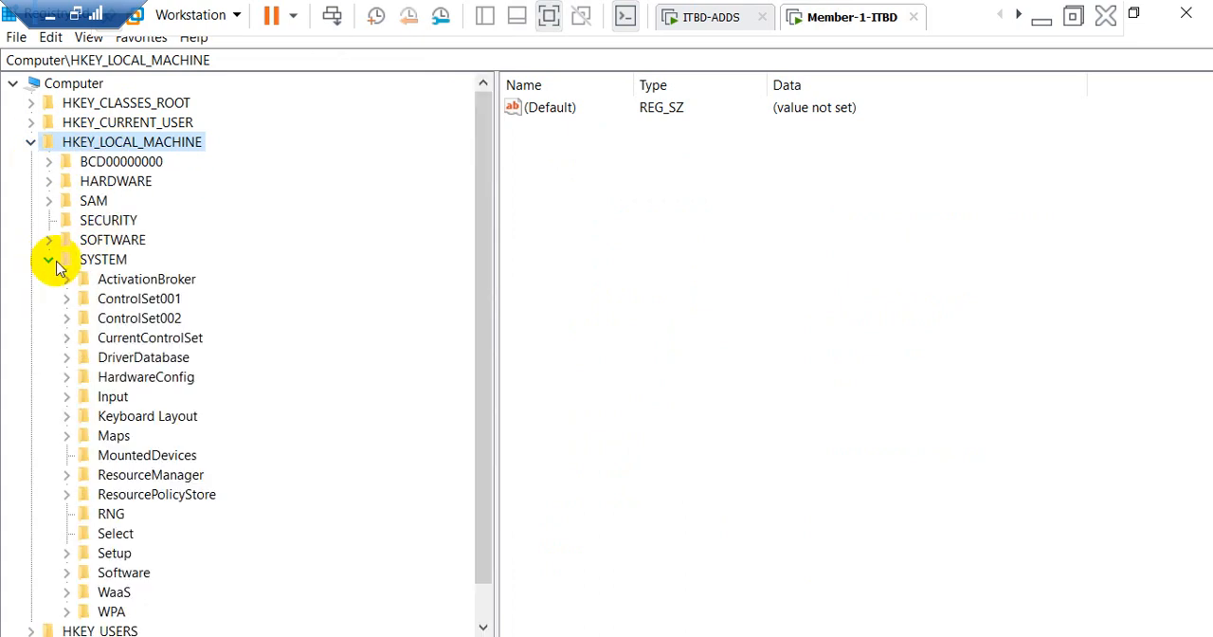
pyautogui.click(66, 338)
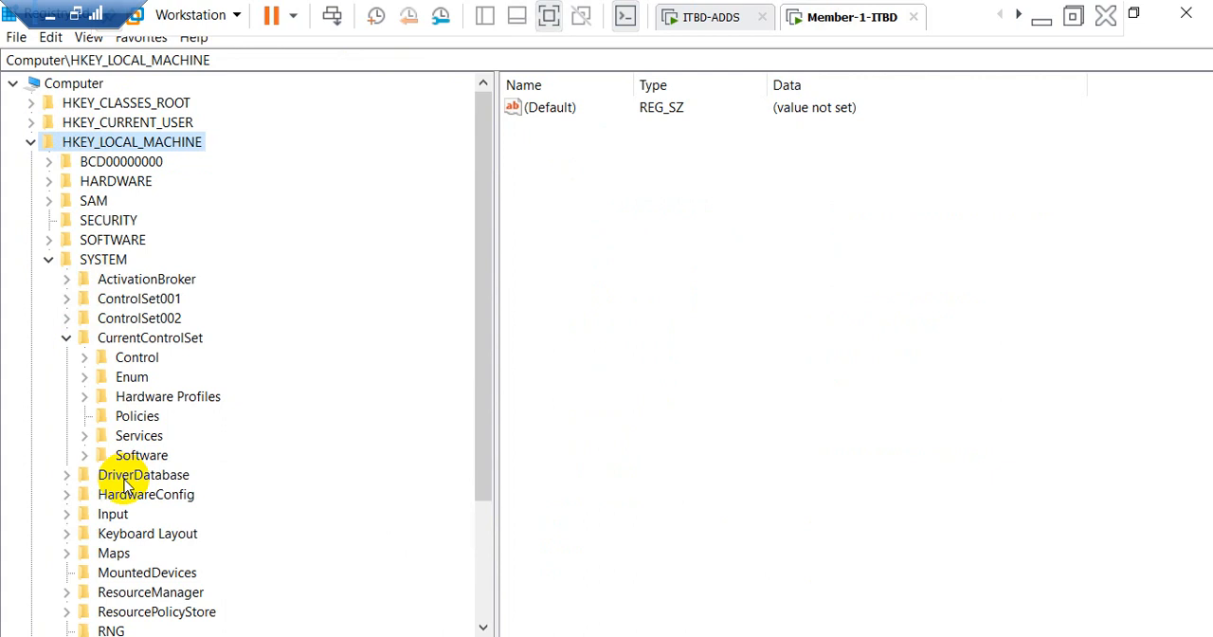
pyautogui.click(84, 358)
pyautogui.scroll(-16, 180, 398)
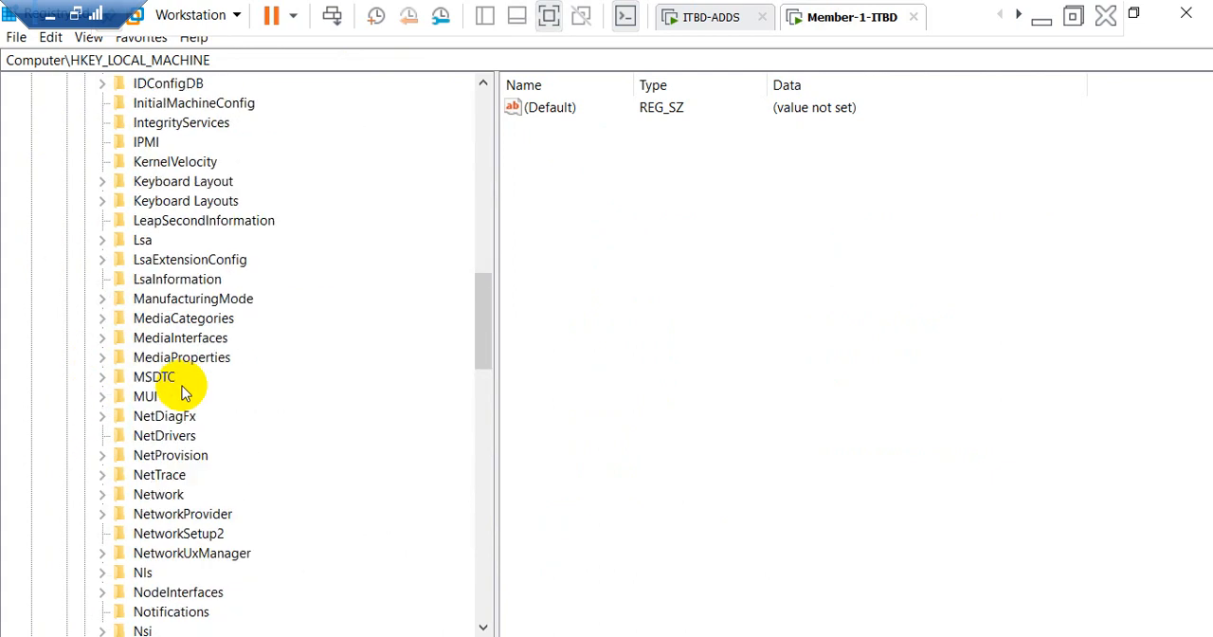
pyautogui.scroll(-4, 184, 397)
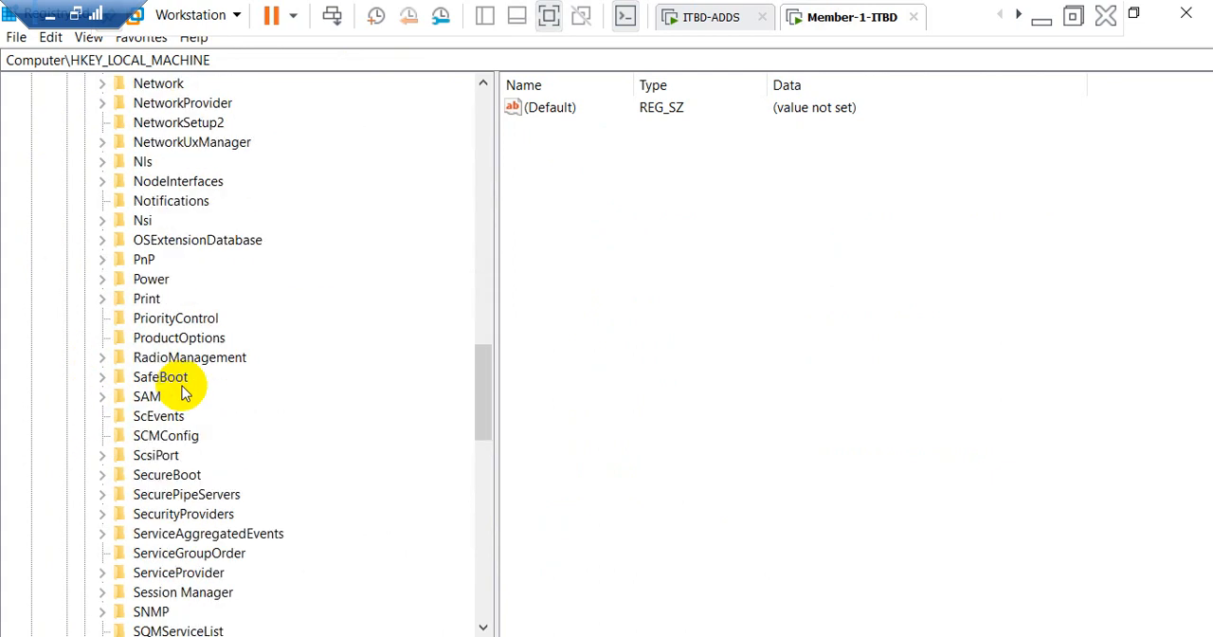
pyautogui.scroll(-7, 185, 397)
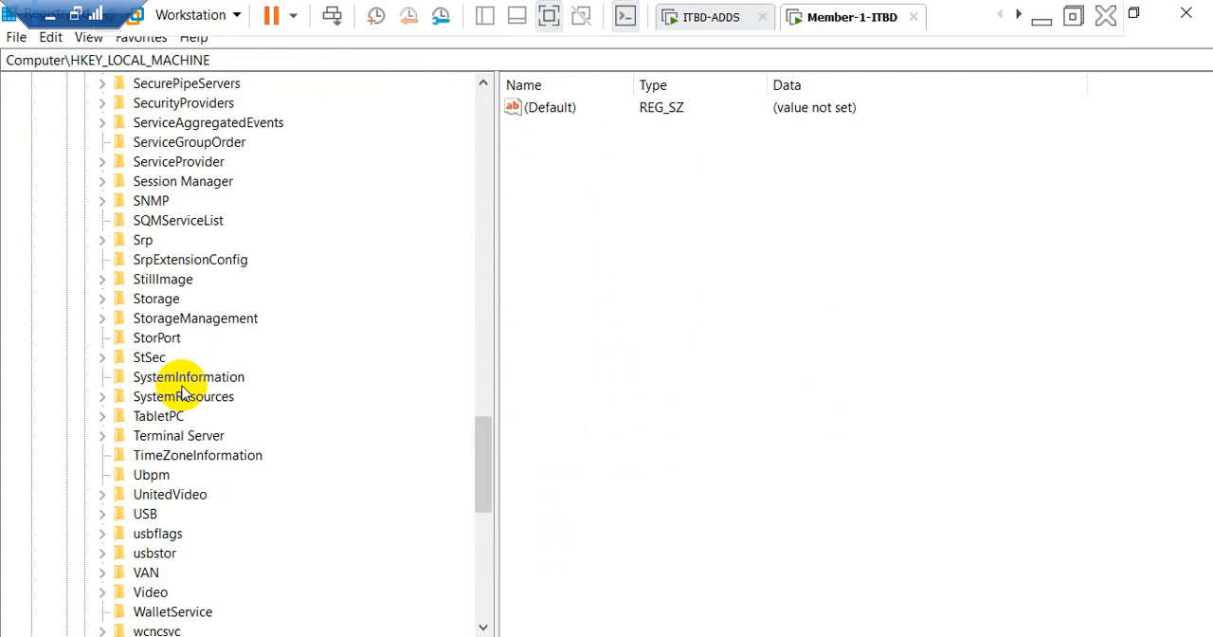
pyautogui.scroll(-3, 183, 393)
pyautogui.doubleClick(156, 260)
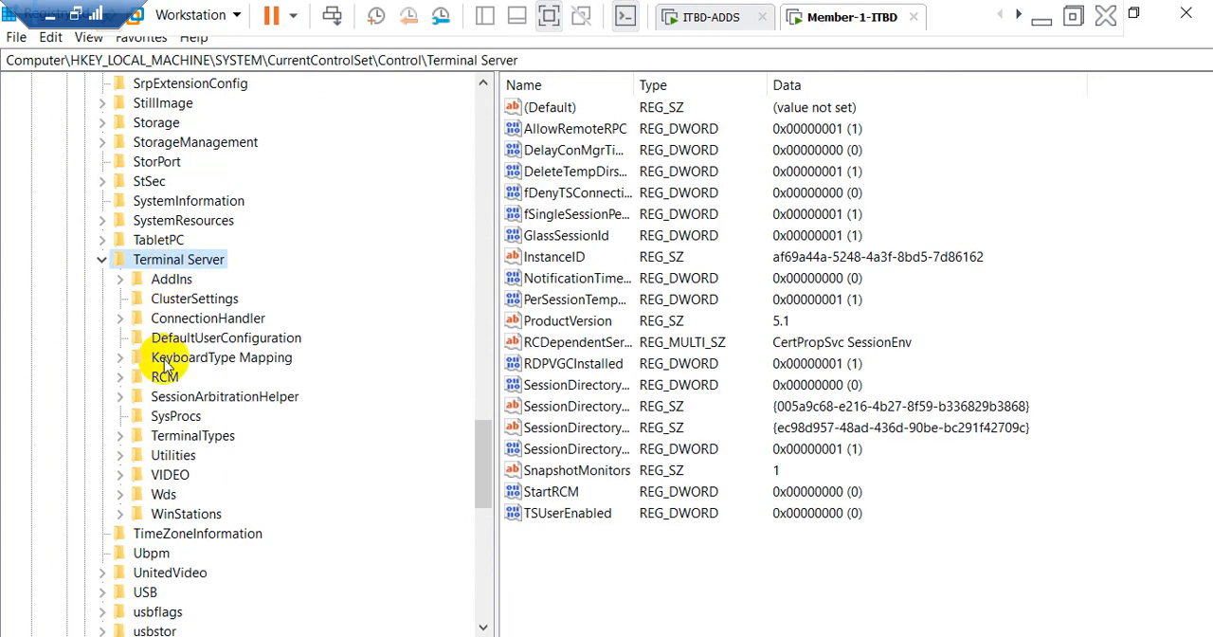
# Step: Find the PortNumber value in the WinStations\RDP-Tcp key under Terminal Server and close Registry Editor
pyautogui.doubleClick(171, 516)
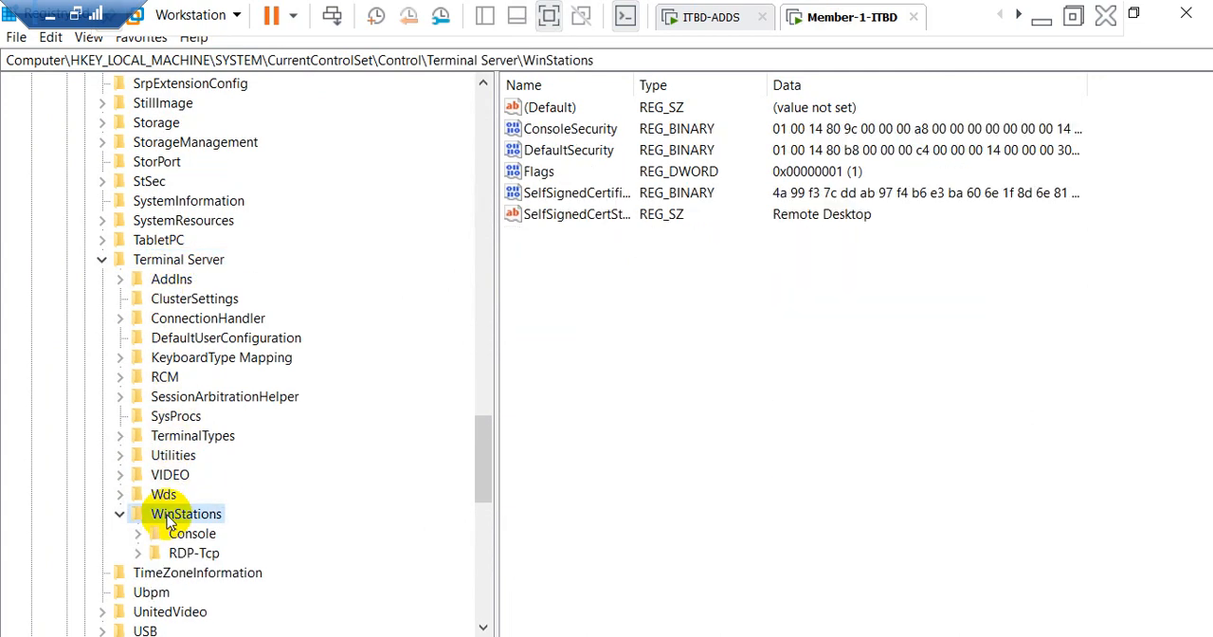
pyautogui.doubleClick(180, 552)
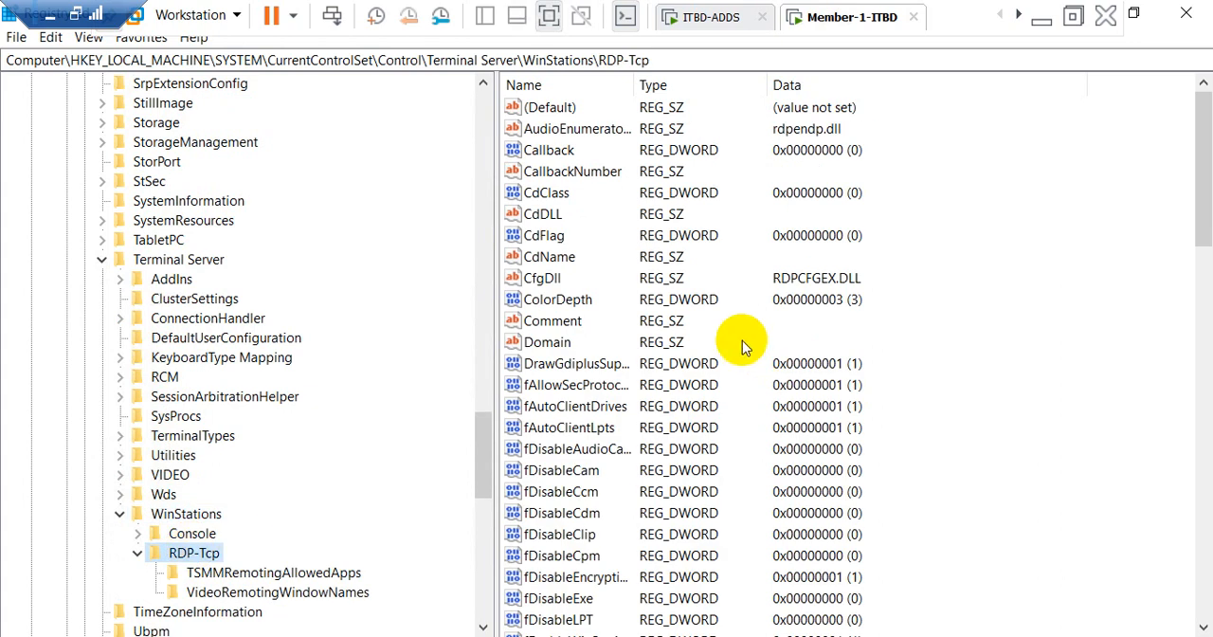
pyautogui.scroll(-20, 740, 341)
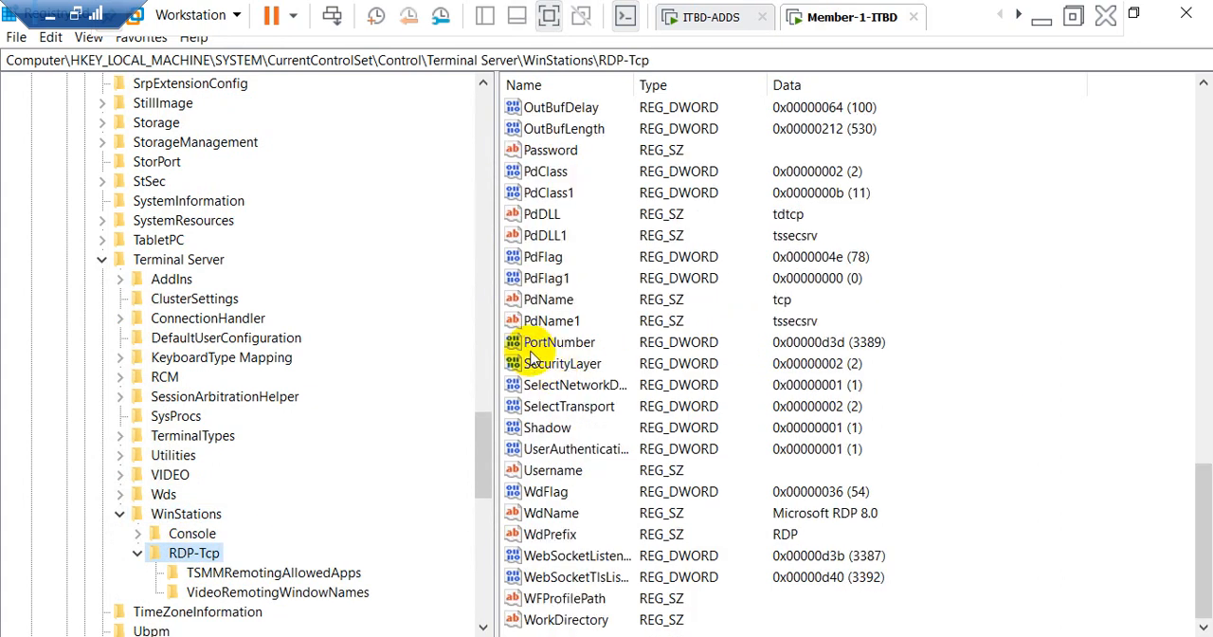
pyautogui.click(560, 342)
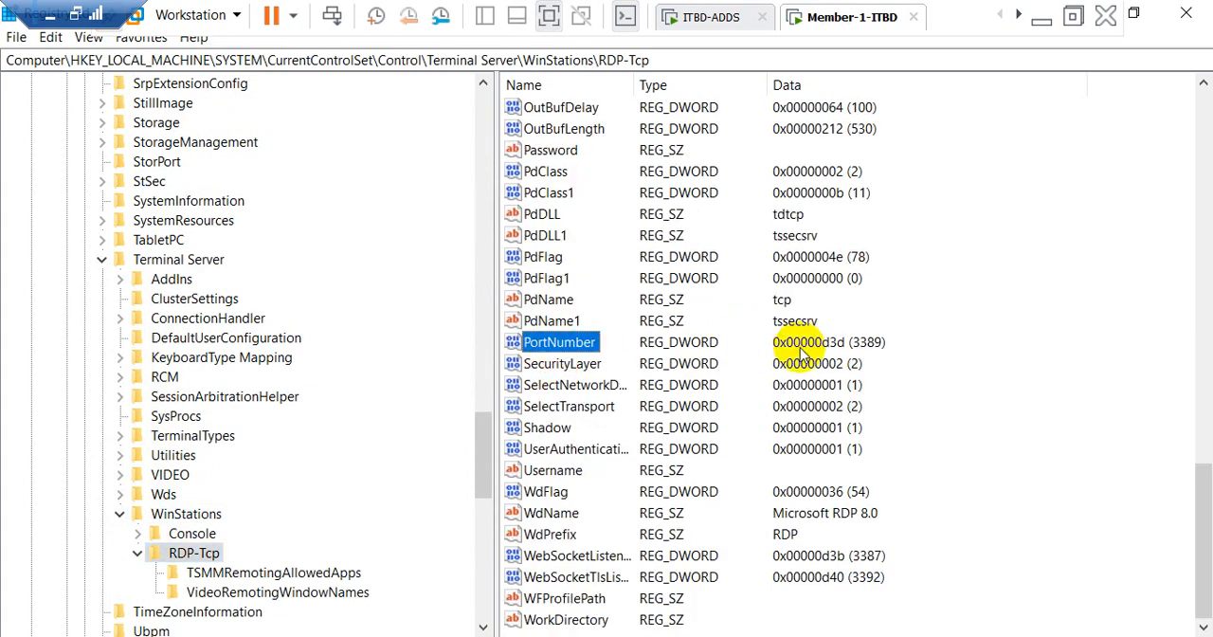
pyautogui.click(1185, 14)
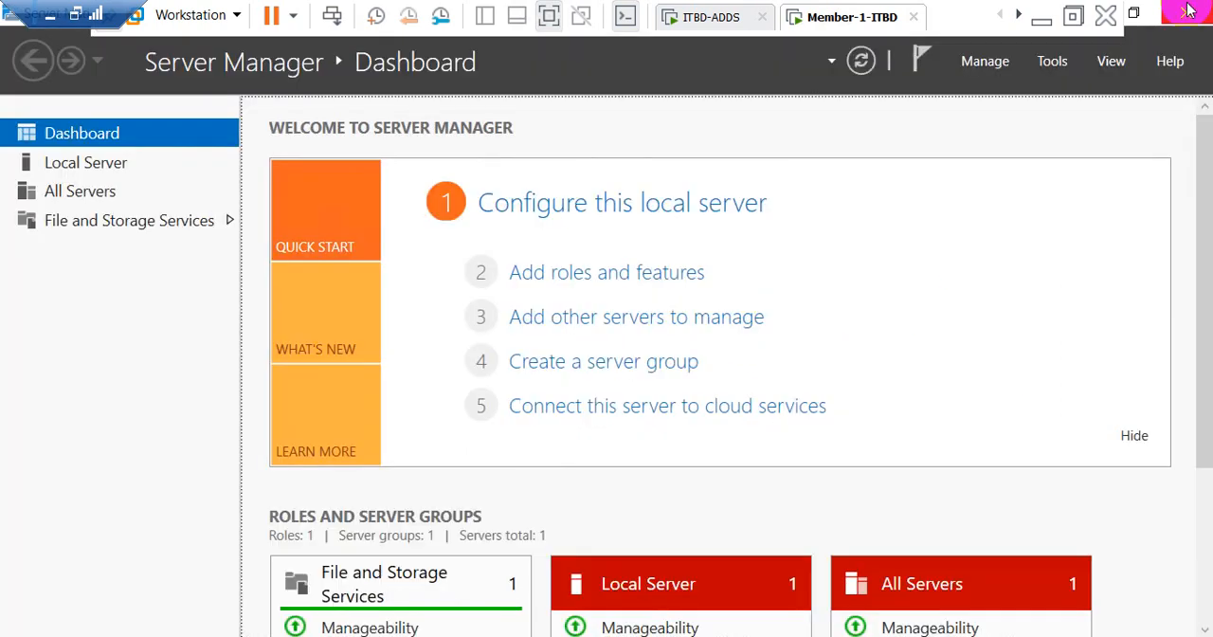
# Step: Switch to the ITBD-ADDS virtual machine and open Active Directory Users and Computers
pyautogui.click(725, 19)
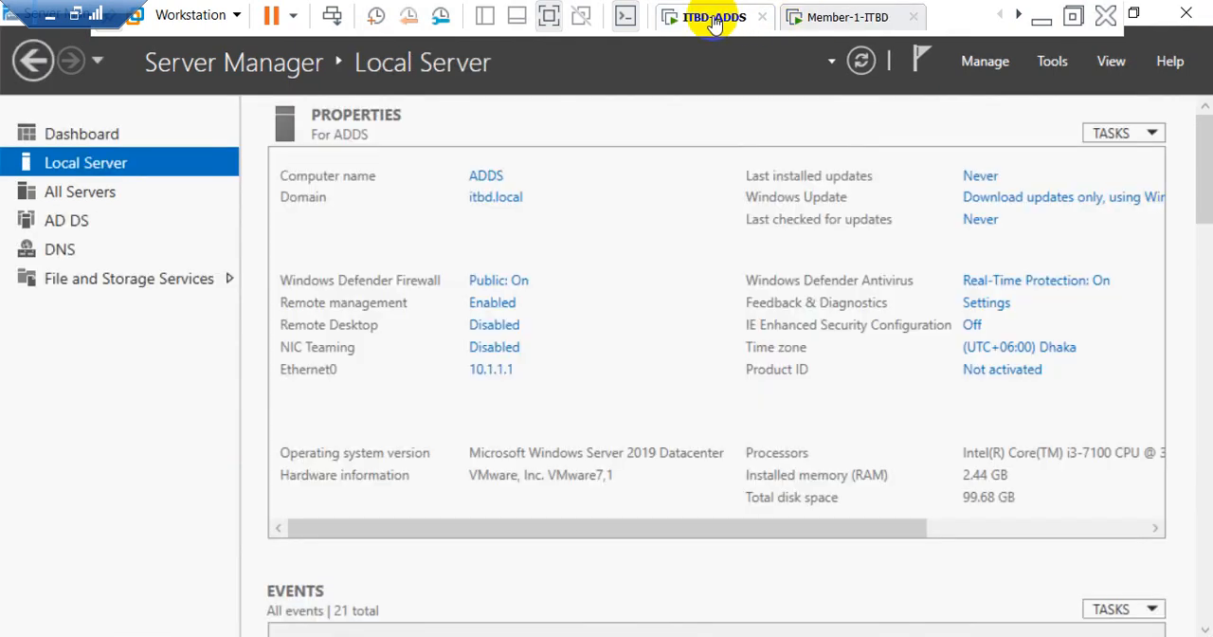
pyautogui.click(1052, 68)
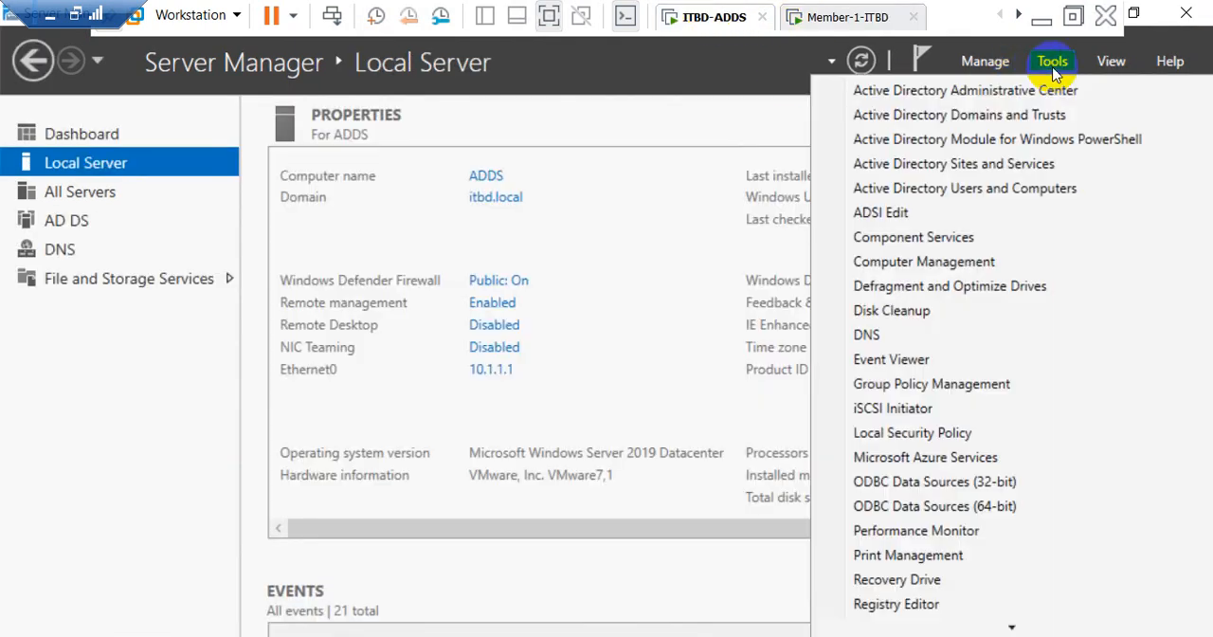
pyautogui.click(962, 190)
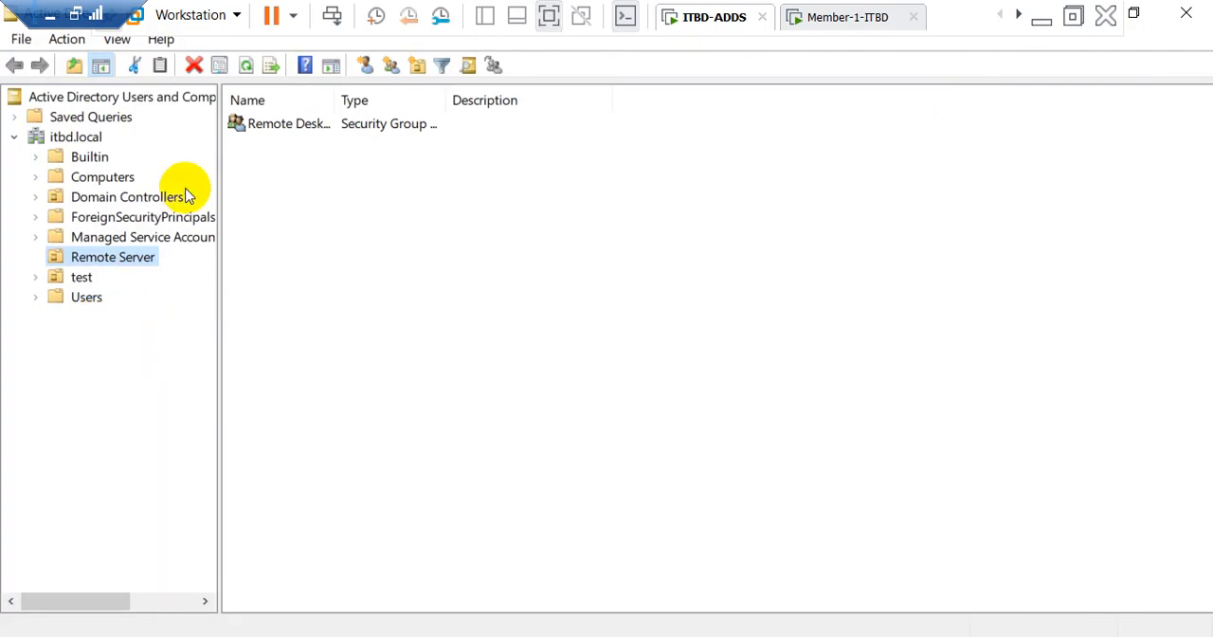
# Step: Create an organizational unit named Remote Desktop Servers directly under the itbd.local domain
pyautogui.click(76, 138)
pyautogui.rightClick(76, 138)
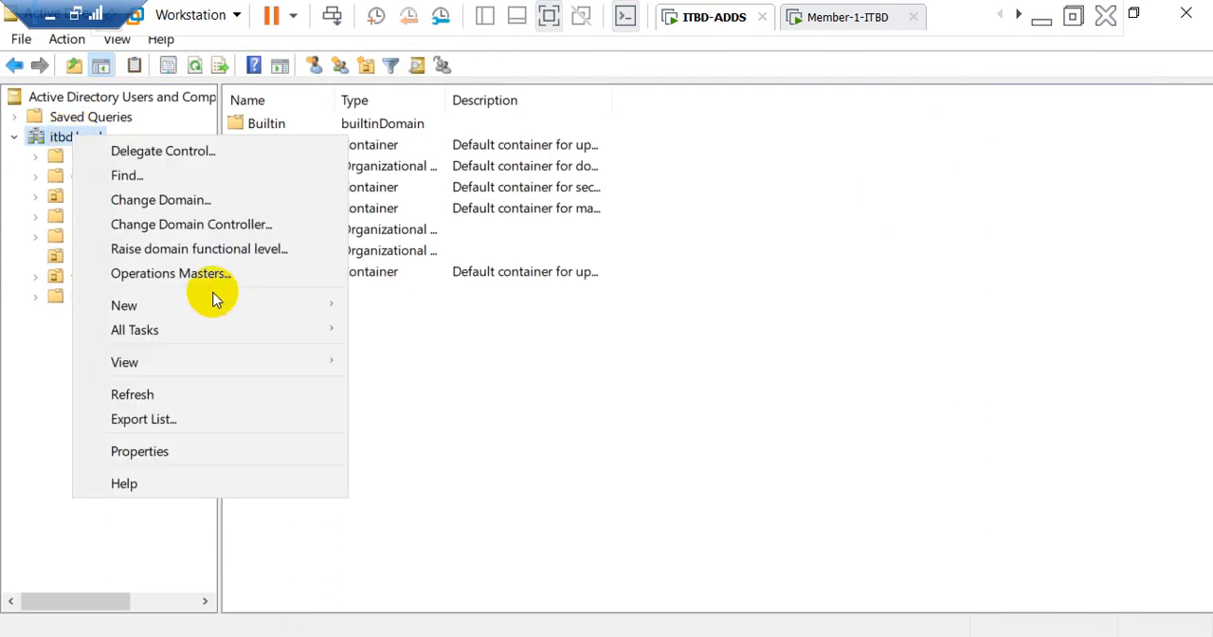
pyautogui.moveTo(188, 304)
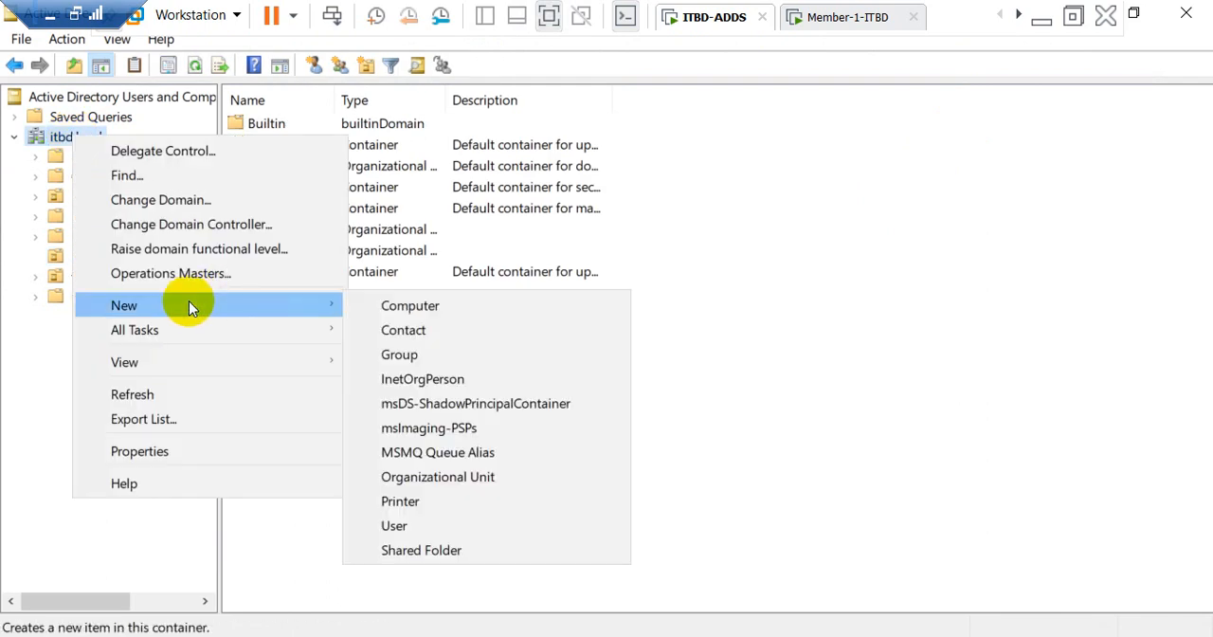
pyautogui.click(401, 477)
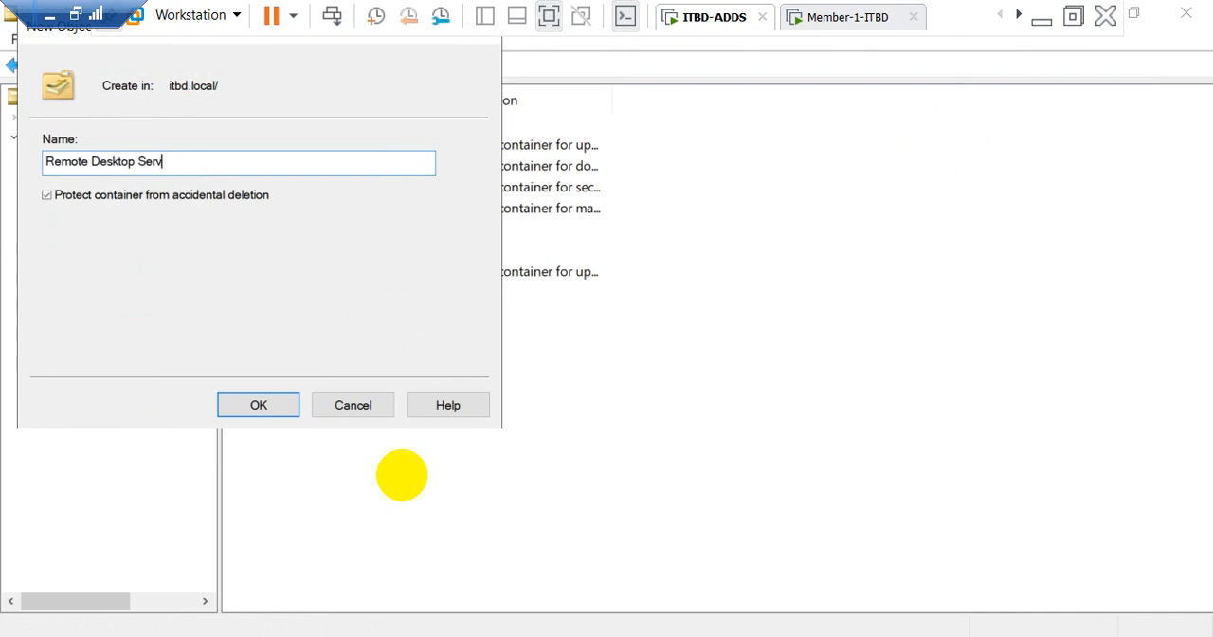
pyautogui.press('Return')
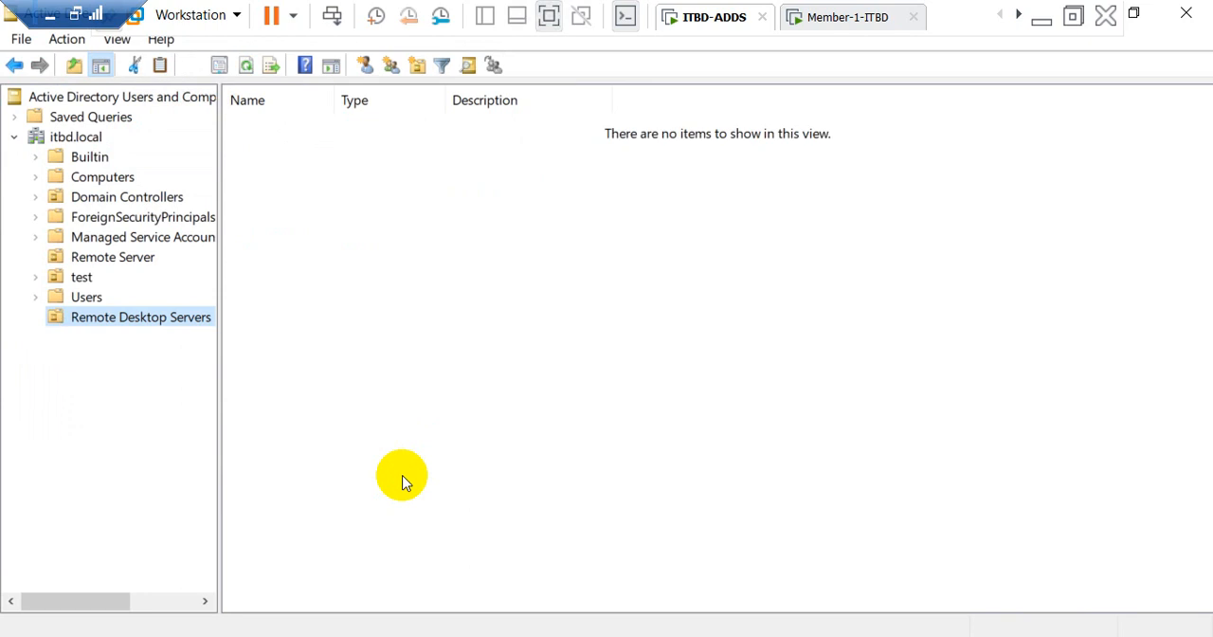
# Step: Move the MEMBER-1S computer from the Computers container into the Remote Desktop Servers organizational unit
pyautogui.click(96, 178)
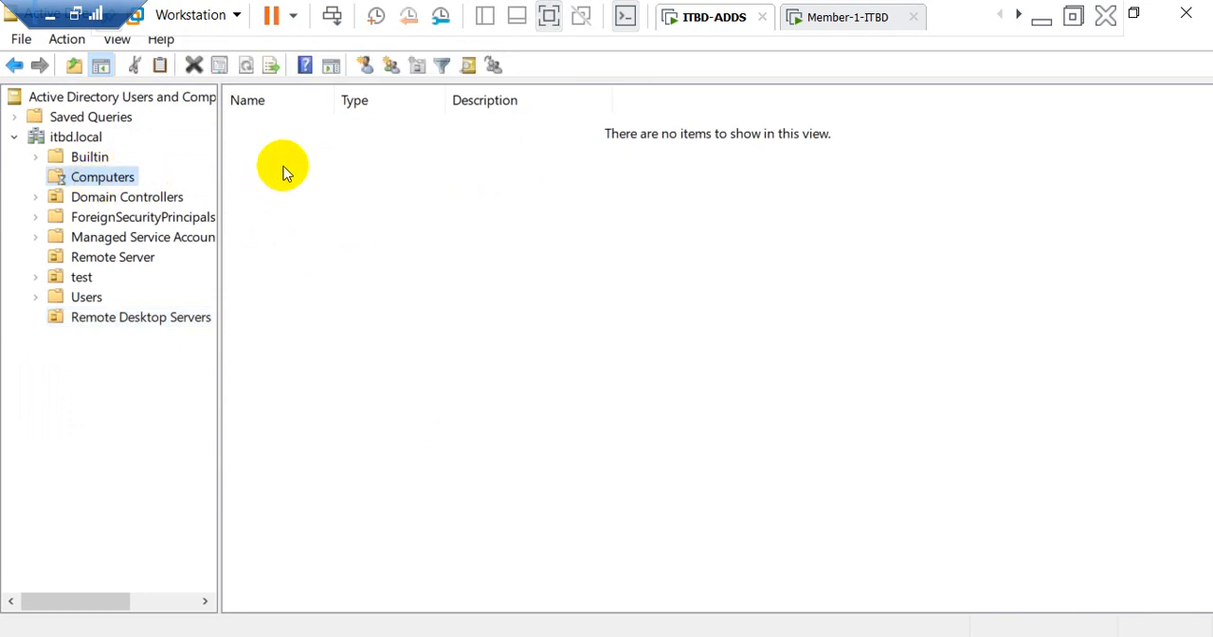
pyautogui.click(296, 145)
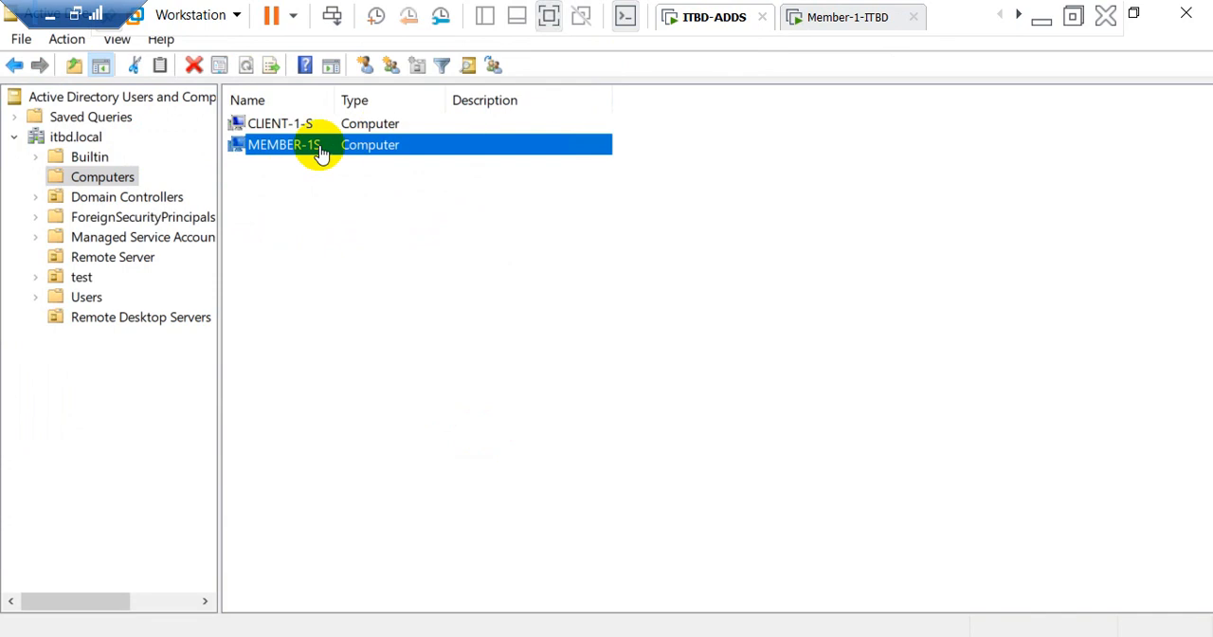
pyautogui.rightClick(287, 147)
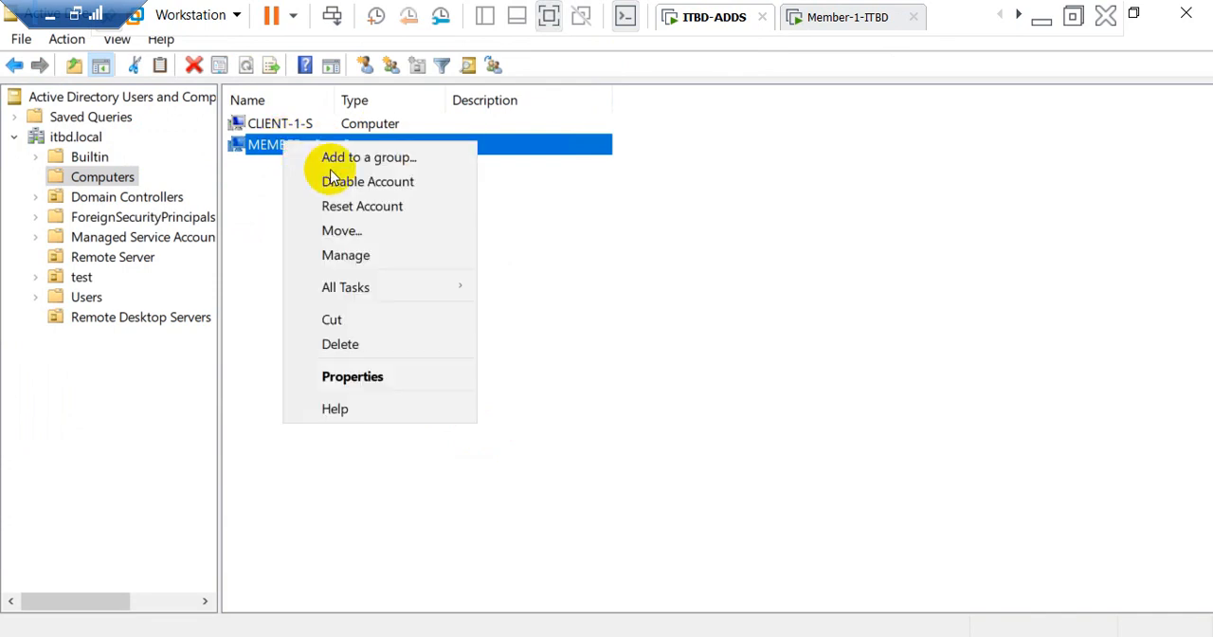
pyautogui.click(337, 230)
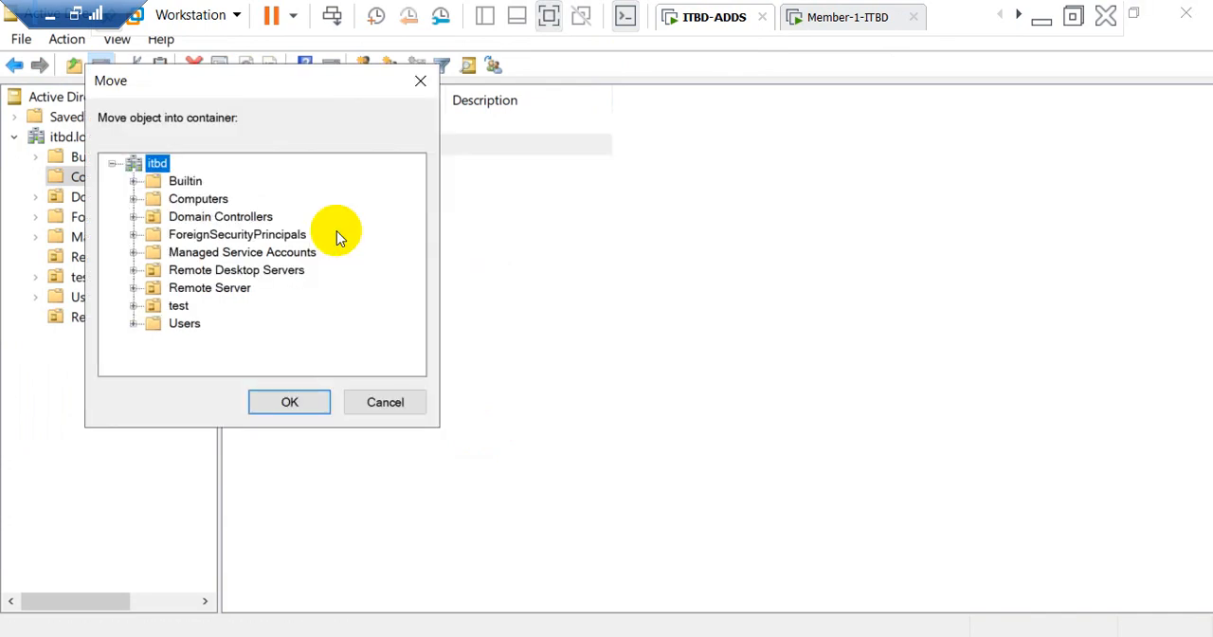
pyautogui.click(197, 274)
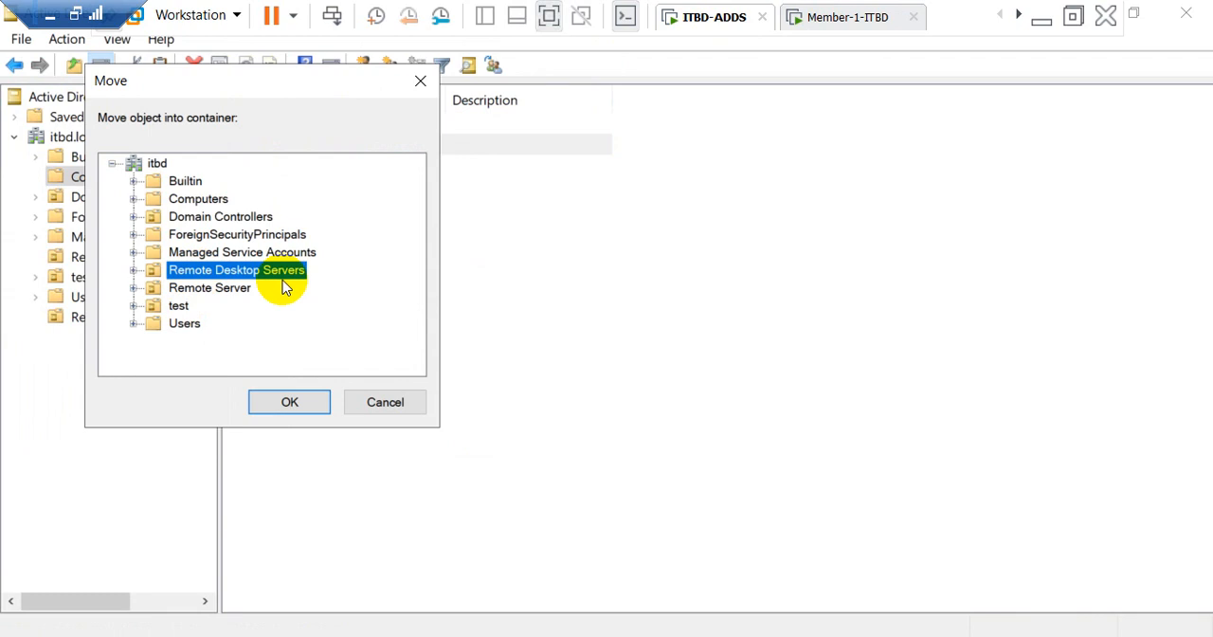
pyautogui.click(269, 404)
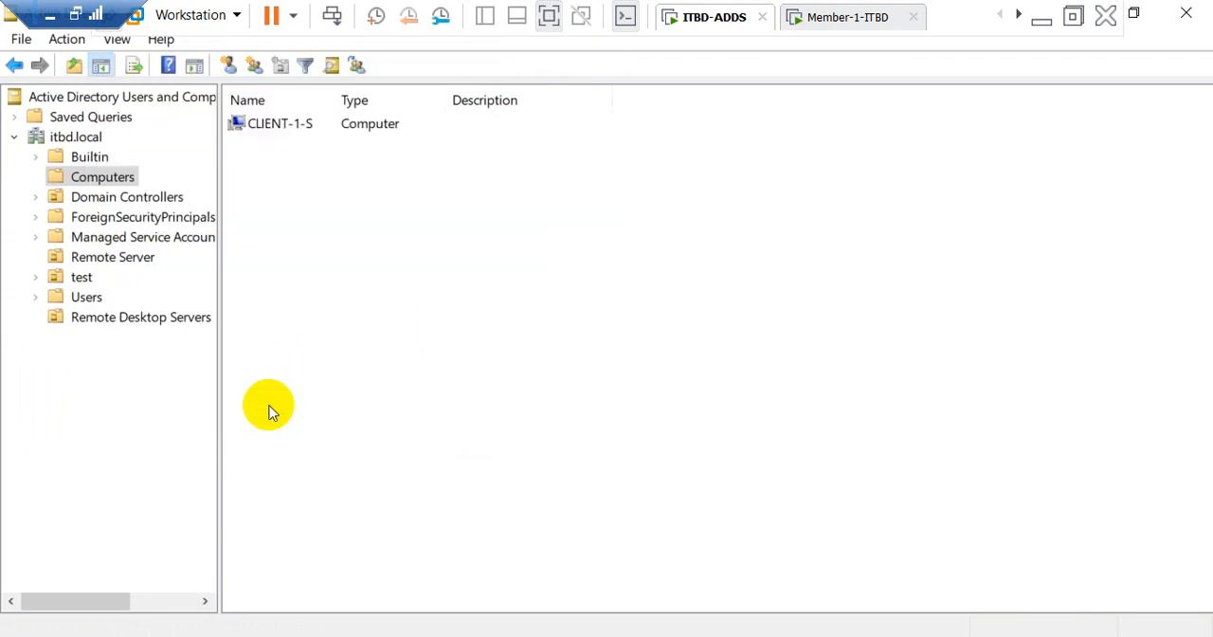
# Step: Check the Remote Desktop Servers organizational unit for the MEMBER-1S computer, then close Active Directory Users and Computers
pyautogui.click(125, 319)
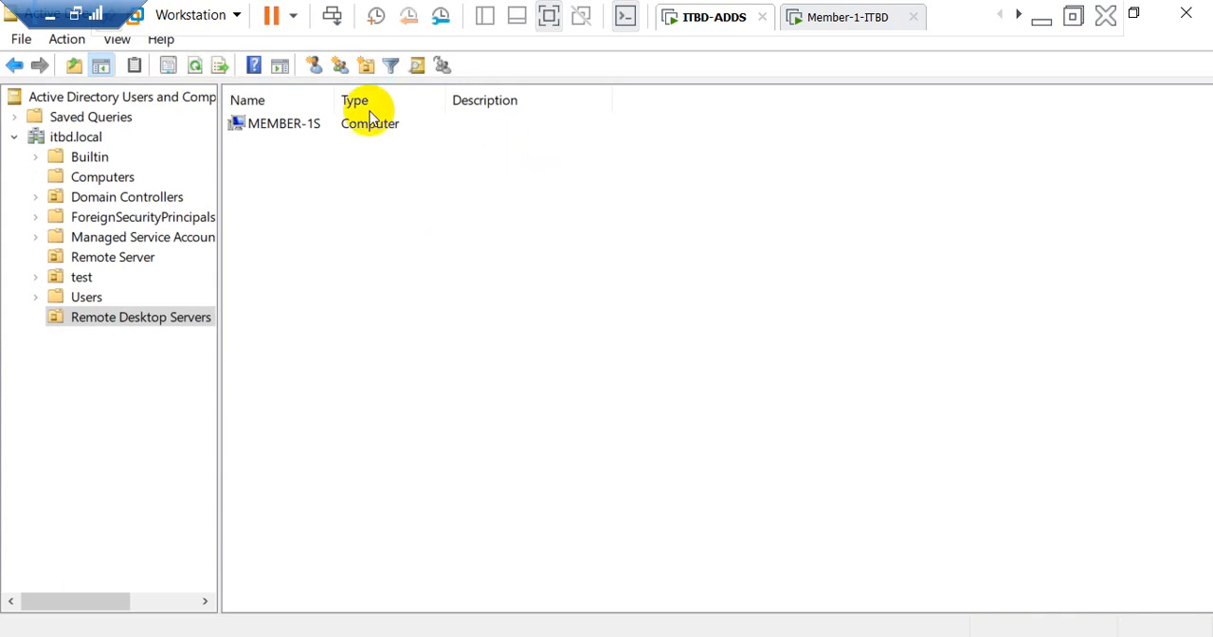
pyautogui.moveTo(339, 102); pyautogui.dragTo(445, 102)
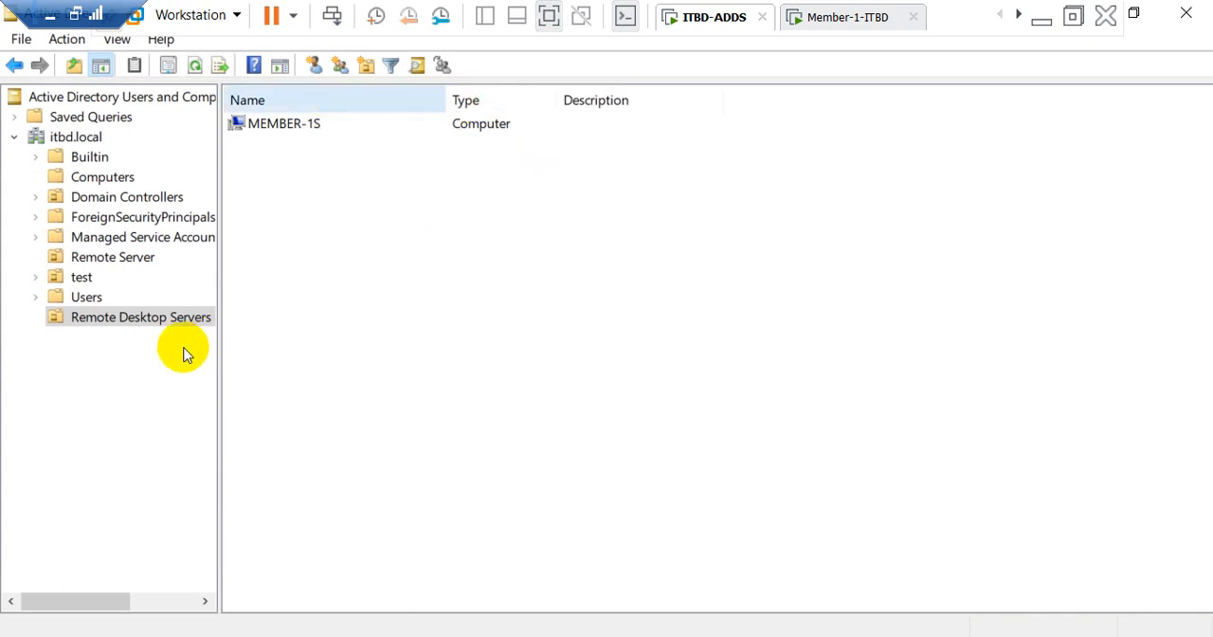
pyautogui.click(311, 127)
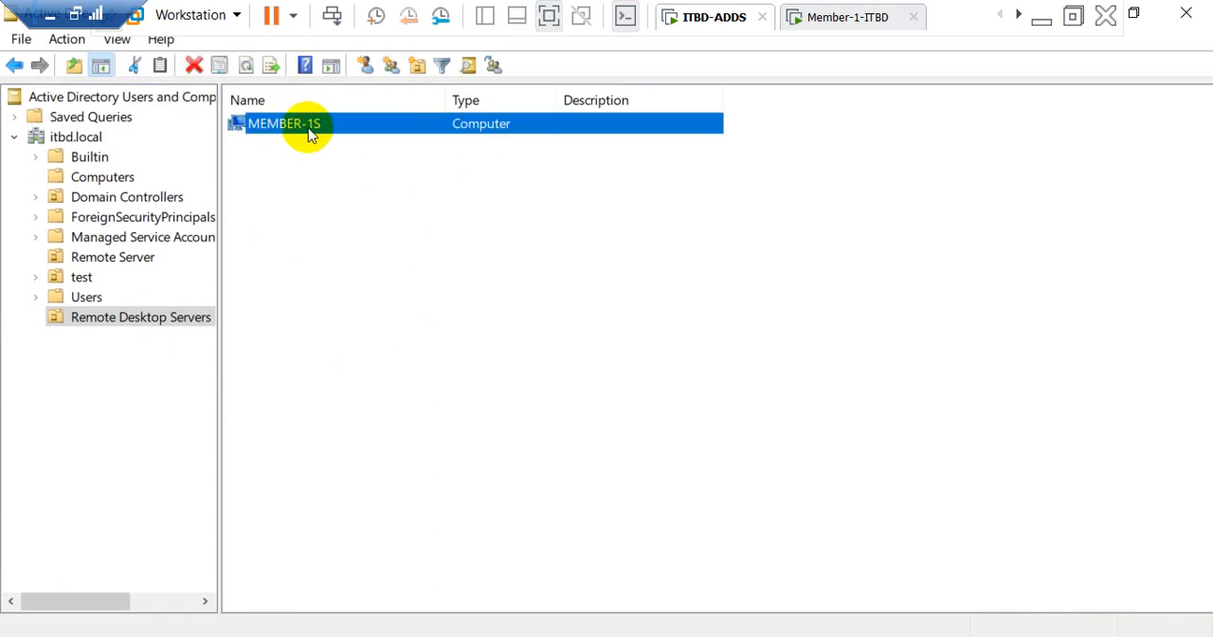
pyautogui.click(347, 178)
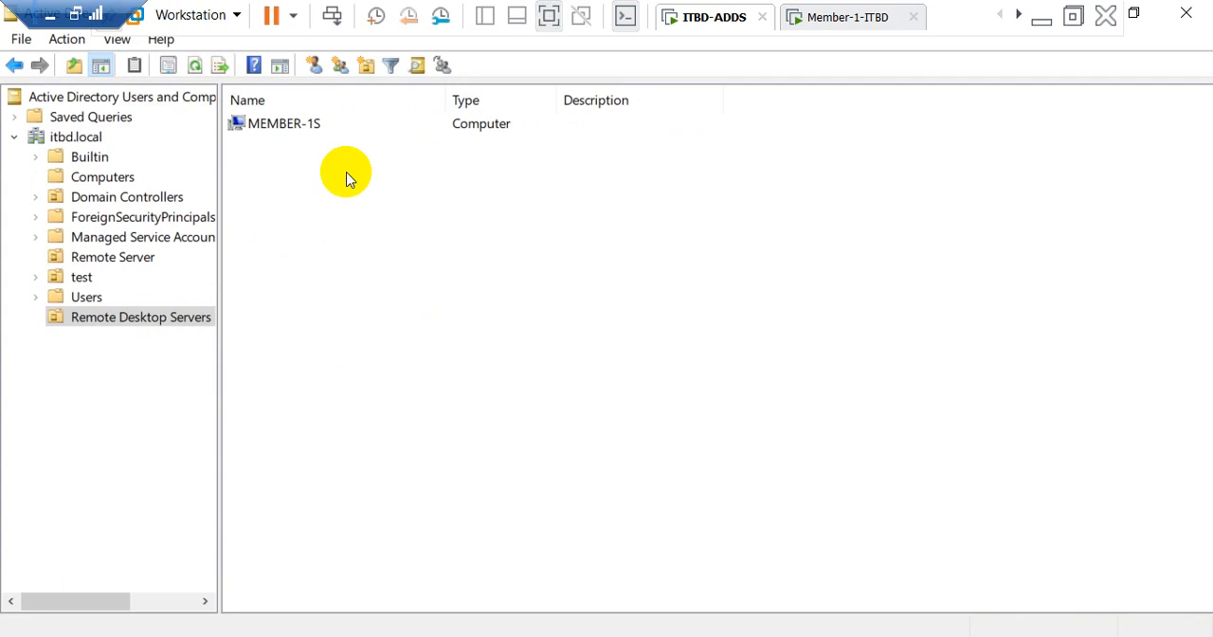
pyautogui.click(295, 125)
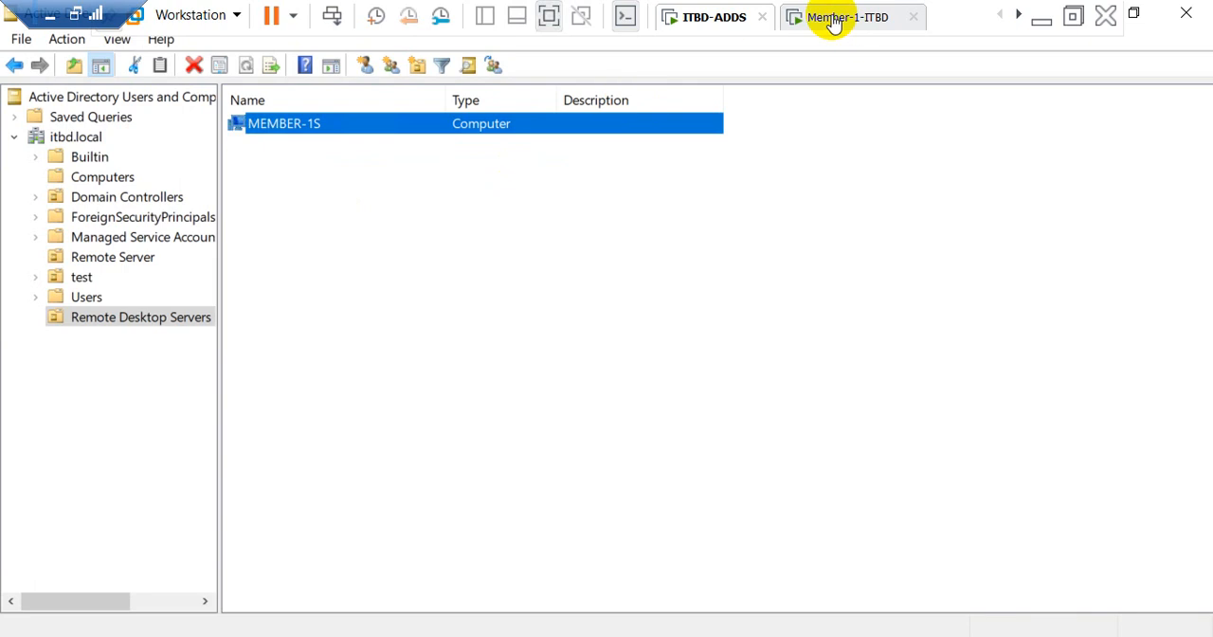
pyautogui.click(1185, 13)
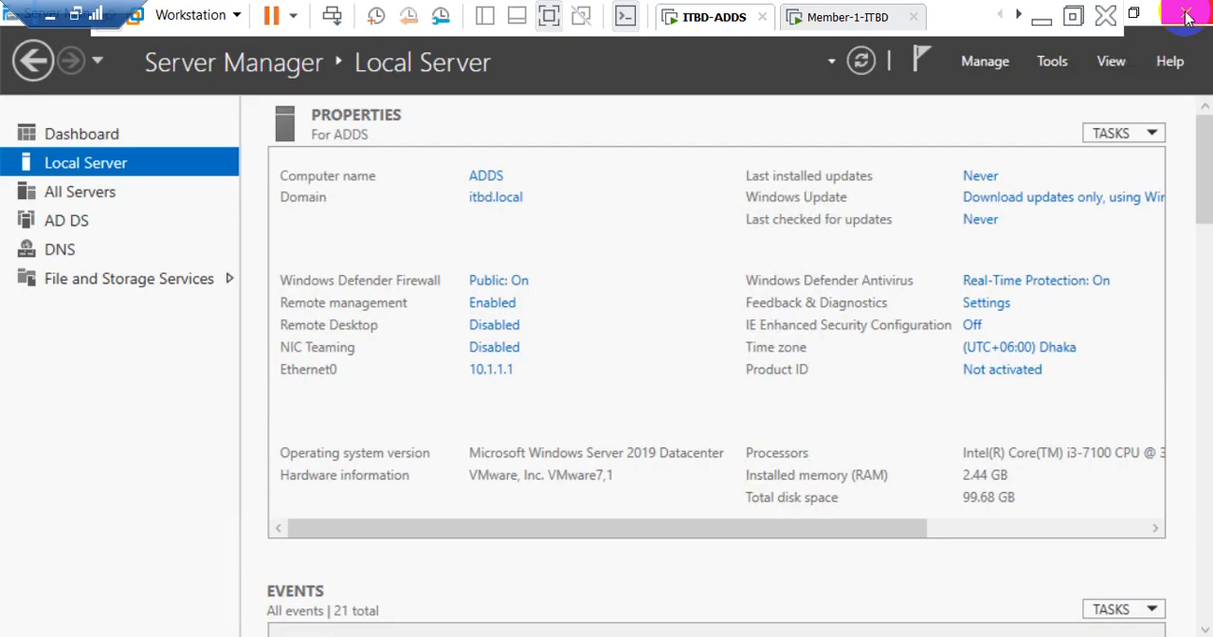
# Step: Open Group Policy Management and select the Remote Desktop Servers organizational unit under itbd.local
pyautogui.click(1053, 68)
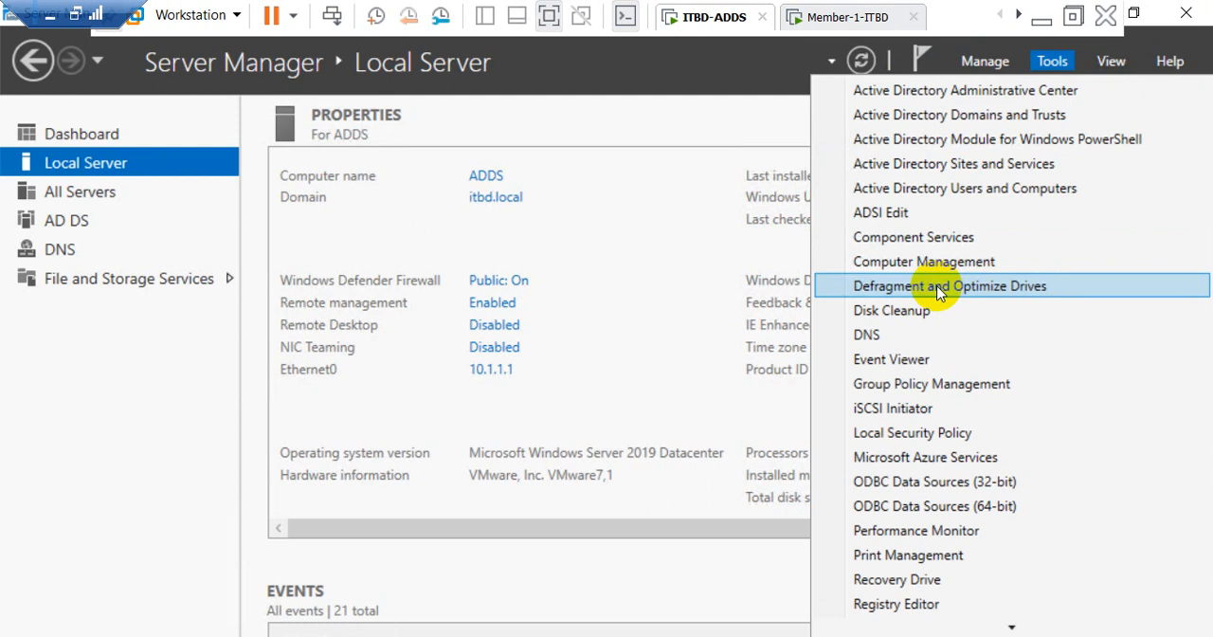
pyautogui.click(934, 384)
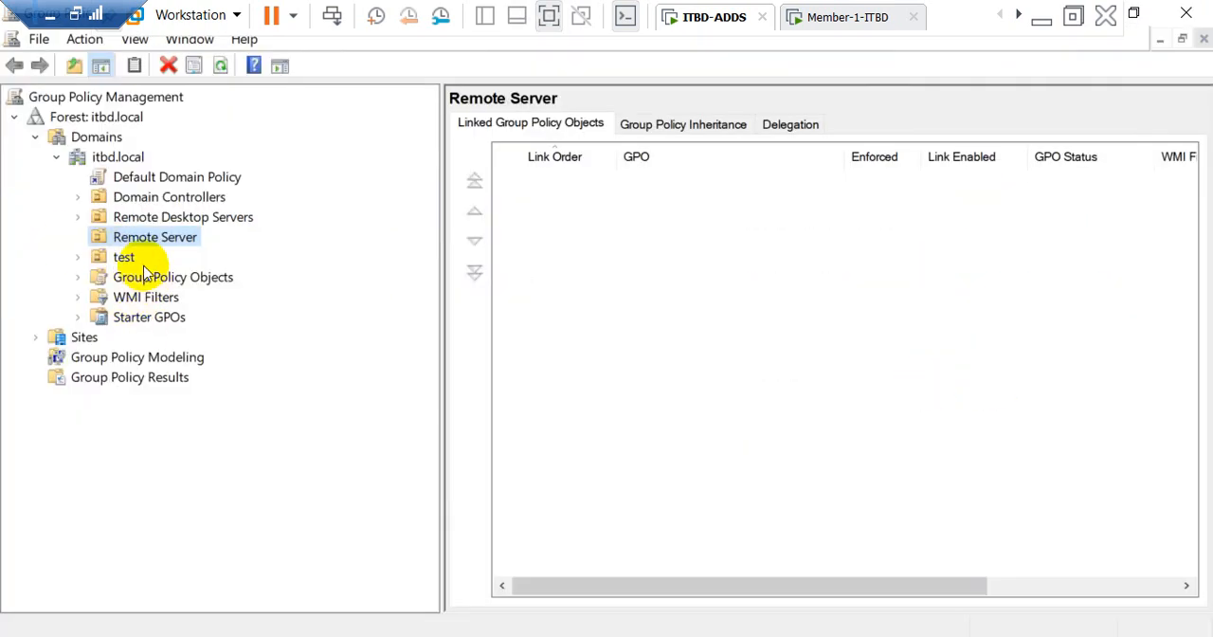
pyautogui.click(143, 217)
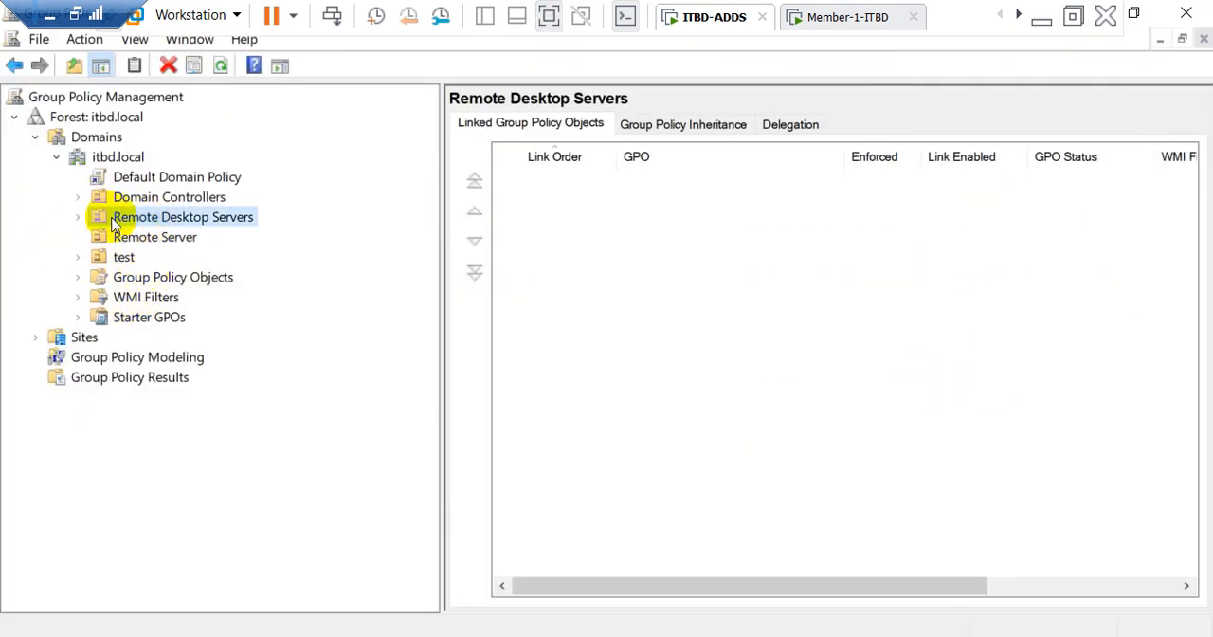
# Step: Create a GPO named "Remote Desktop Server- different port" linked to the Remote Desktop Servers organizational unit
pyautogui.rightClick(112, 221)
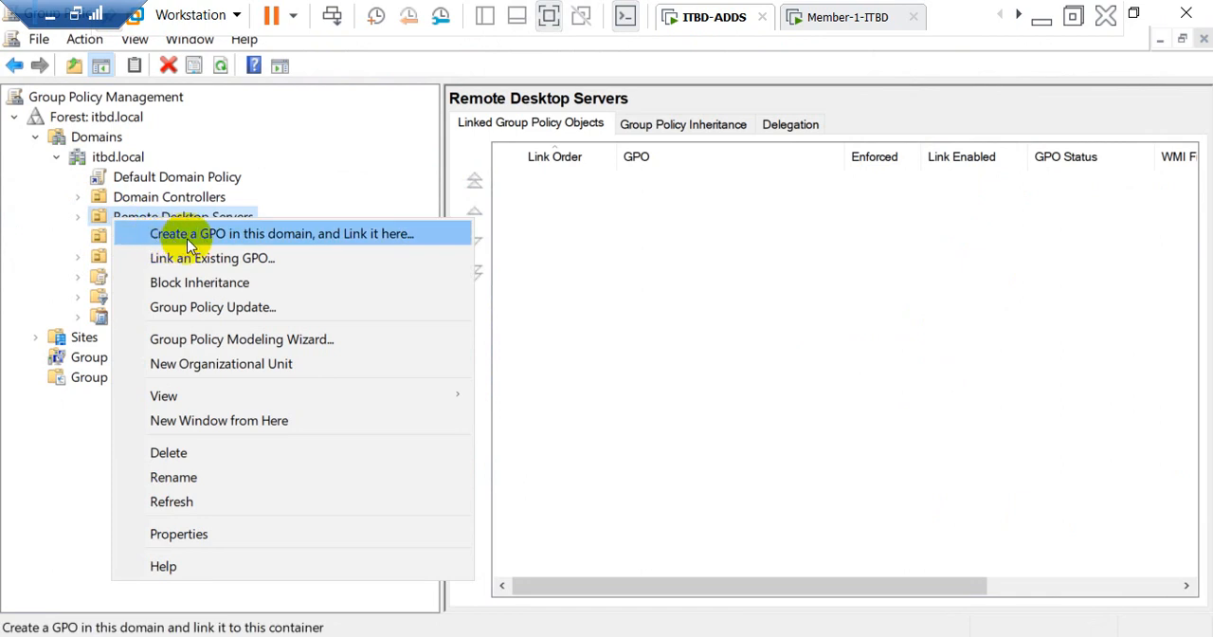
pyautogui.click(309, 234)
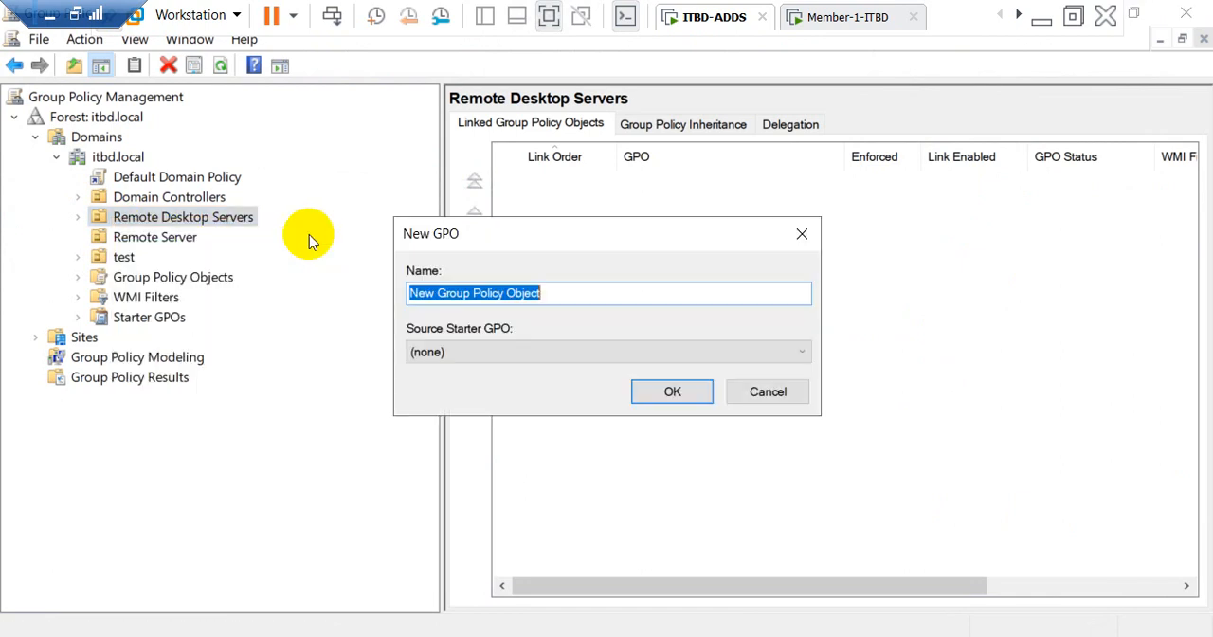
pyautogui.write('Remote Desktop por')
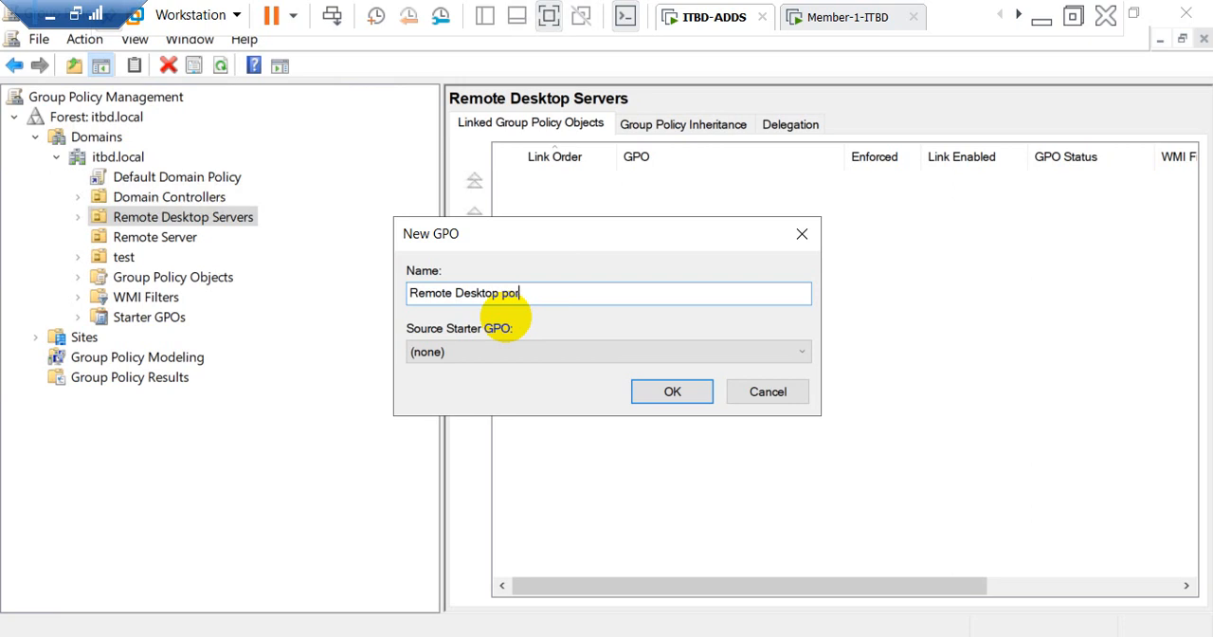
pyautogui.press('Return')
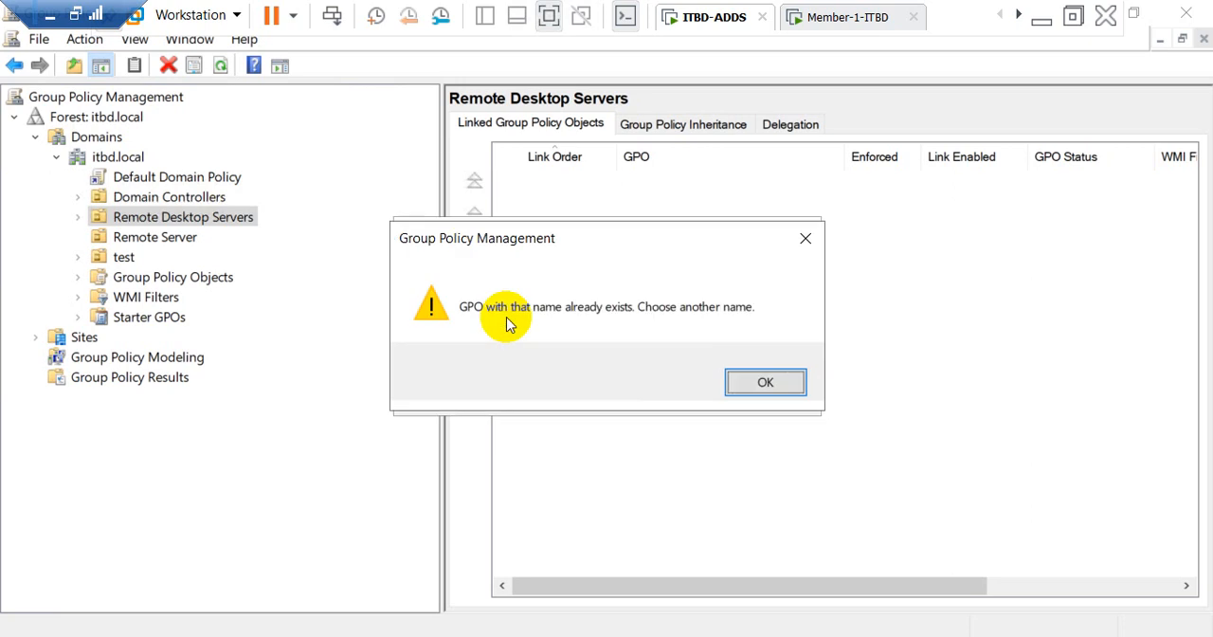
pyautogui.click(763, 381)
pyautogui.click(565, 295)
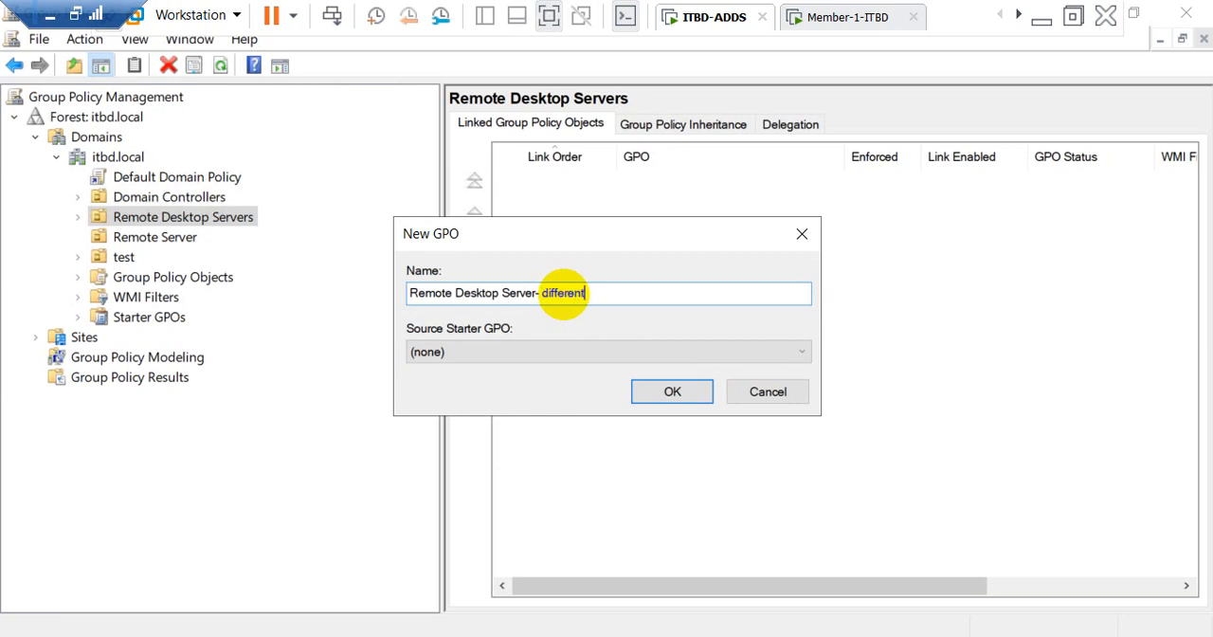
pyautogui.write('rt')
pyautogui.press('Return')
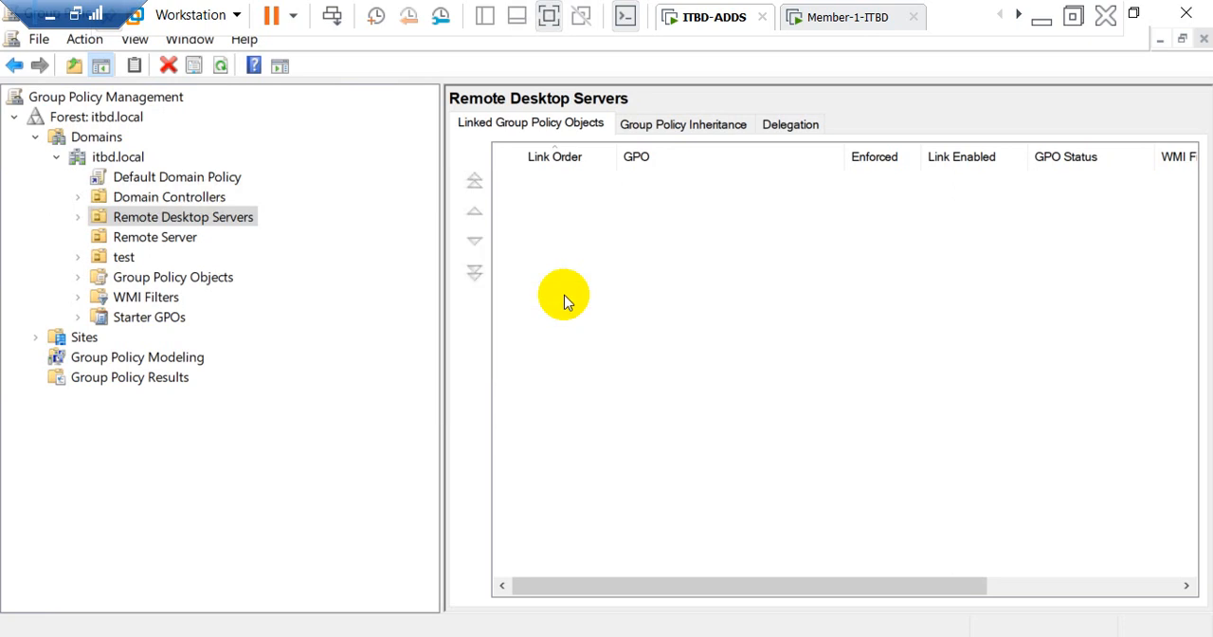
# Step: Open the "Remote Desktop Server- different port" GPO under Remote Desktop Servers for editing
pyautogui.click(79, 218)
pyautogui.click(142, 238)
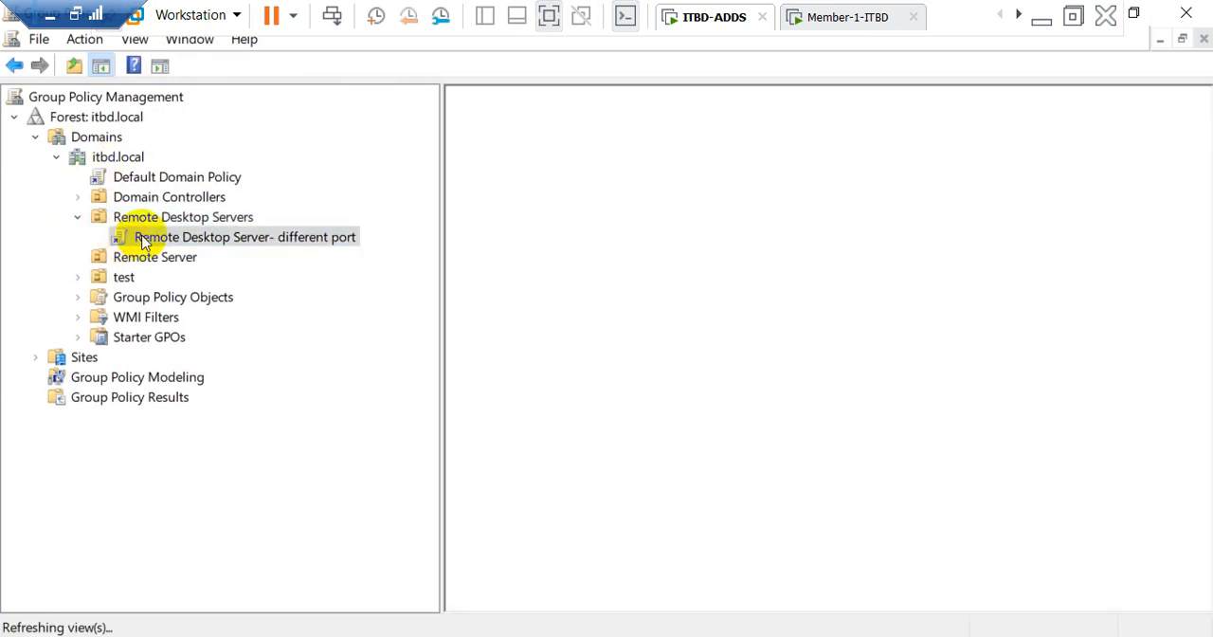
pyautogui.rightClick(142, 237)
pyautogui.click(175, 251)
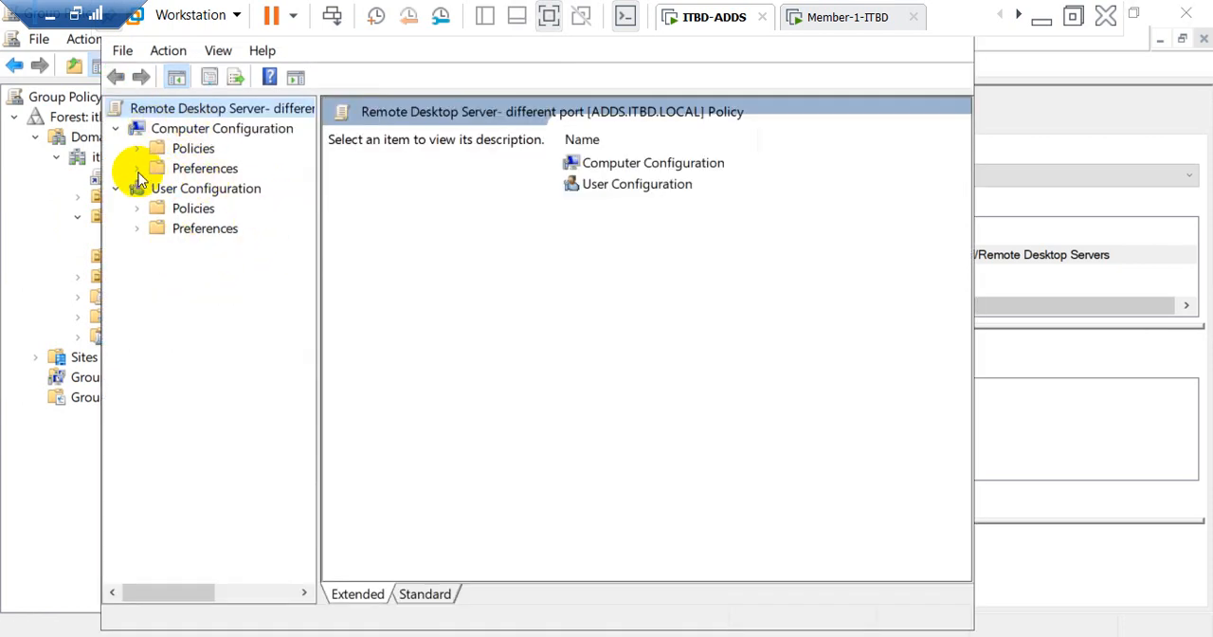
# Step: Start a new Registry Wizard for the local computer under the Computer Configuration Windows Settings preferences
pyautogui.click(138, 169)
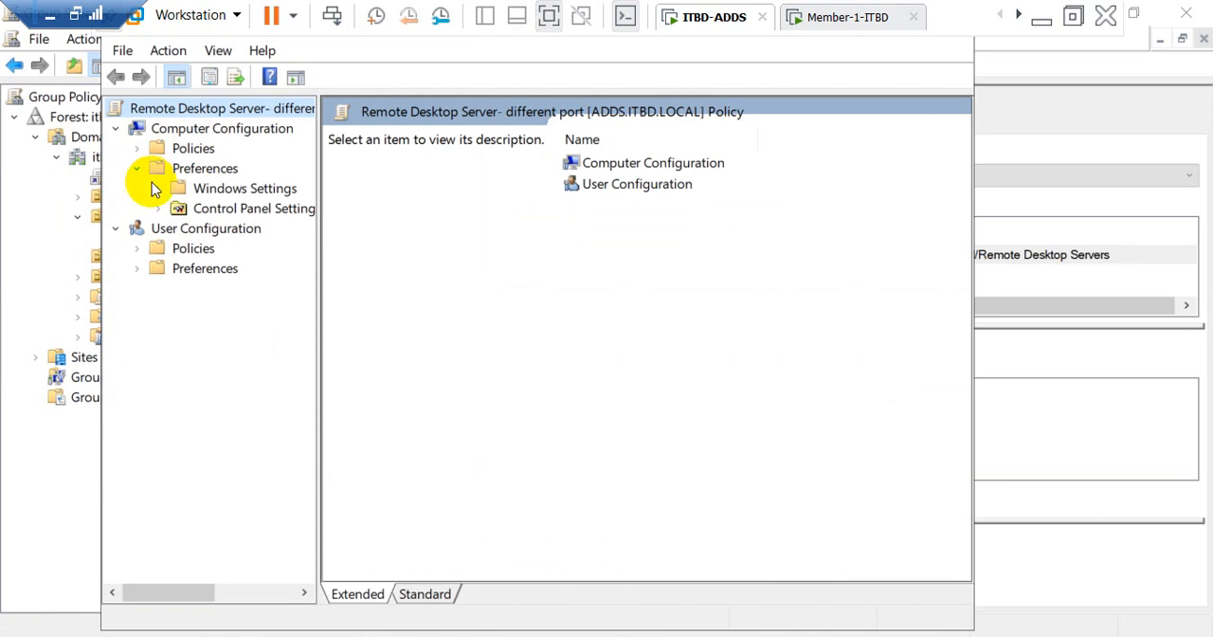
pyautogui.click(157, 190)
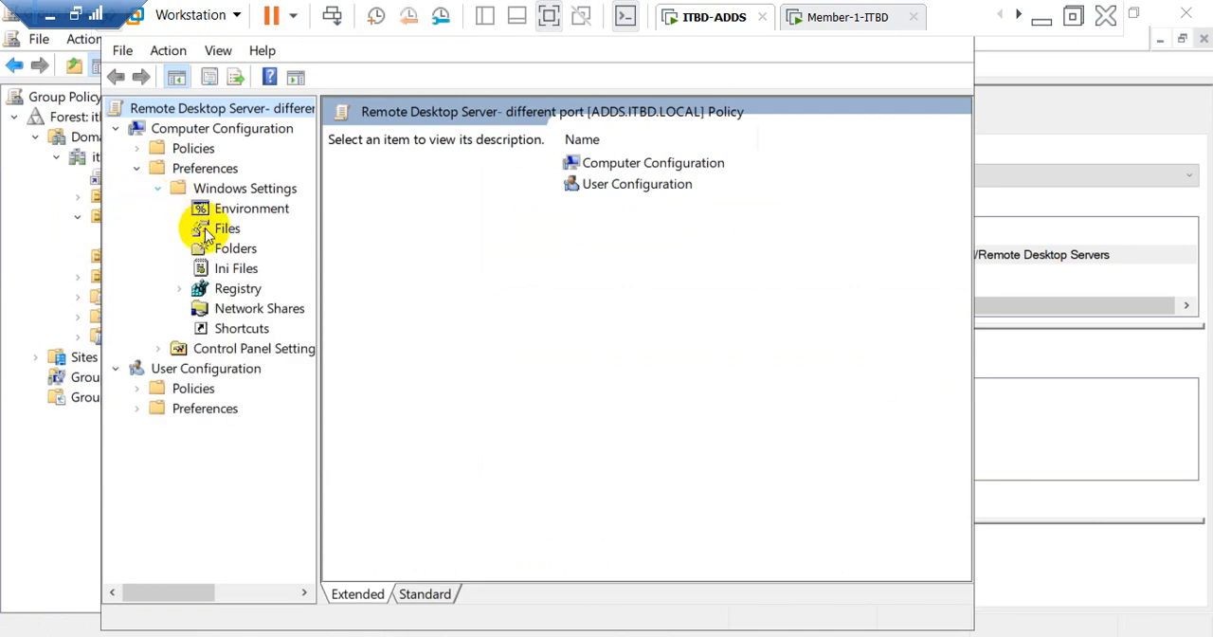
pyautogui.click(214, 293)
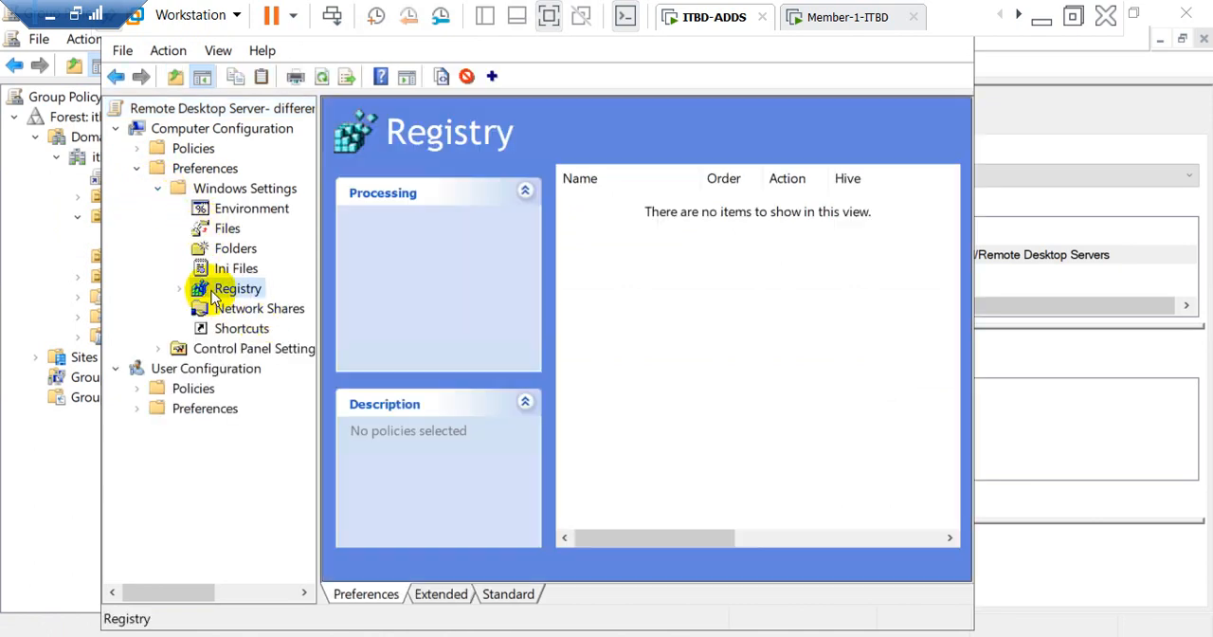
pyautogui.rightClick(215, 297)
pyautogui.moveTo(227, 306)
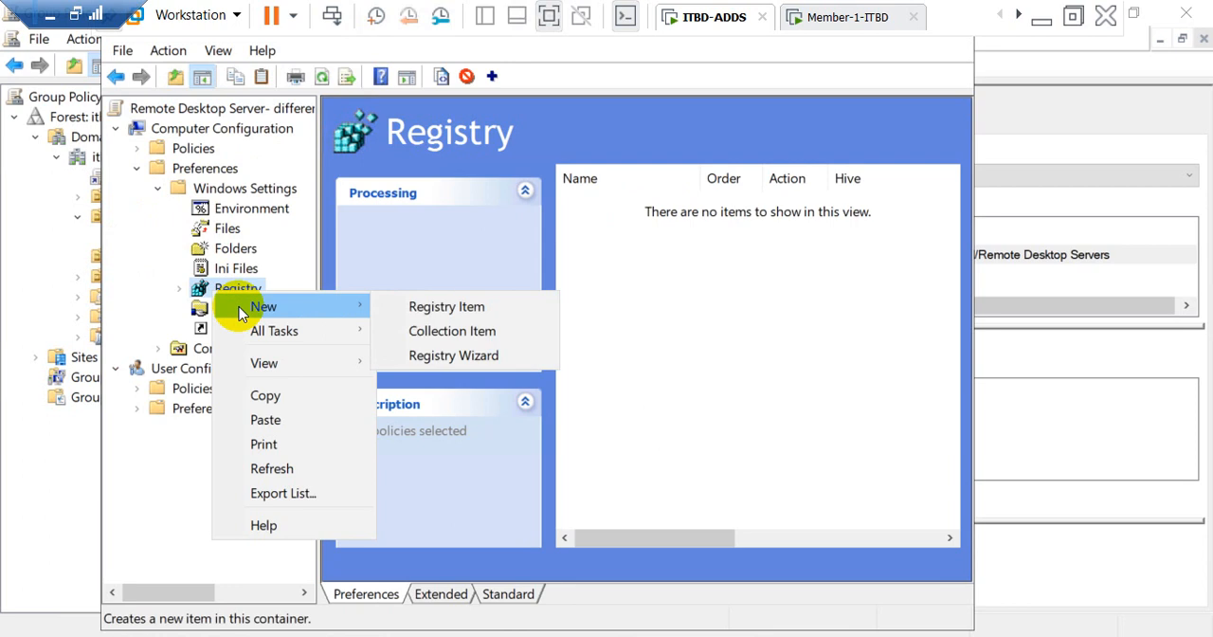
pyautogui.click(420, 358)
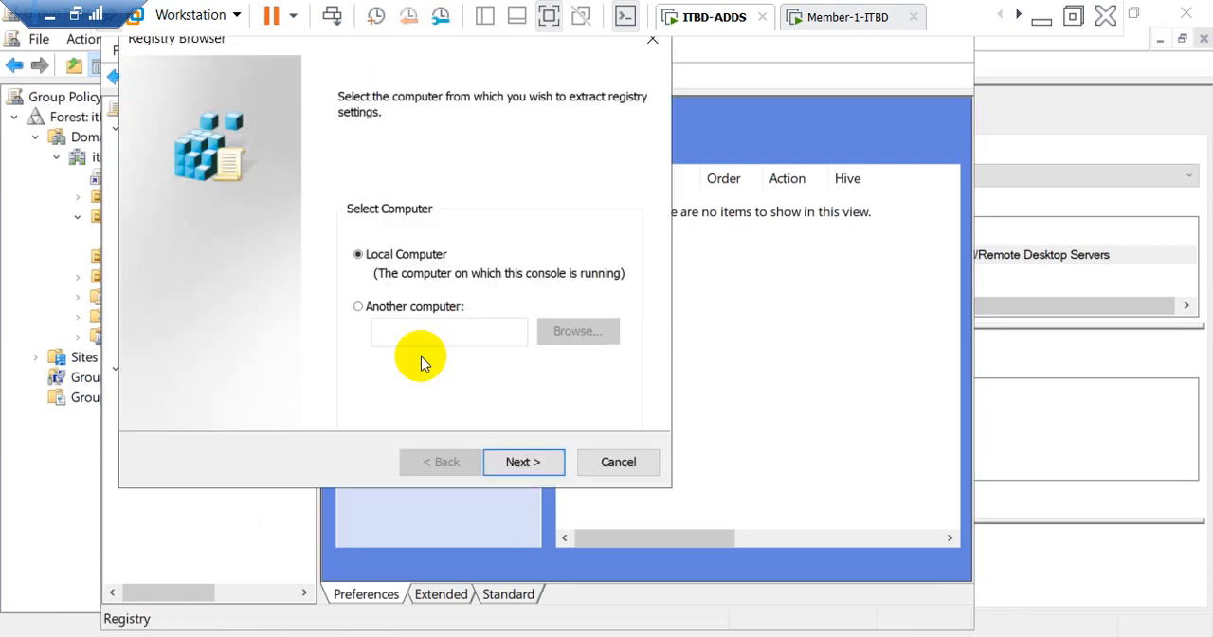
pyautogui.click(508, 463)
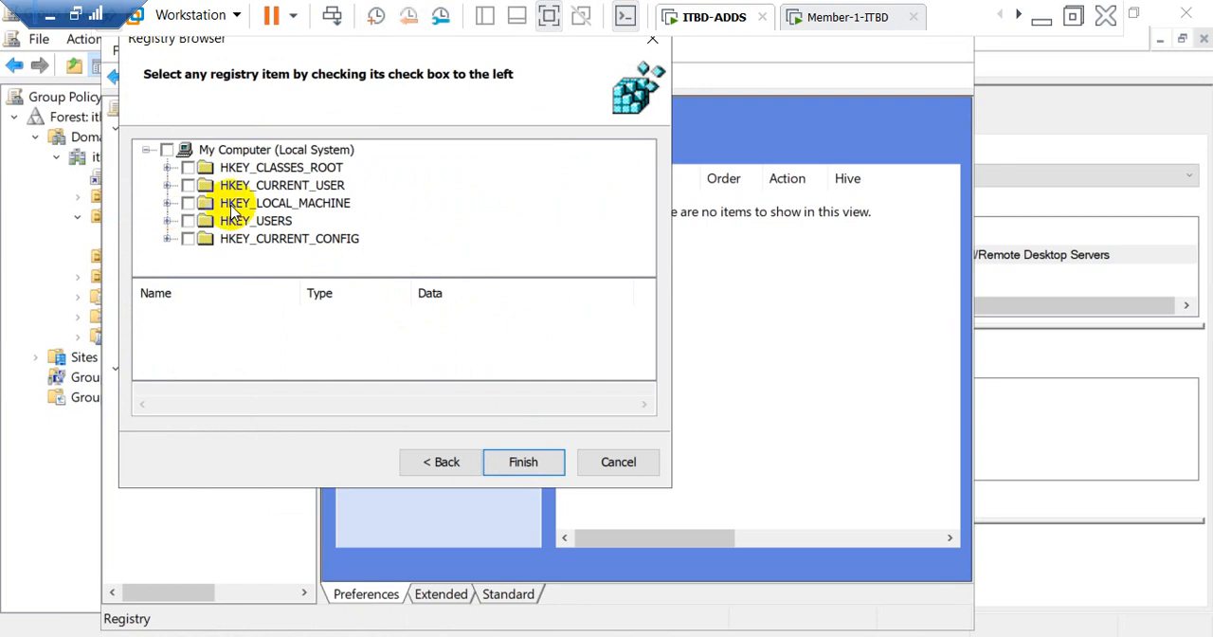
# Step: Include HKEY_LOCAL_MACHINE in the registry selection and expand it through SYSTEM, CurrentControlSet and Control to Terminal Server
pyautogui.click(167, 204)
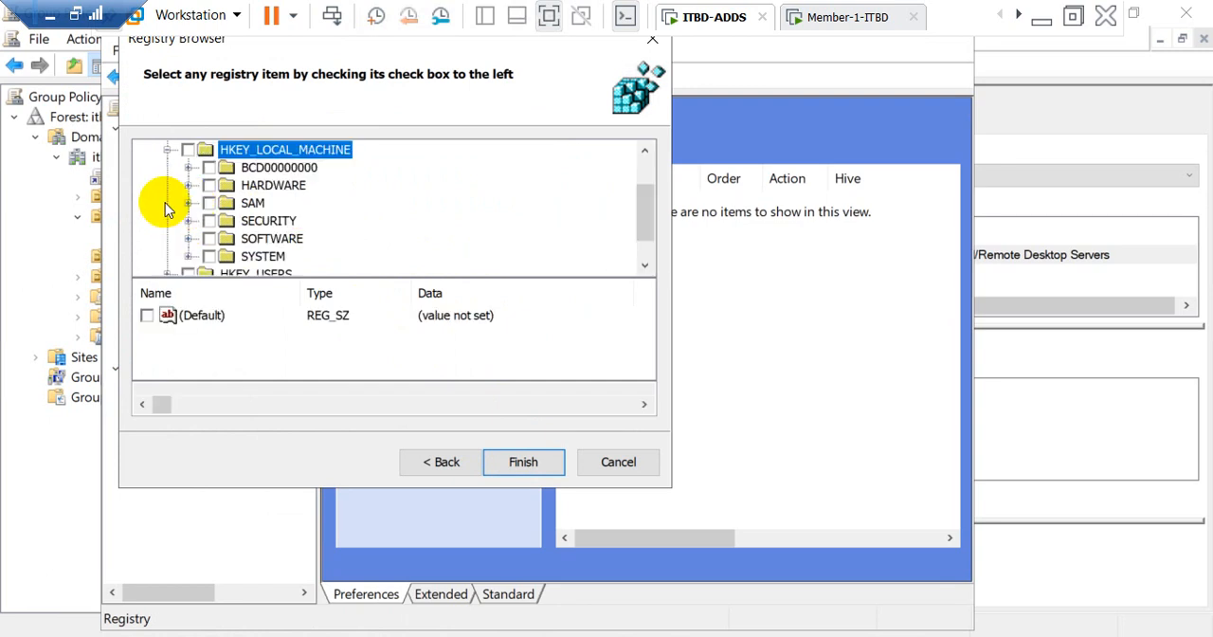
pyautogui.click(186, 150)
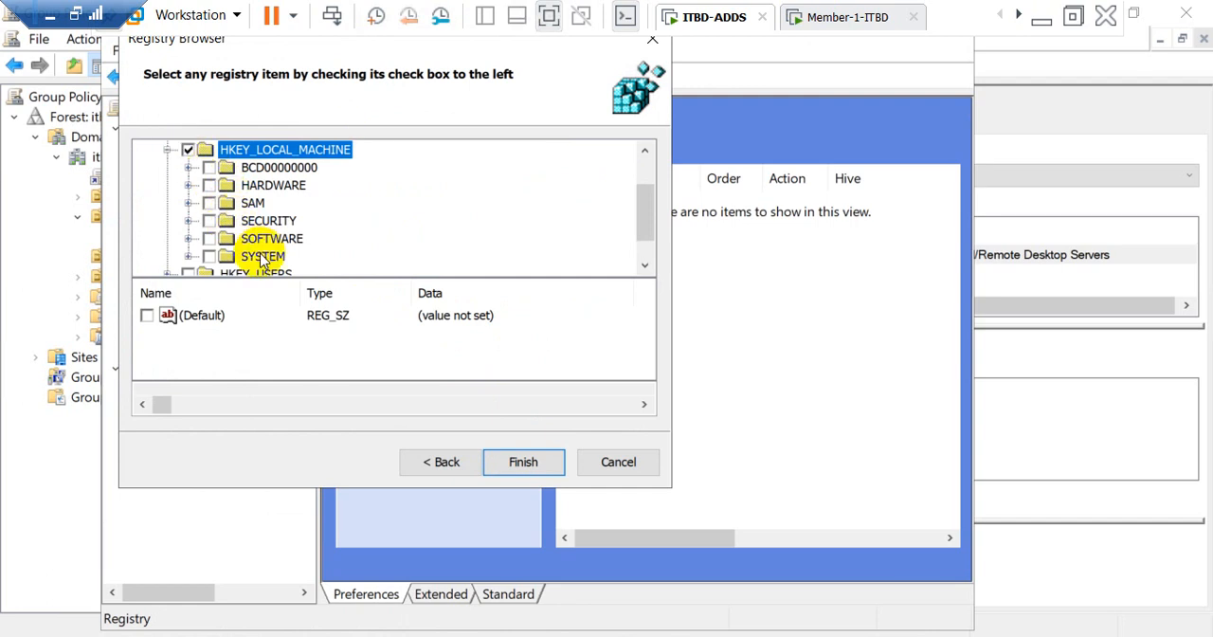
pyautogui.click(188, 256)
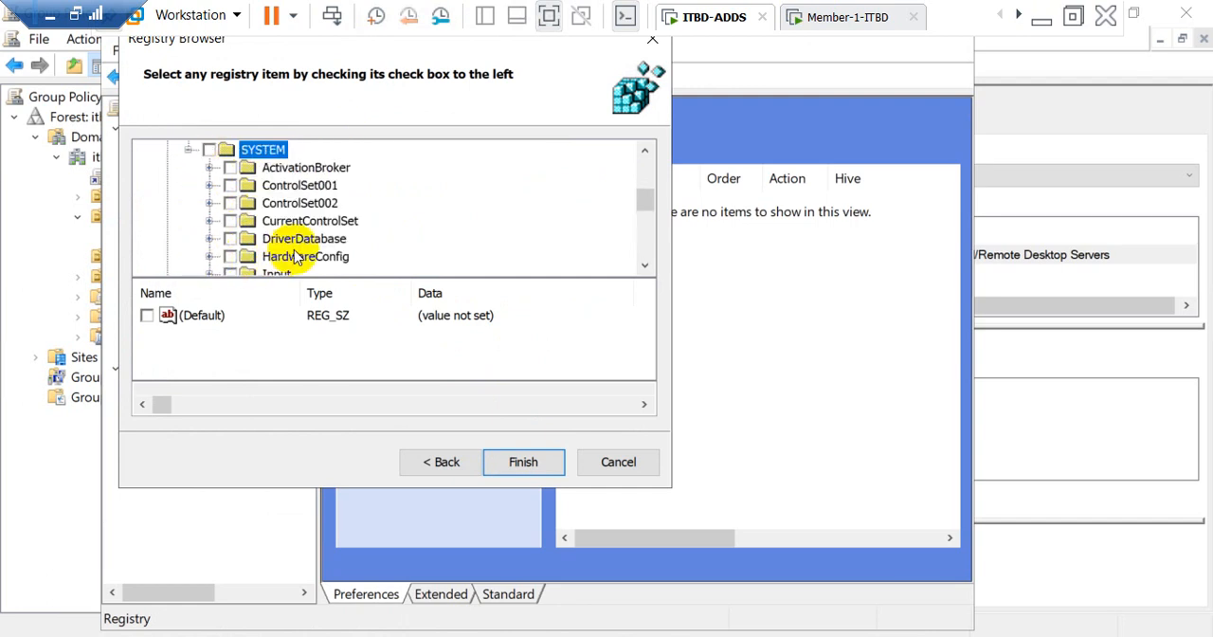
pyautogui.click(209, 222)
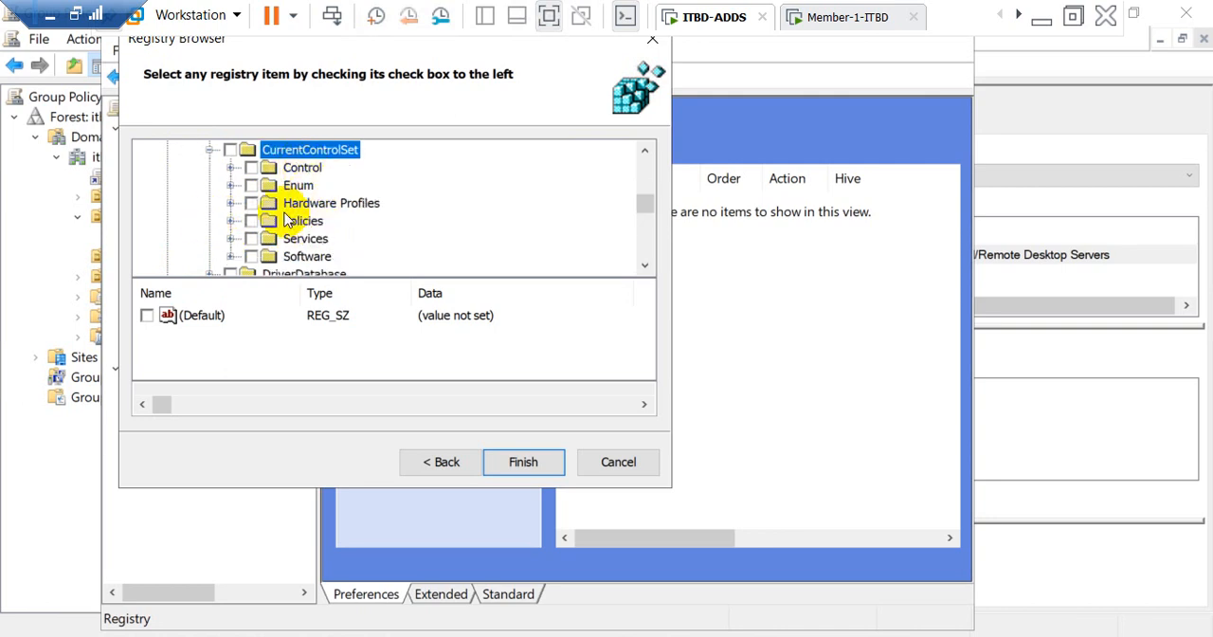
pyautogui.click(230, 167)
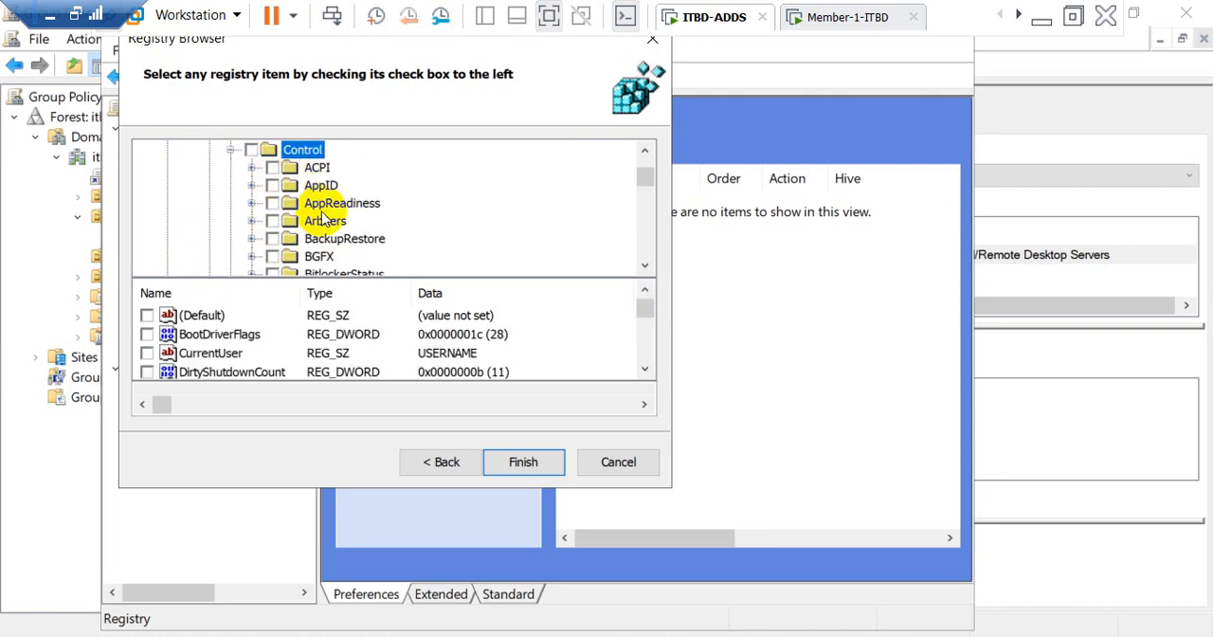
pyautogui.scroll(-12, 349, 218)
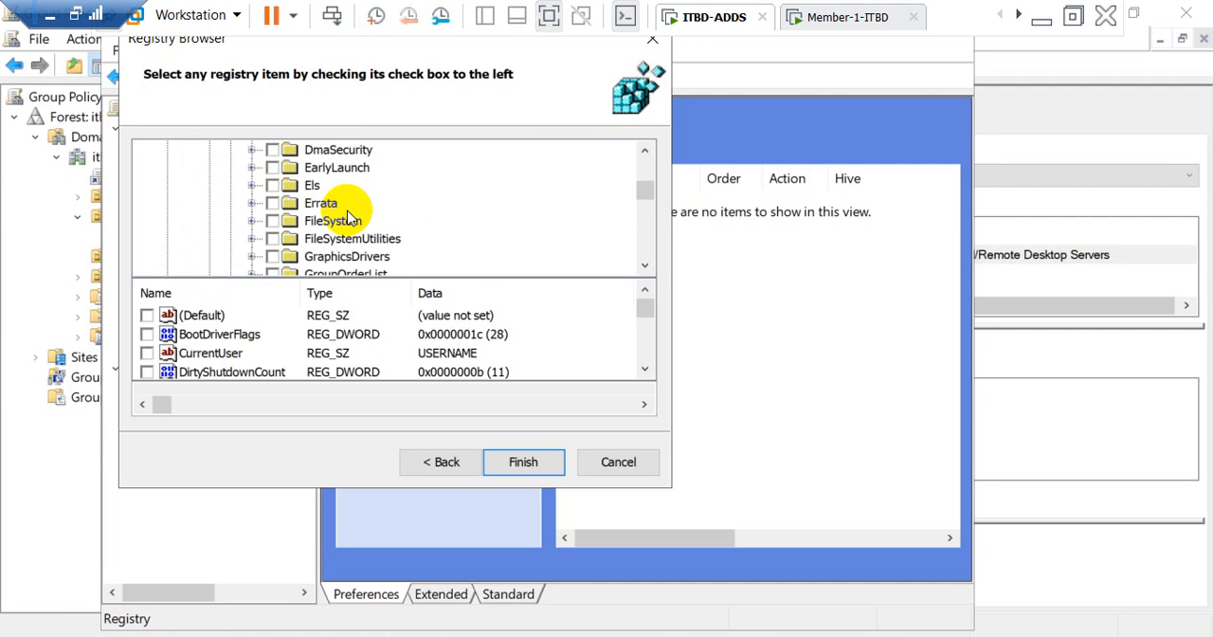
pyautogui.scroll(-3, 351, 218)
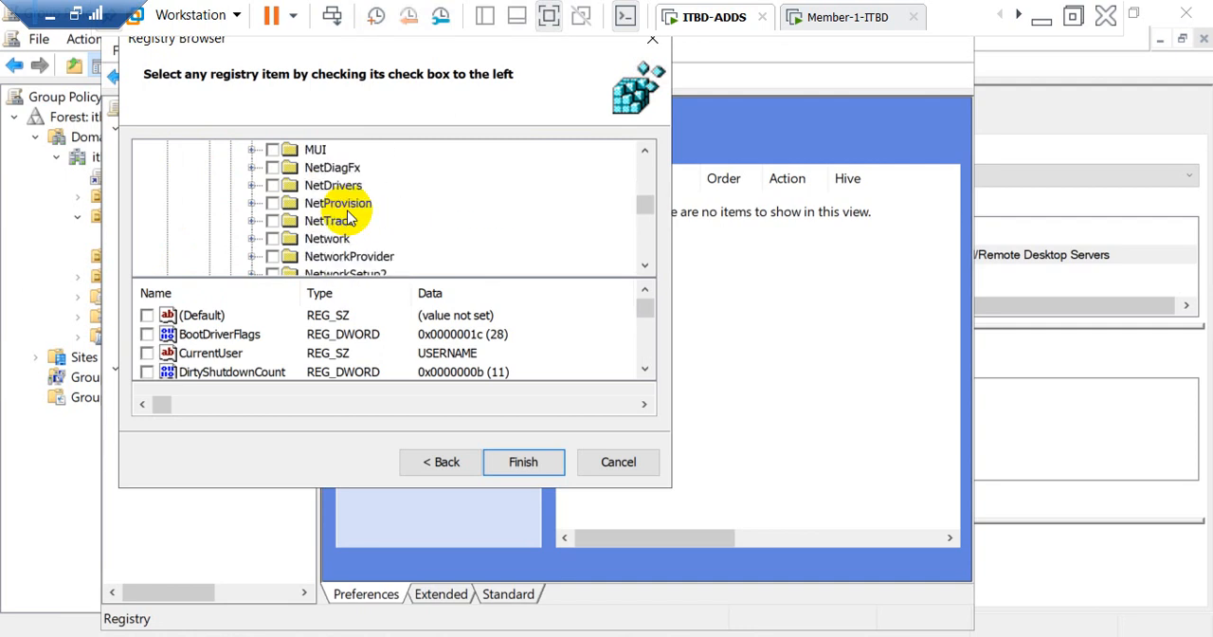
pyautogui.scroll(-12, 349, 218)
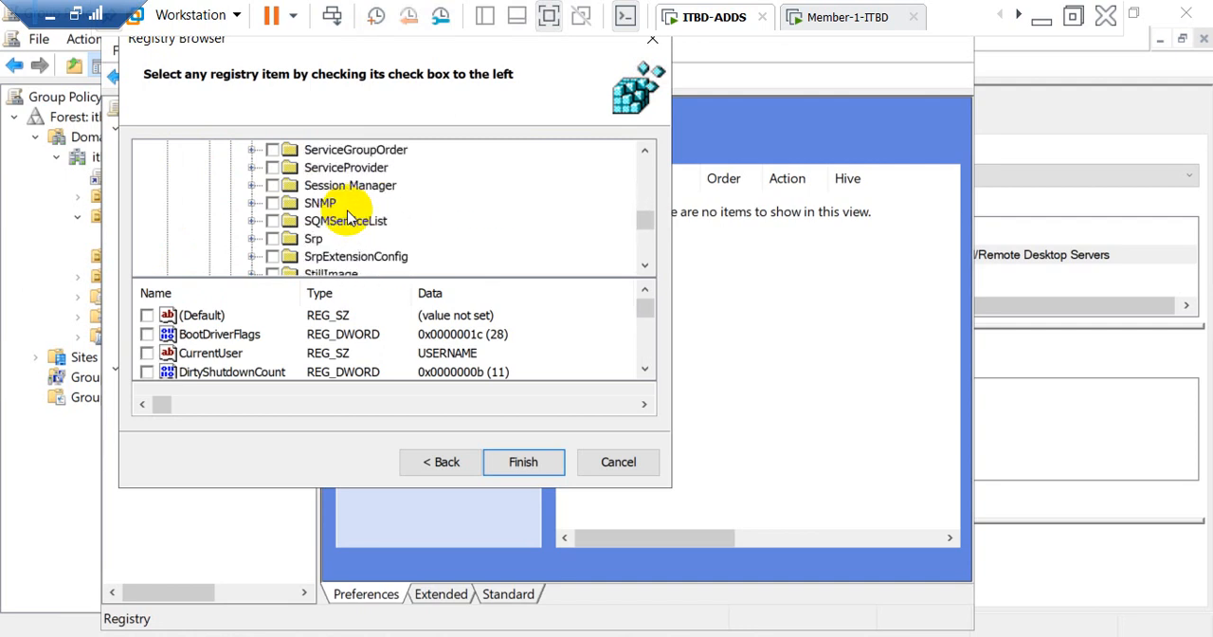
pyautogui.scroll(-3, 348, 218)
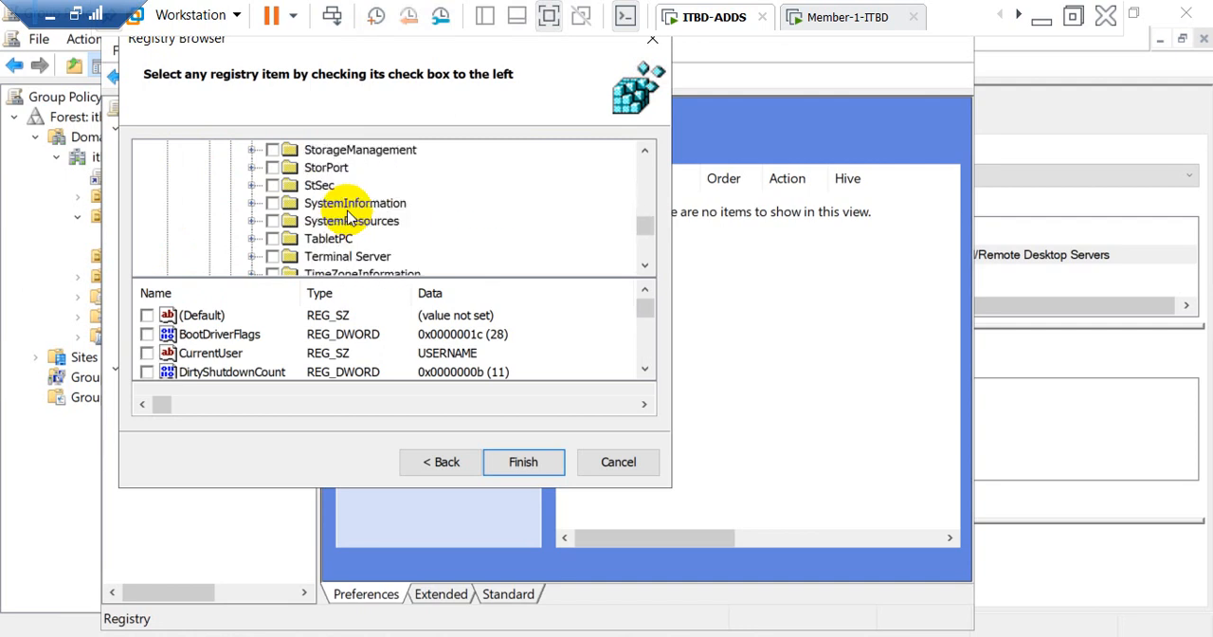
pyautogui.click(252, 256)
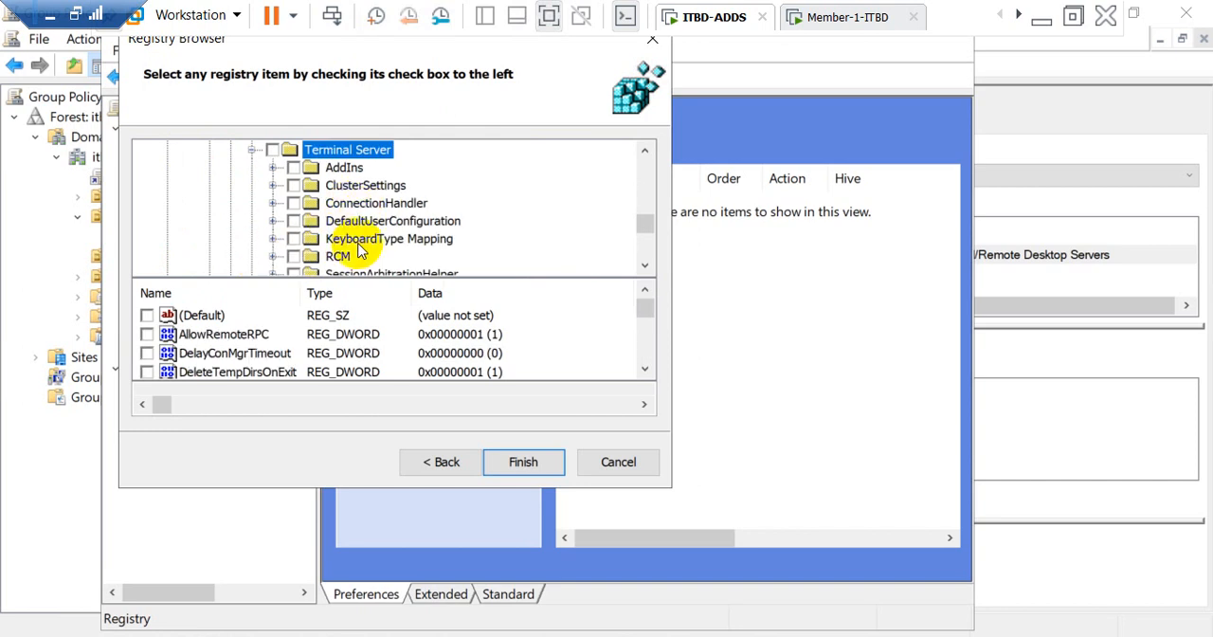
# Step: Expand WinStations under Terminal Server and include its RDP-Tcp key in the registry selection
pyautogui.scroll(-5, 360, 249)
pyautogui.scroll(3, 360, 249)
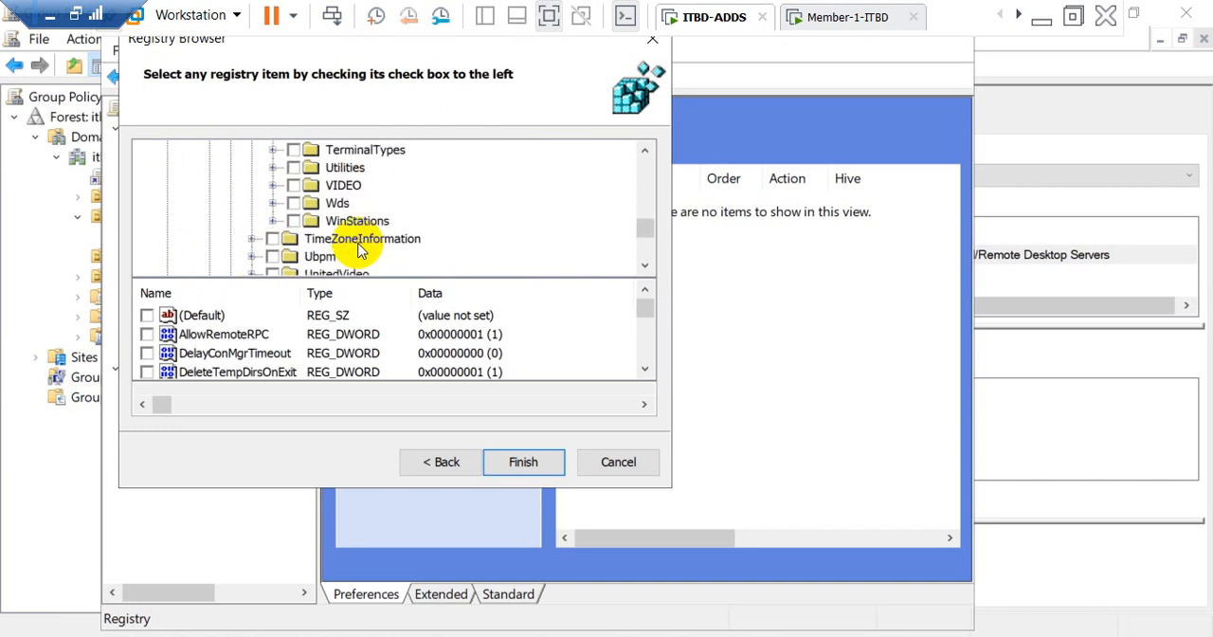
pyautogui.click(274, 220)
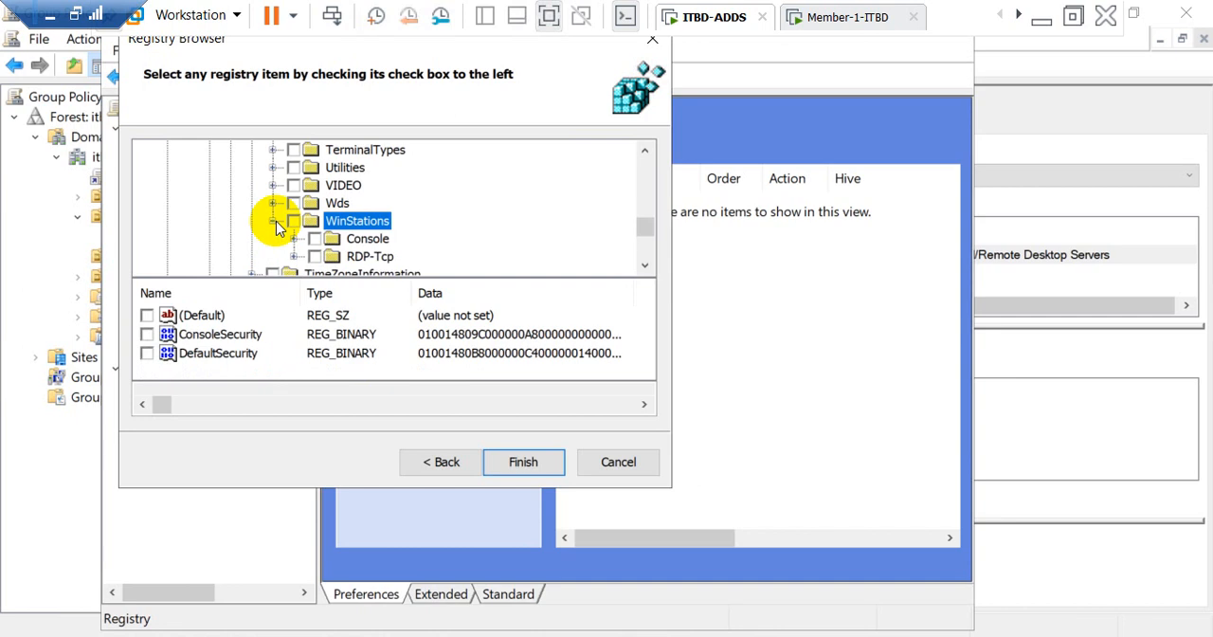
pyautogui.click(353, 258)
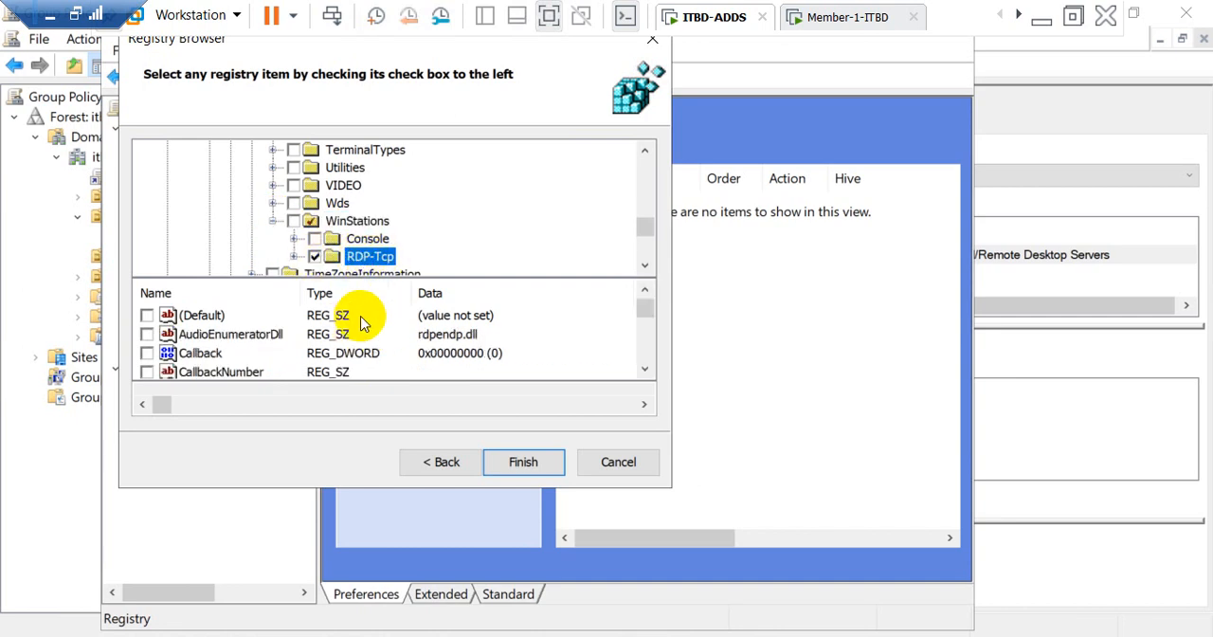
# Step: Include the PortNumber value of the RDP-Tcp key and finish the Registry Wizard
pyautogui.scroll(-2, 313, 339)
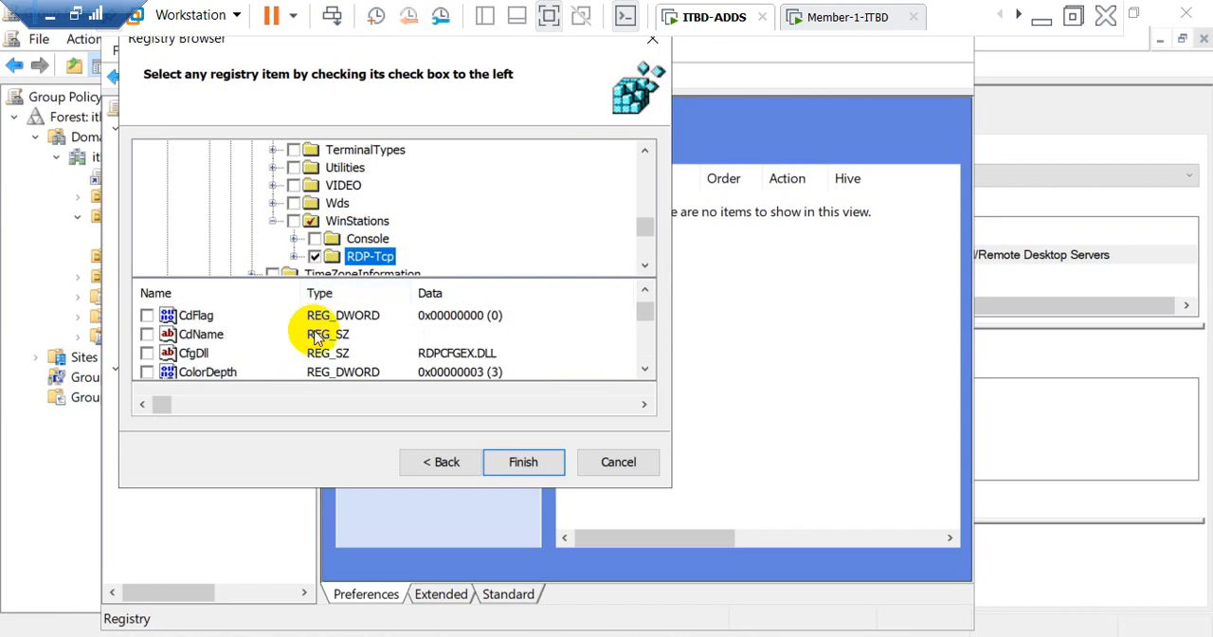
pyautogui.scroll(-10, 312, 339)
pyautogui.scroll(-10, 317, 339)
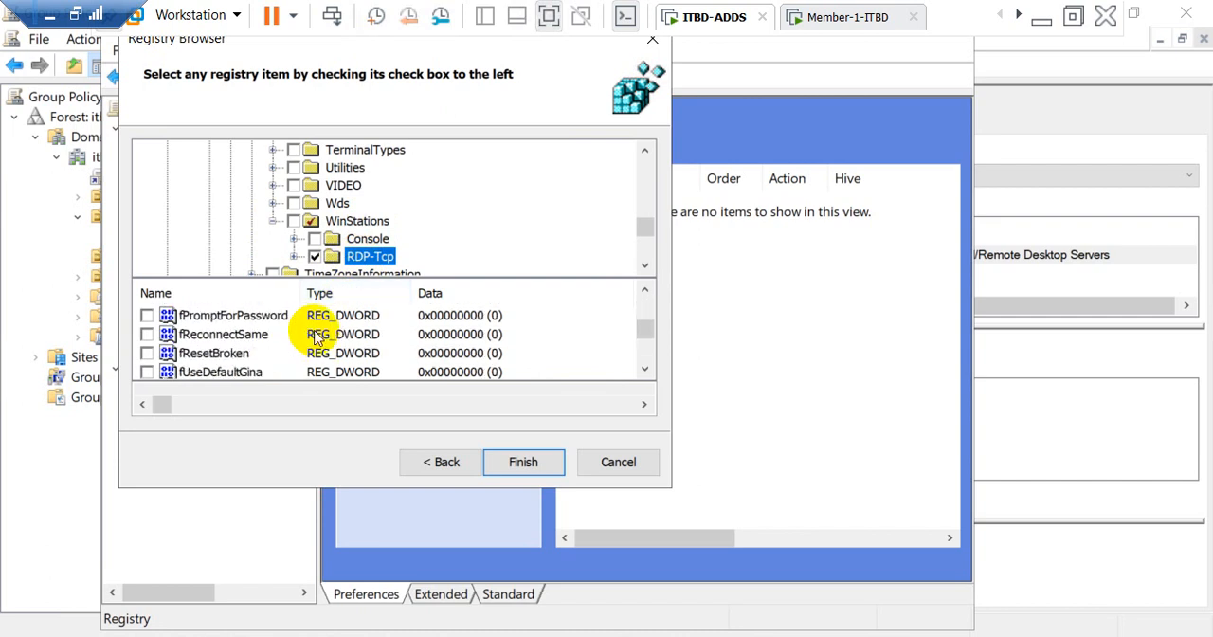
pyautogui.scroll(-2, 318, 339)
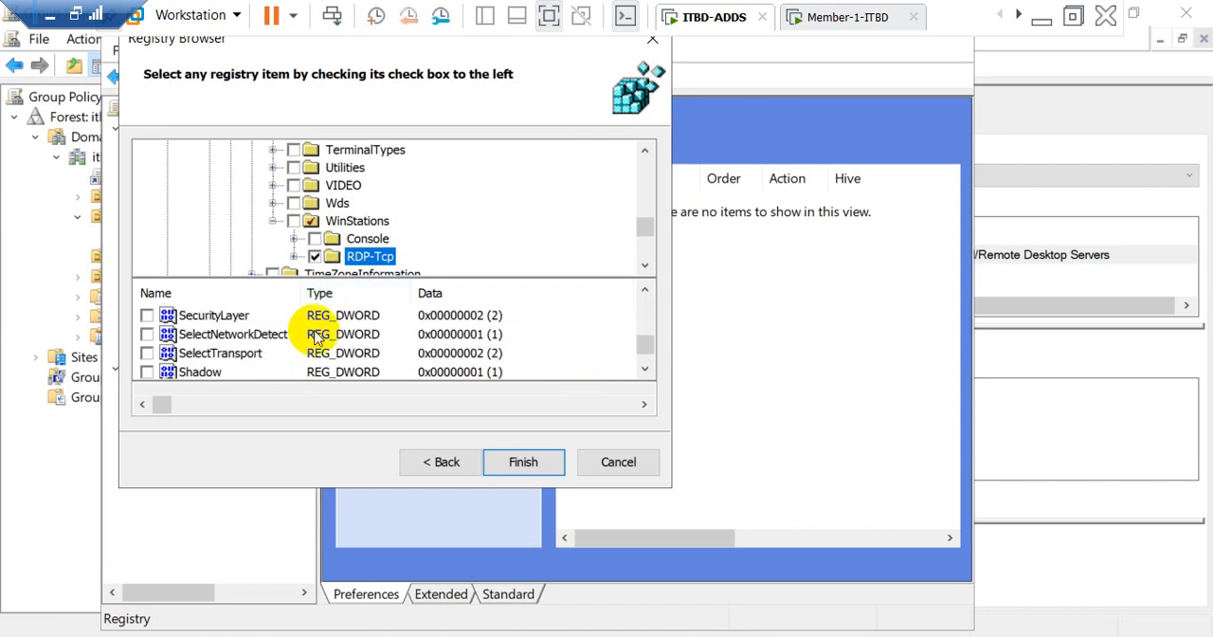
pyautogui.scroll(-3, 318, 339)
pyautogui.scroll(2, 318, 339)
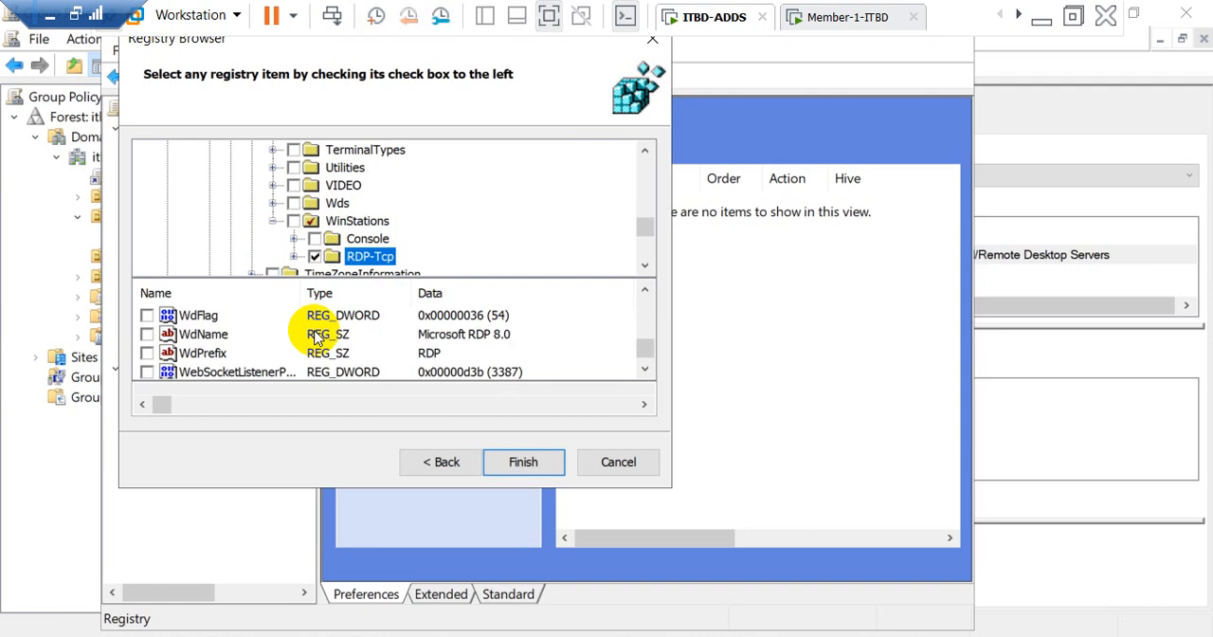
pyautogui.scroll(4, 318, 340)
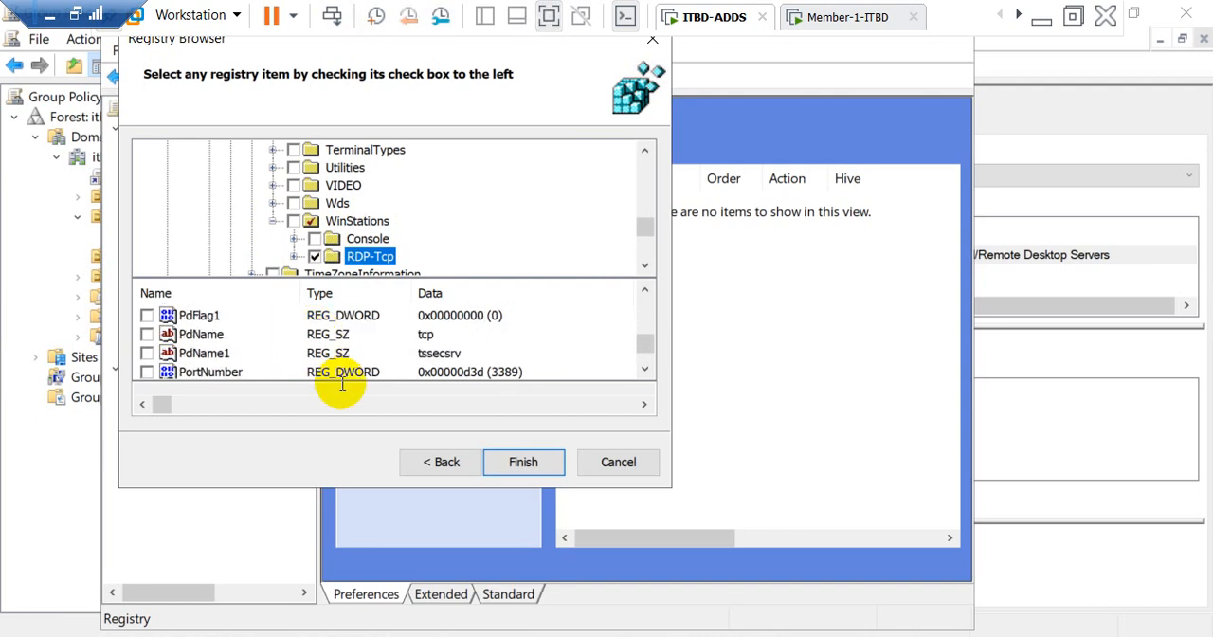
pyautogui.click(151, 375)
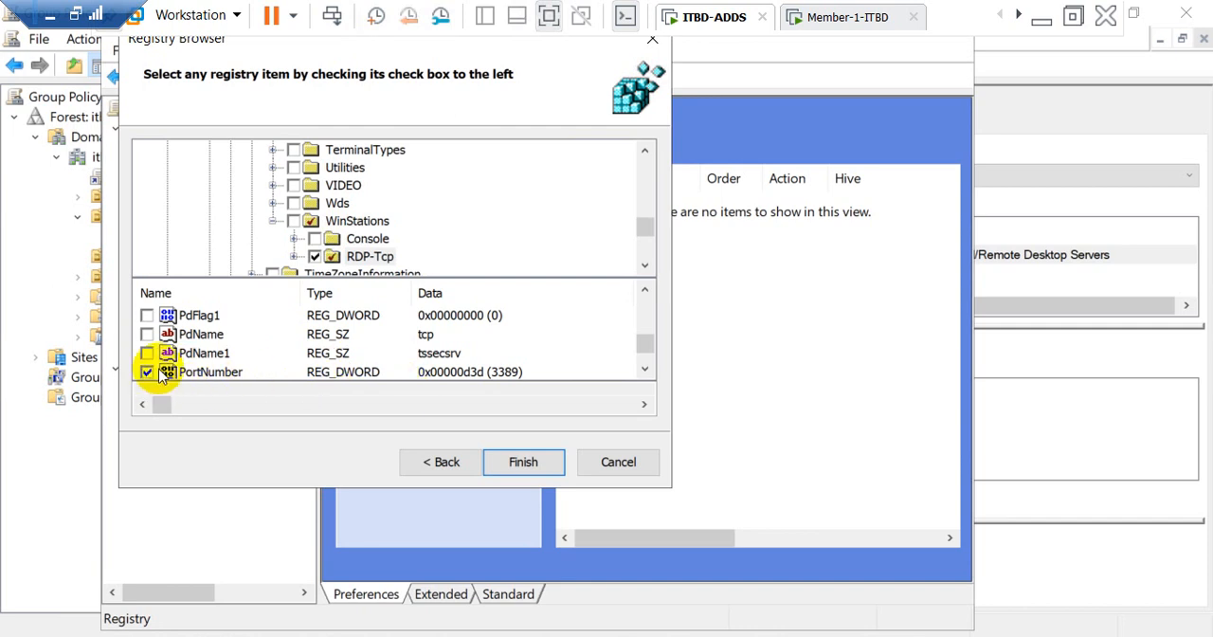
pyautogui.click(513, 463)
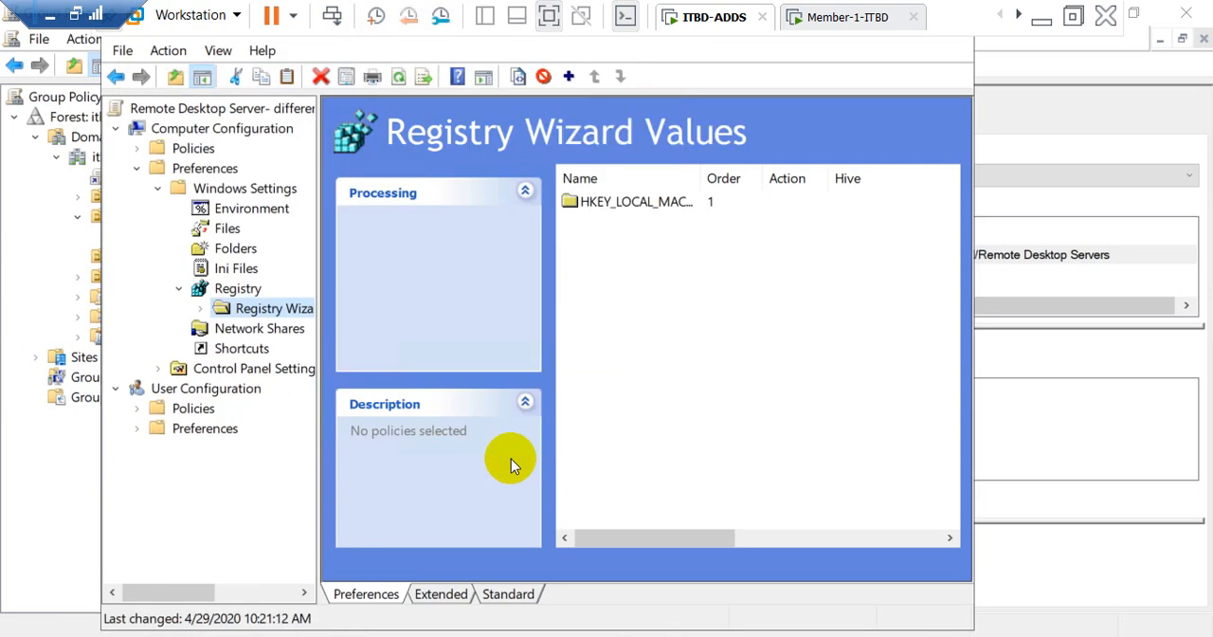
# Step: View the properties of the HKEY_LOCAL_MACHINE collection under Registry Wizard Values, then close them
pyautogui.click(647, 214)
pyautogui.rightClick(647, 213)
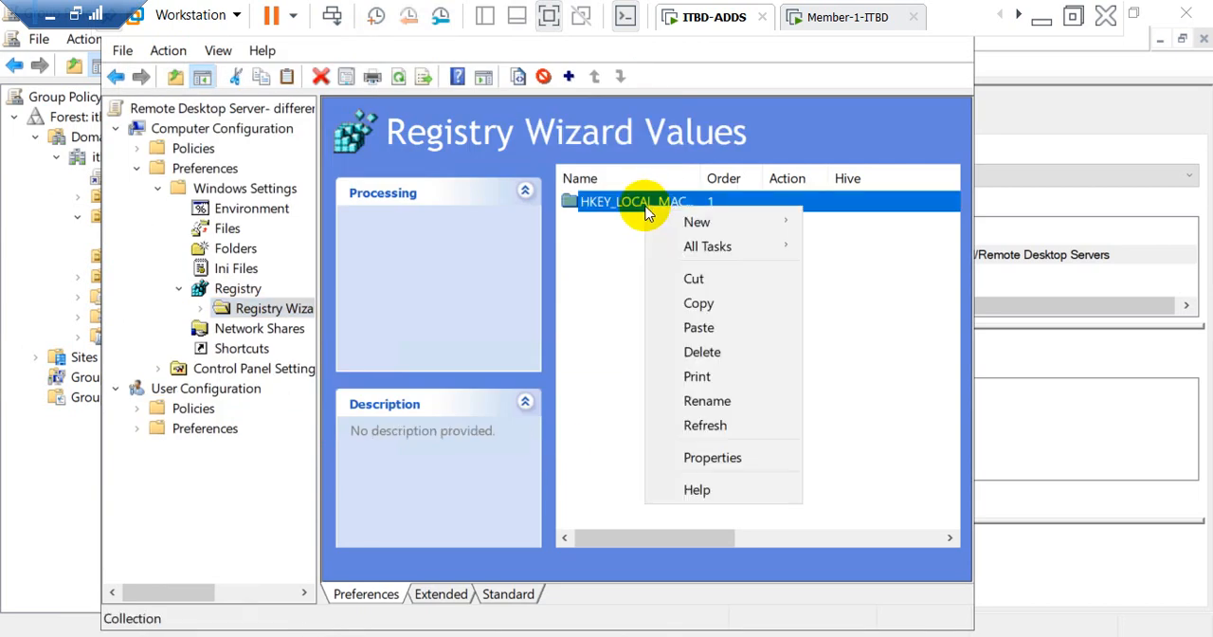
pyautogui.click(703, 460)
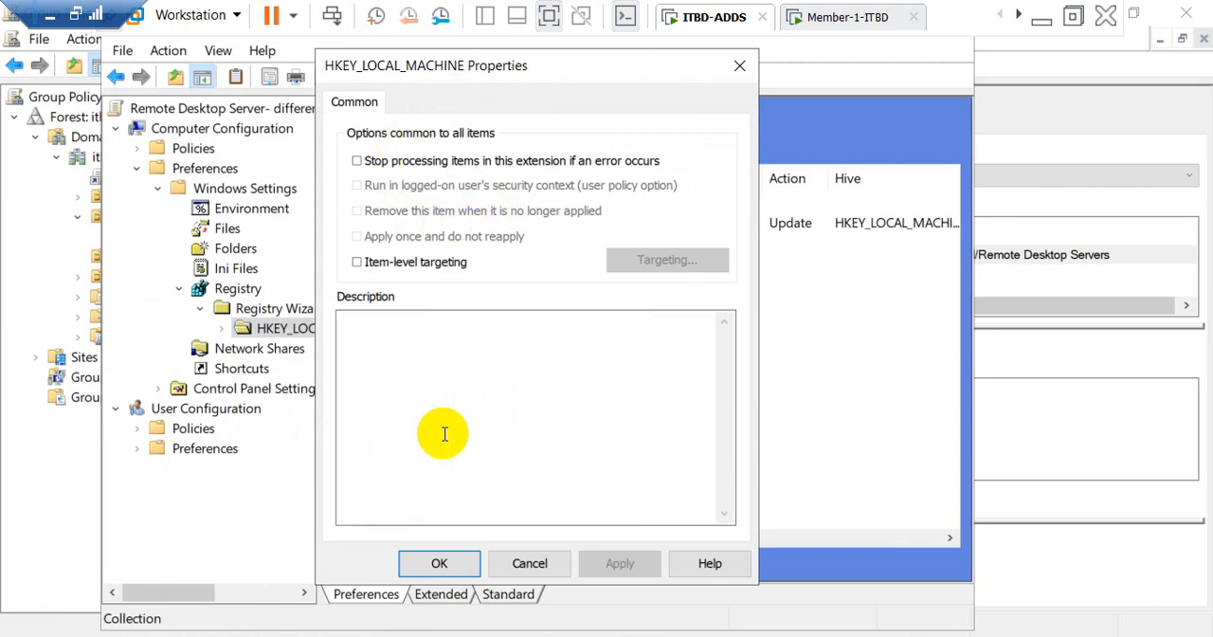
pyautogui.click(741, 66)
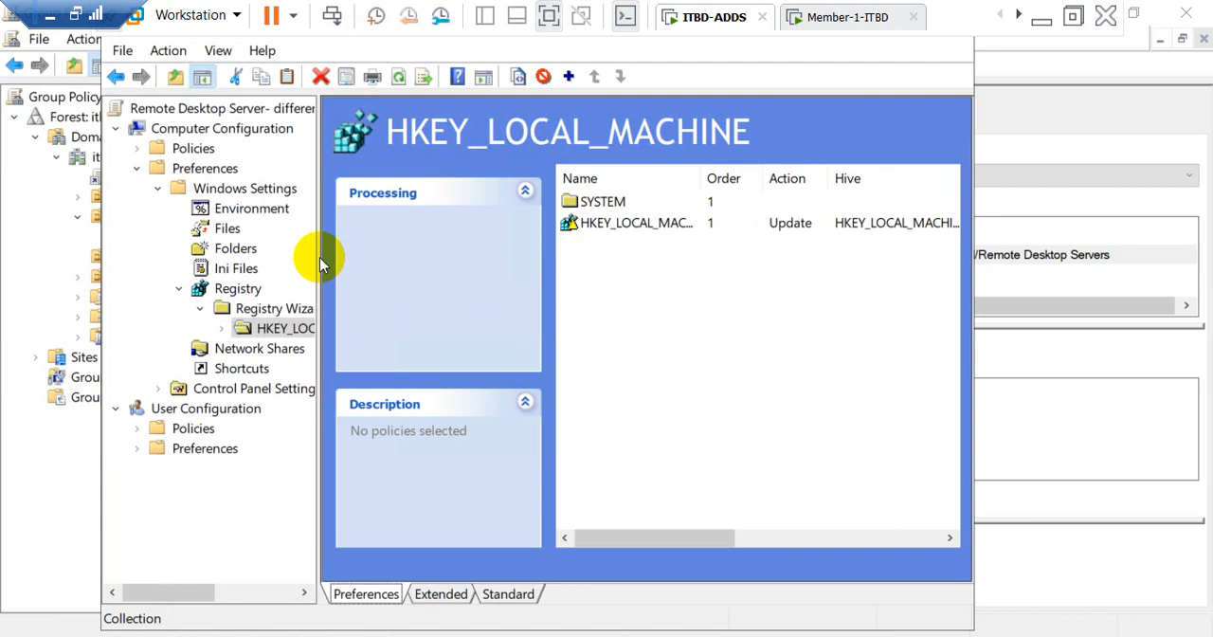
# Step: Widen the policy tree and expand HKEY_LOCAL_MACHINE through SYSTEM, CurrentControlSet, Control, Terminal Server and WinStations down to RDP-Tcp
pyautogui.moveTo(319, 256); pyautogui.dragTo(504, 258)
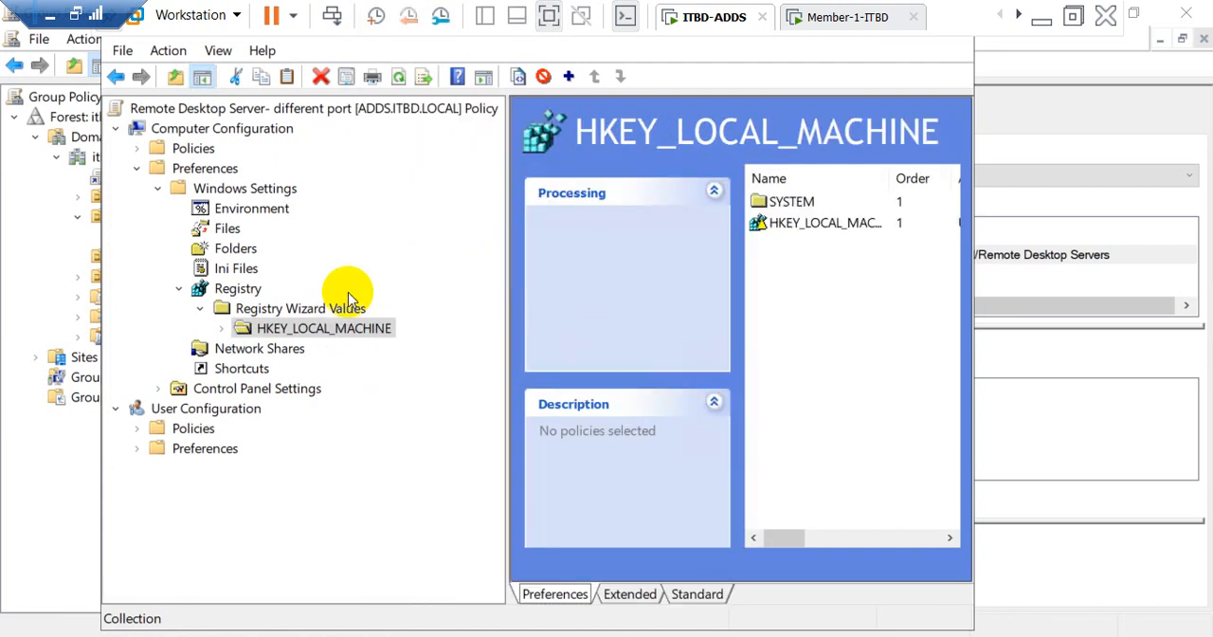
pyautogui.doubleClick(244, 328)
pyautogui.click(246, 347)
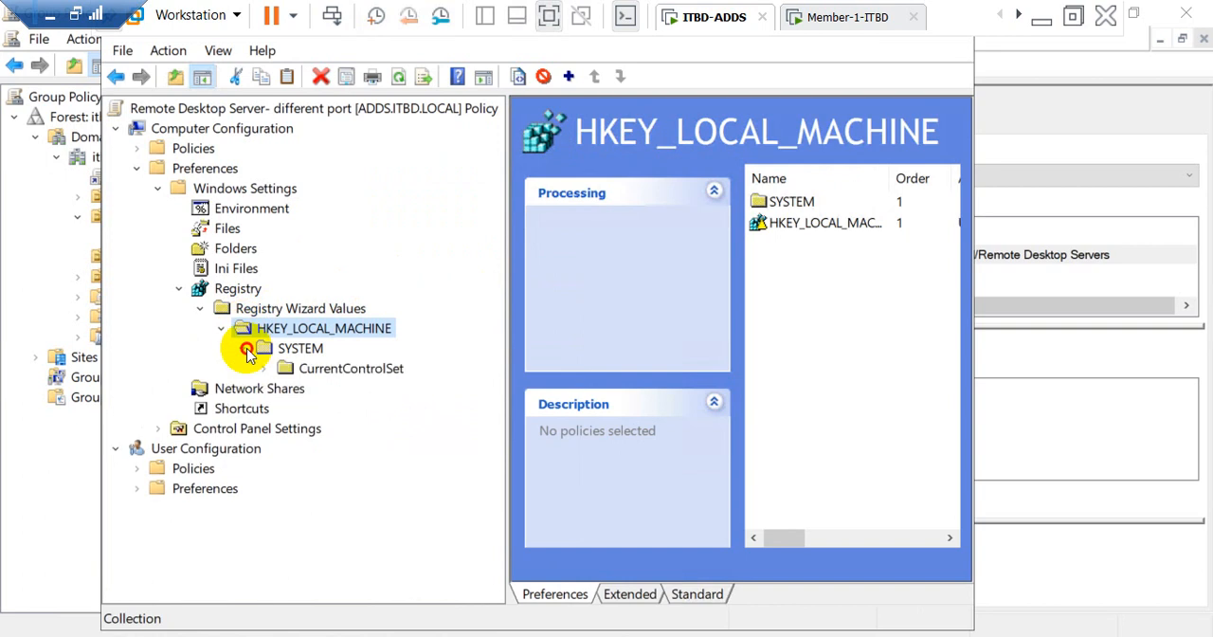
pyautogui.click(244, 349)
pyautogui.click(245, 349)
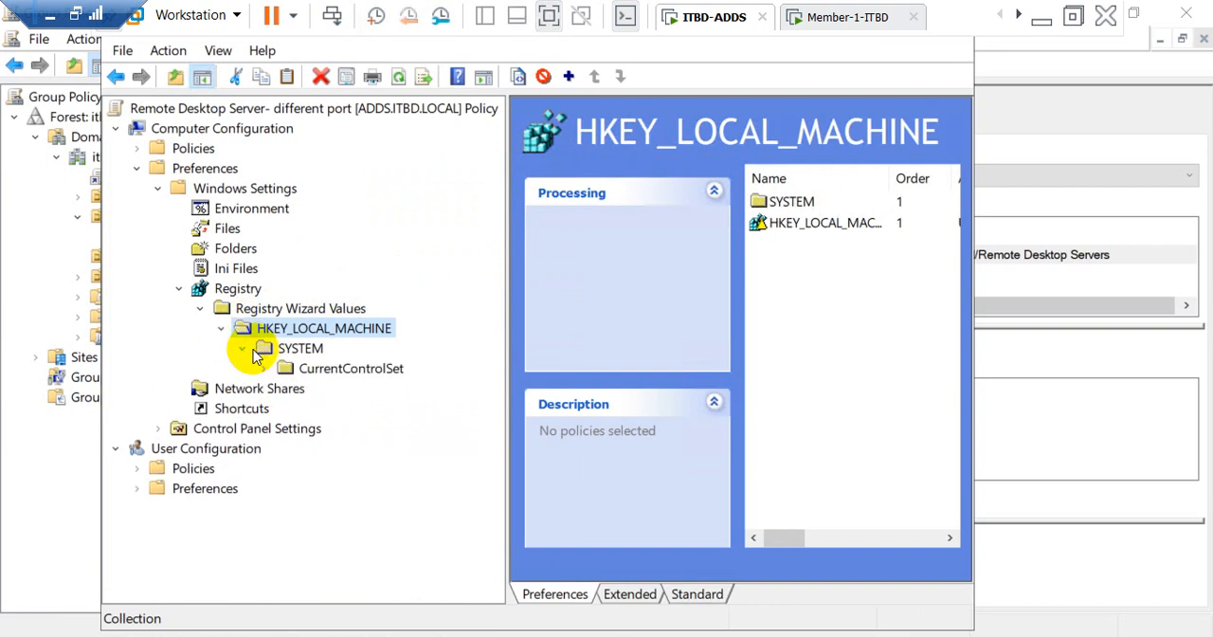
pyautogui.click(265, 369)
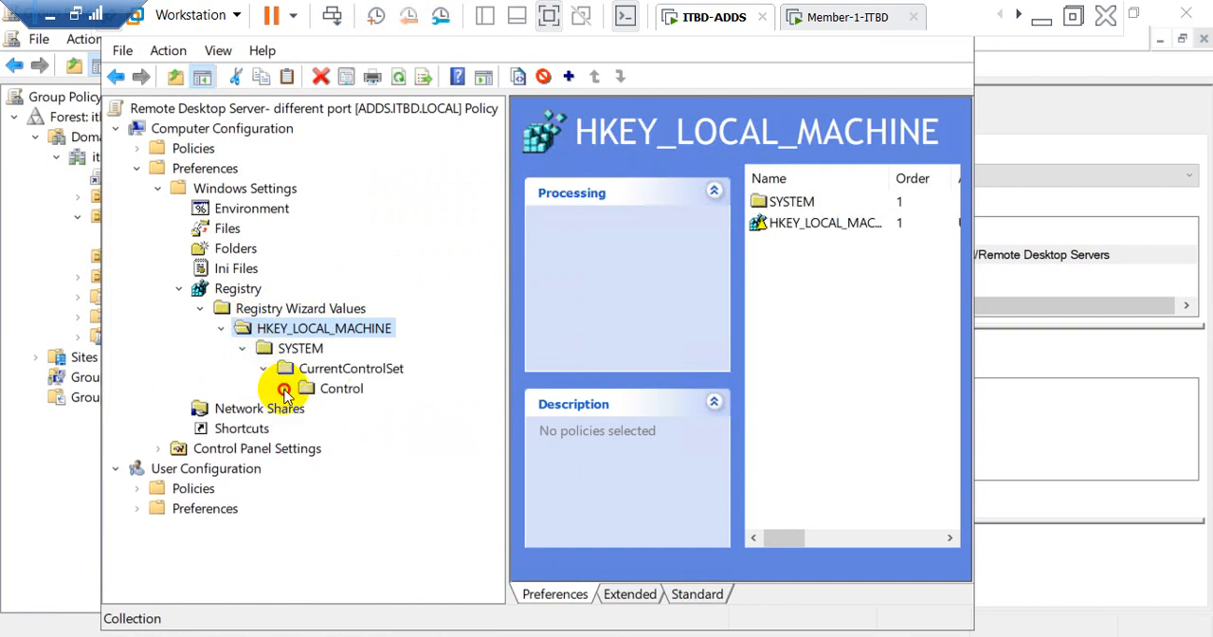
pyautogui.click(285, 389)
pyautogui.click(305, 410)
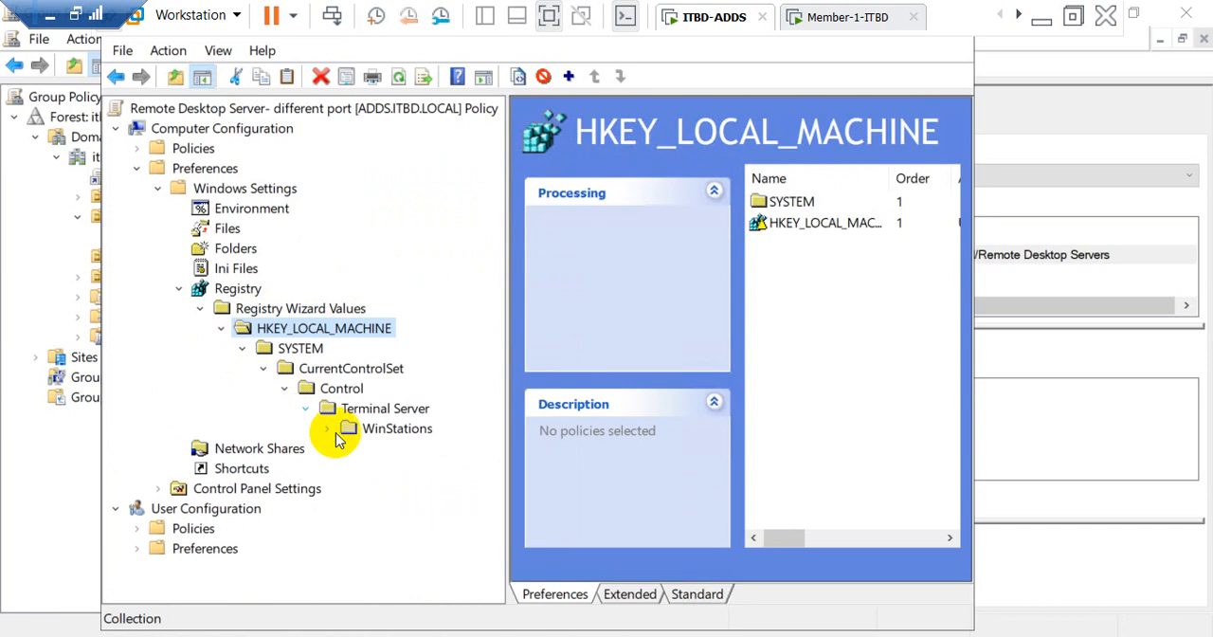
pyautogui.click(327, 429)
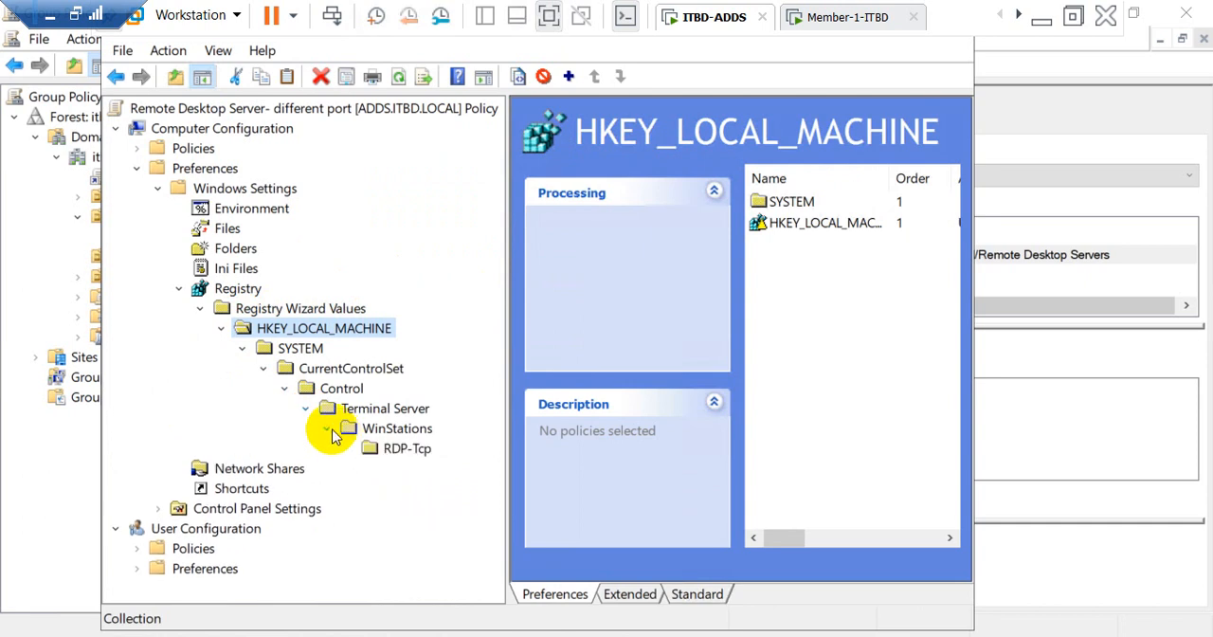
# Step: Set the PortNumber registry item under RDP-Tcp to decimal 6666, apply it, and close the policy editor
pyautogui.click(399, 453)
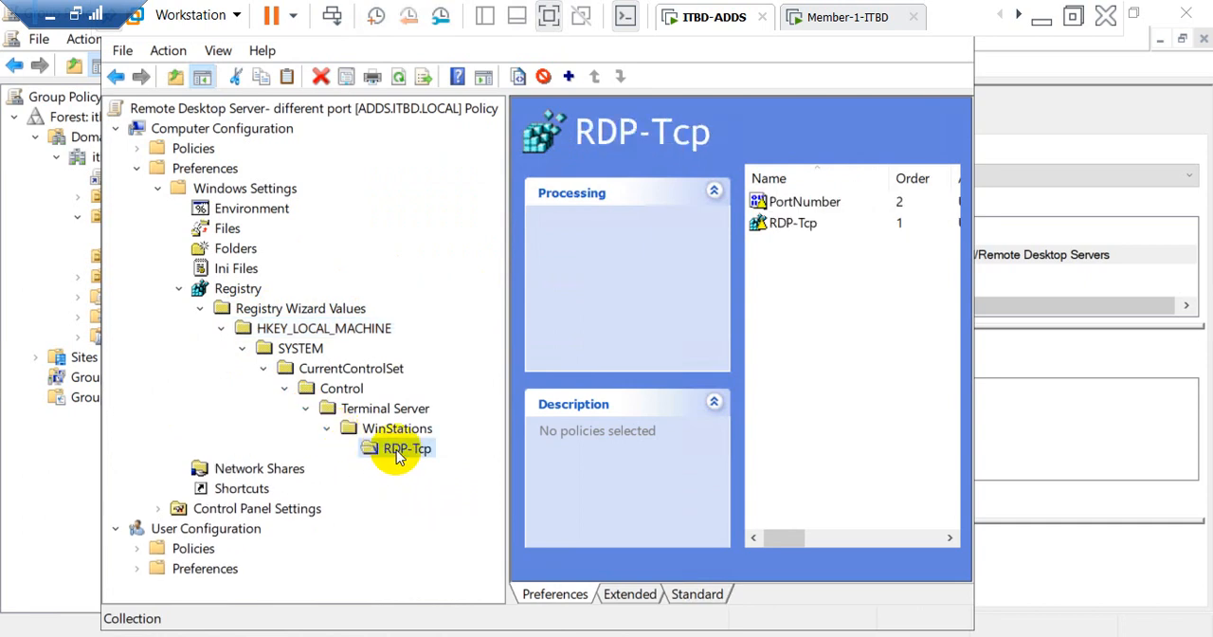
pyautogui.doubleClick(811, 212)
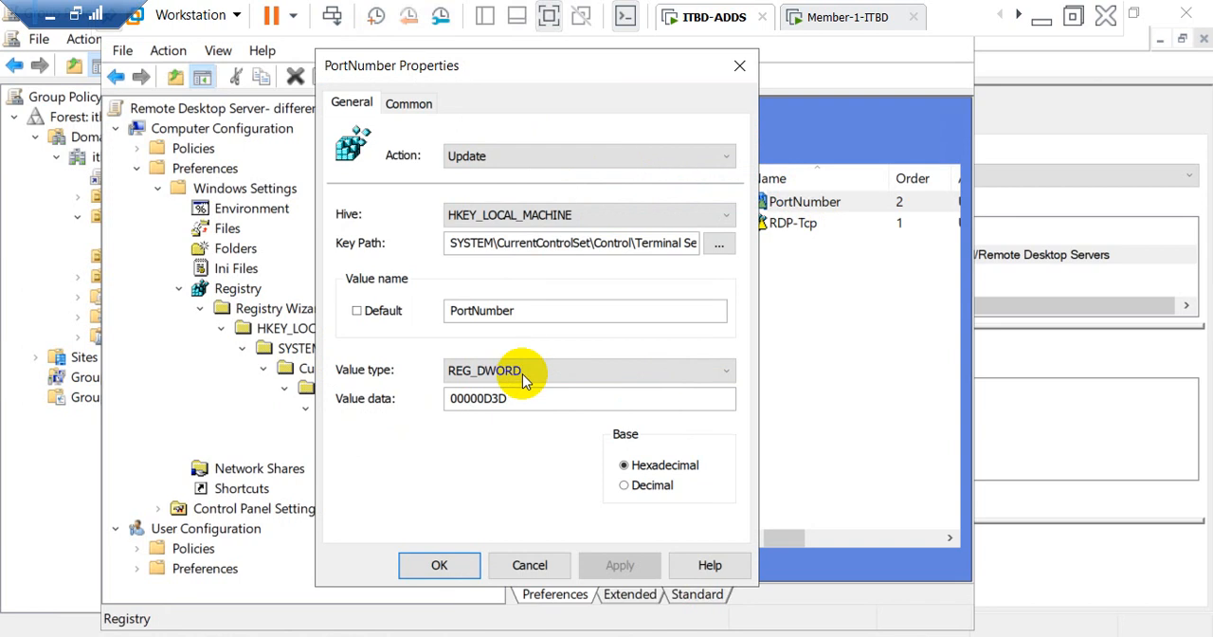
pyautogui.moveTo(521, 399); pyautogui.dragTo(391, 402)
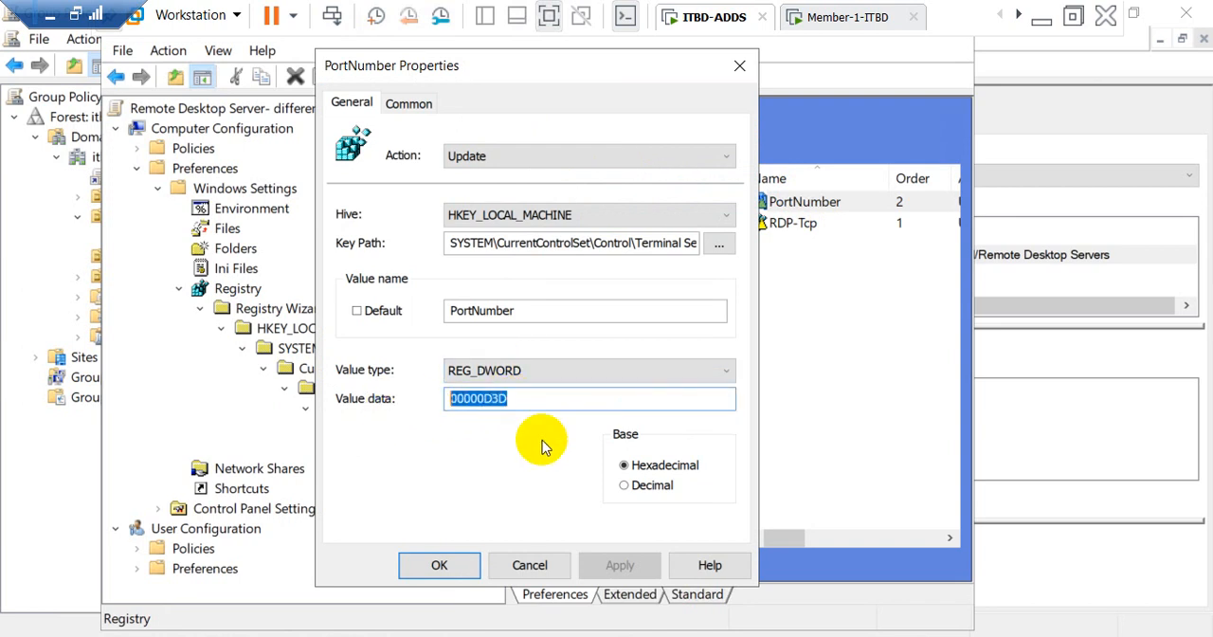
pyautogui.click(625, 486)
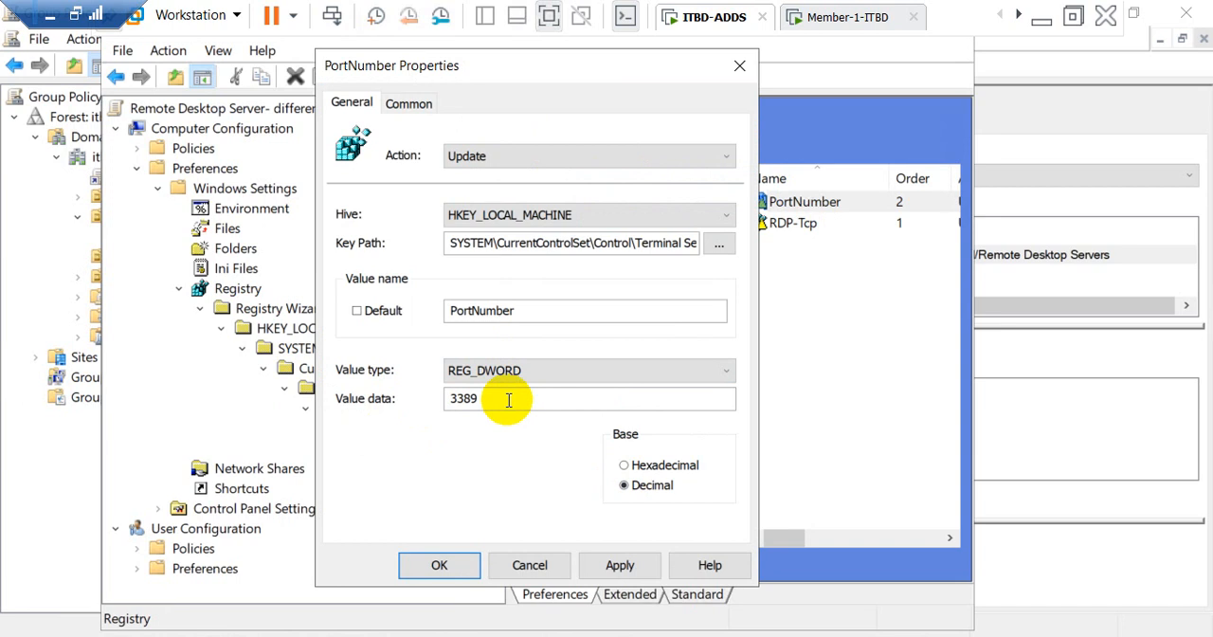
pyautogui.moveTo(503, 398); pyautogui.dragTo(385, 382)
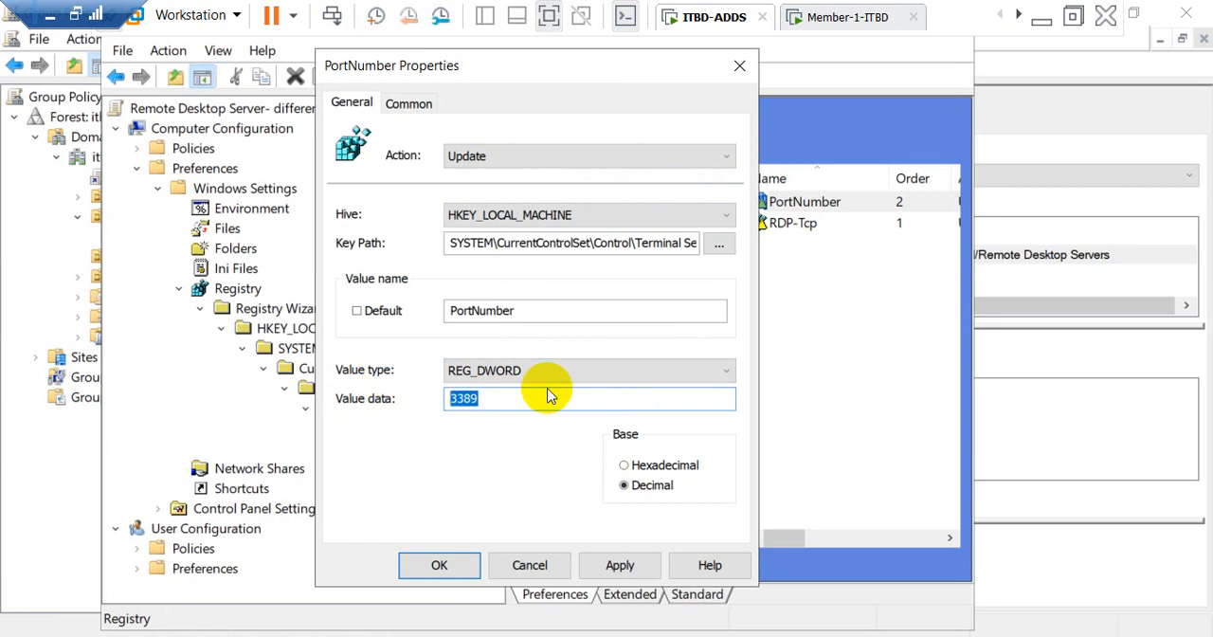
pyautogui.write('6666')
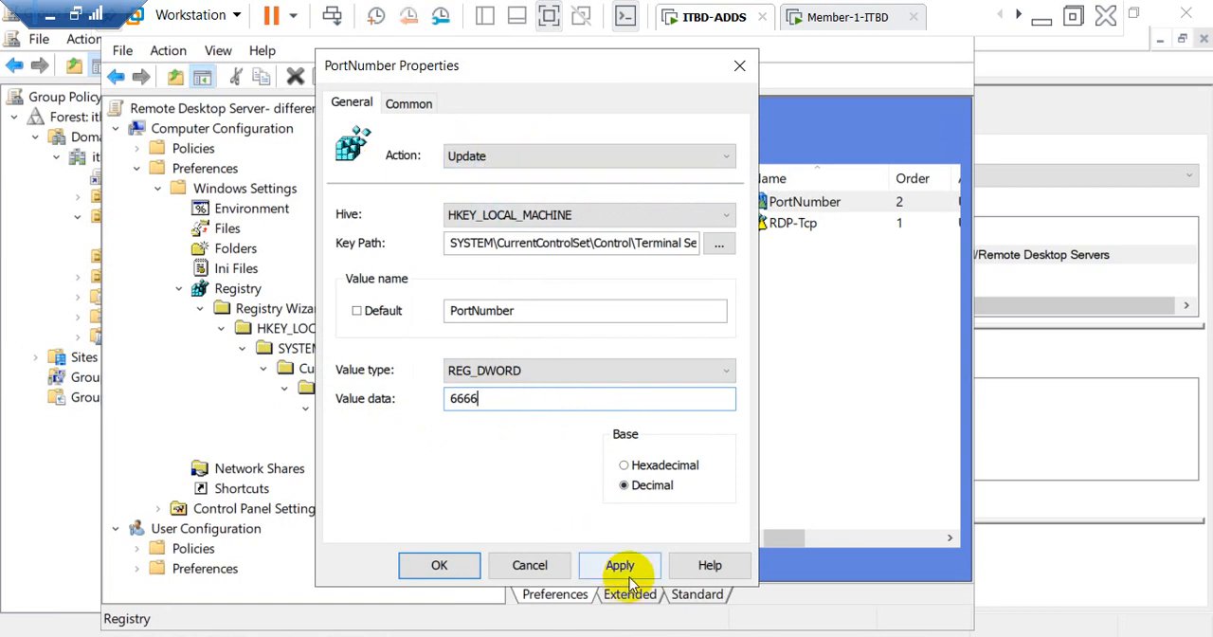
pyautogui.click(622, 565)
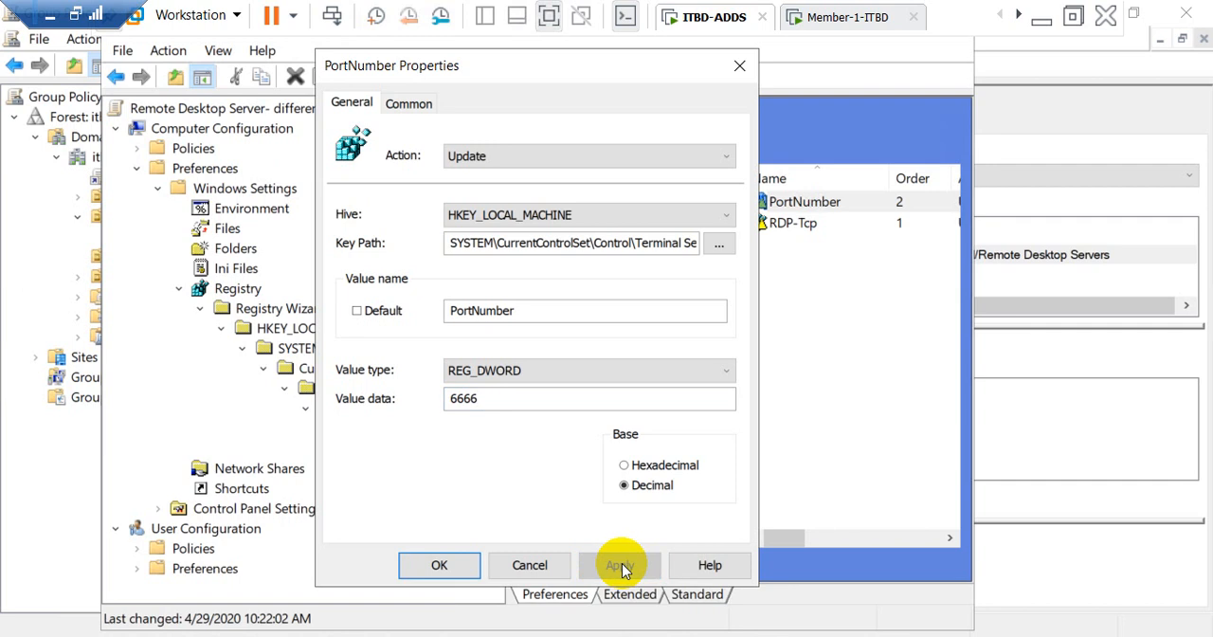
pyautogui.click(439, 565)
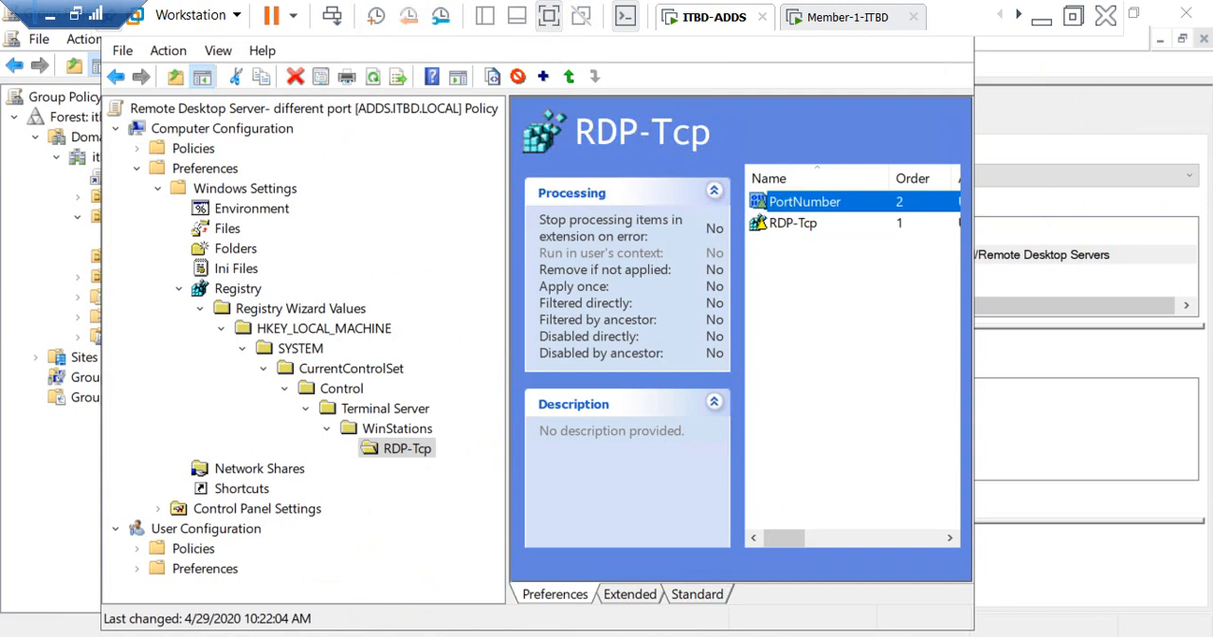
pyautogui.click(422, 635)
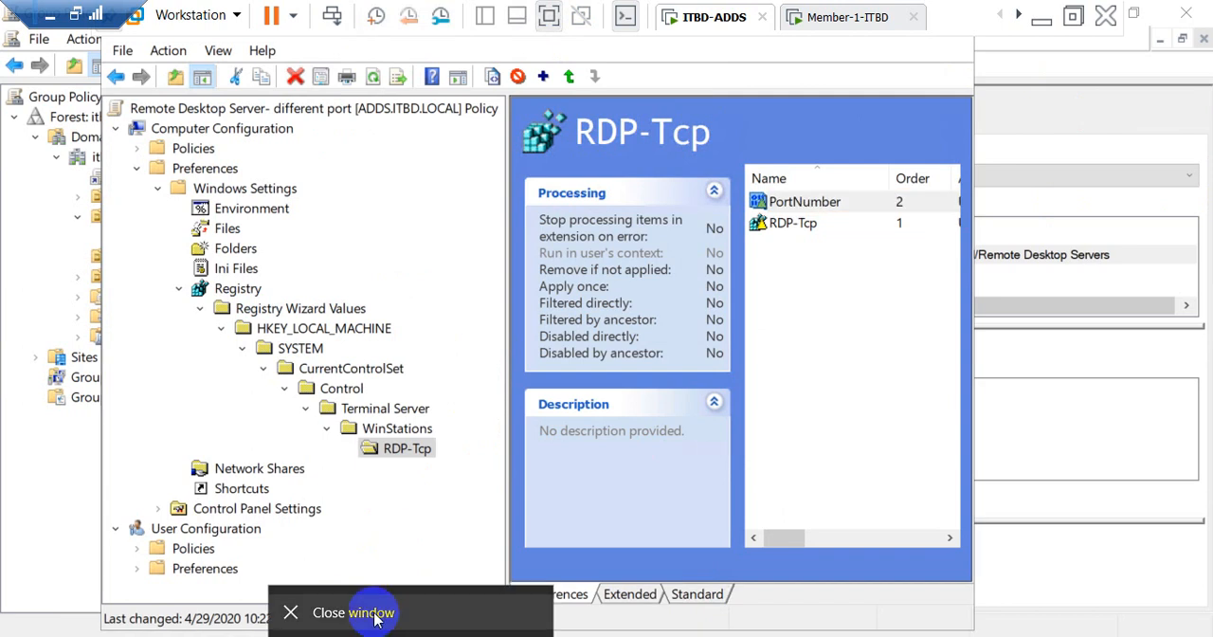
pyautogui.click(379, 614)
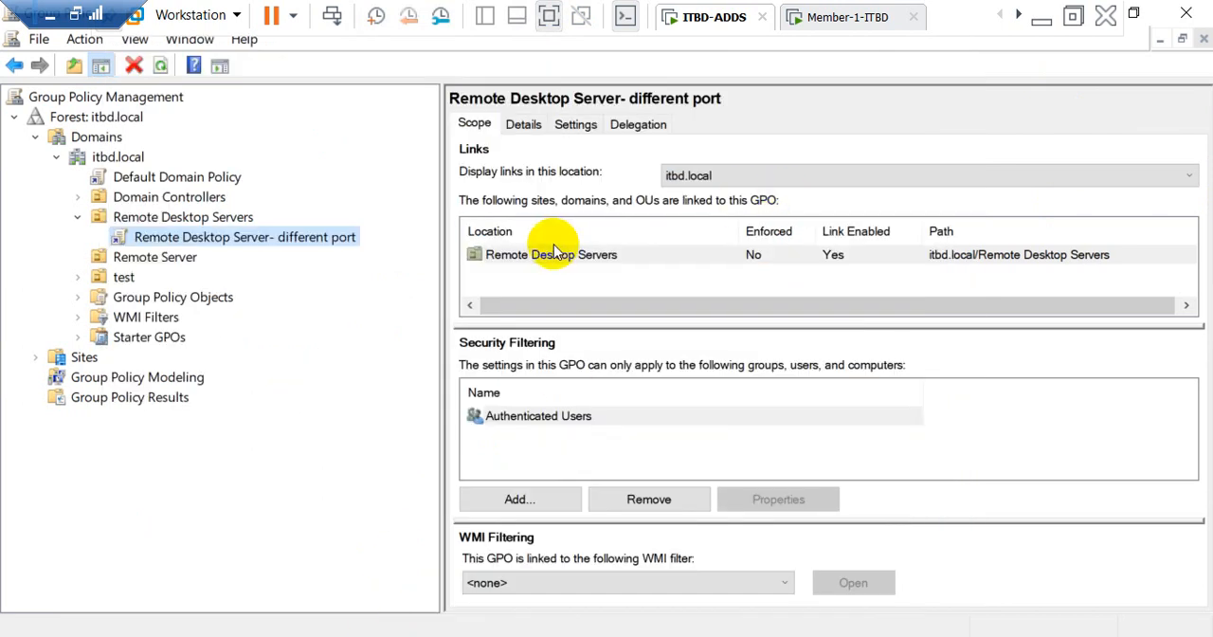
# Step: Run gpupdate /force three times on the ITBD-ADDS domain controller
pyautogui.press('super+r')
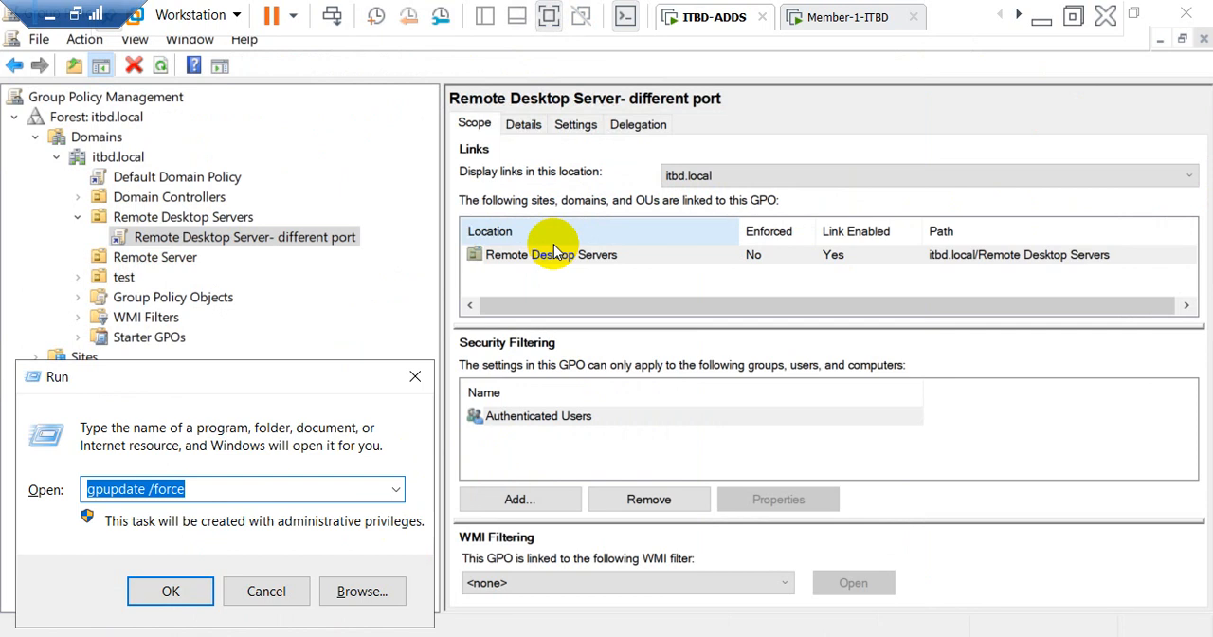
pyautogui.press('Return')
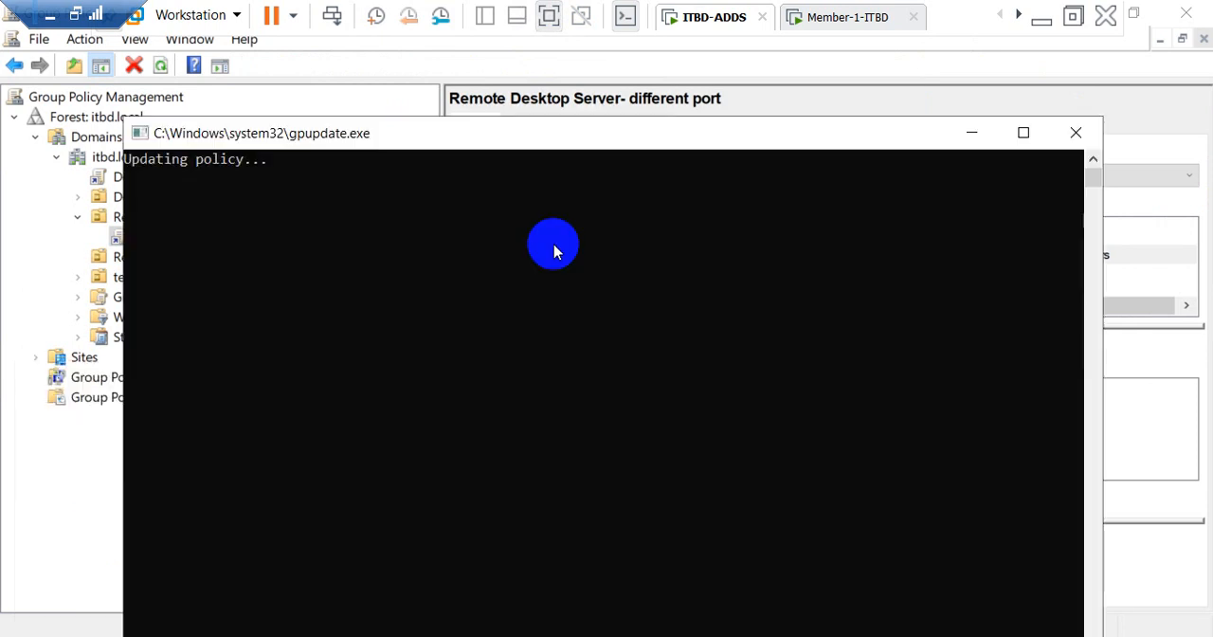
pyautogui.press('super+r')
pyautogui.press('Return')
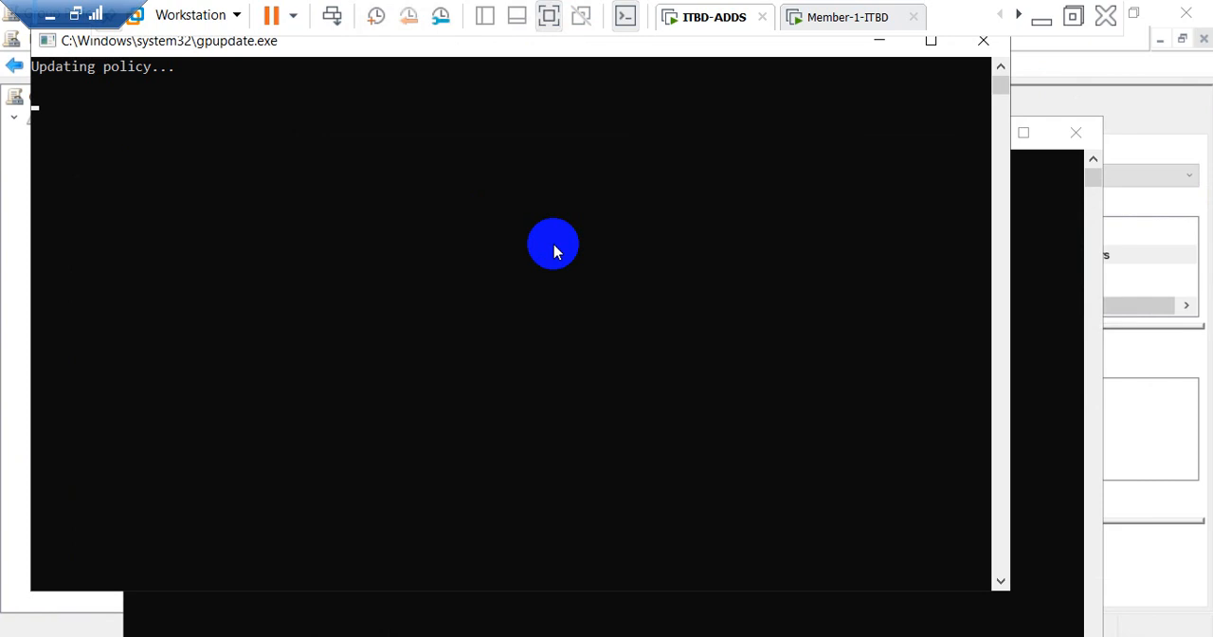
pyautogui.press('super+r')
pyautogui.press('Return')
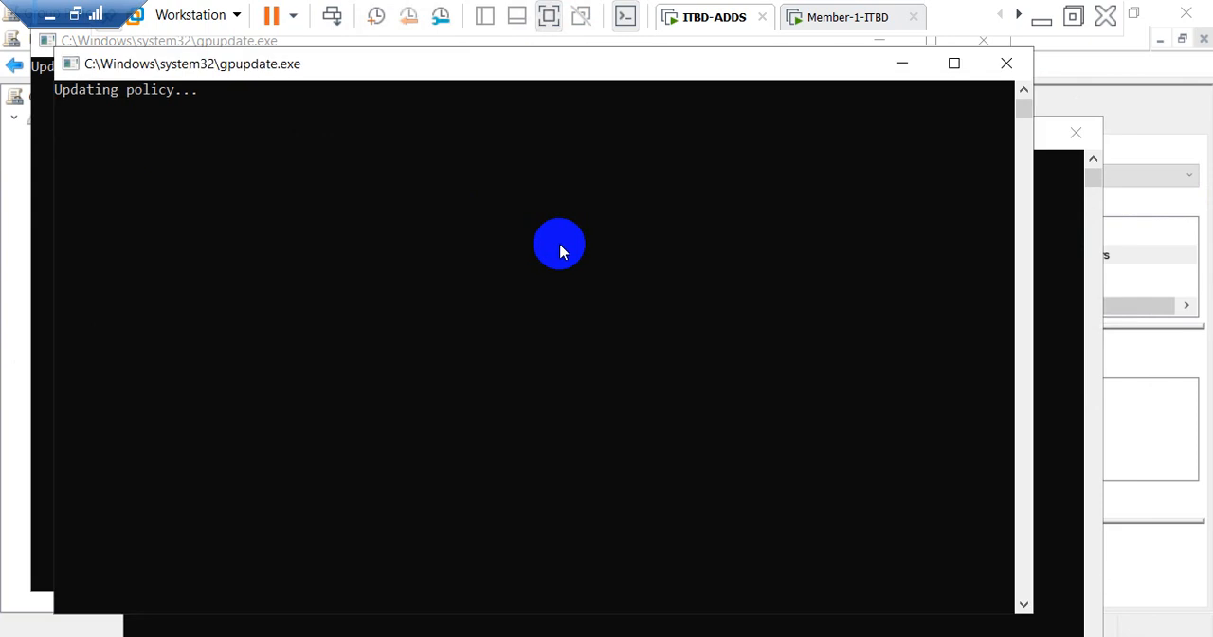
# Step: Switch to the Member-1-ITBD virtual machine and run gpupdate /force there
pyautogui.click(846, 19)
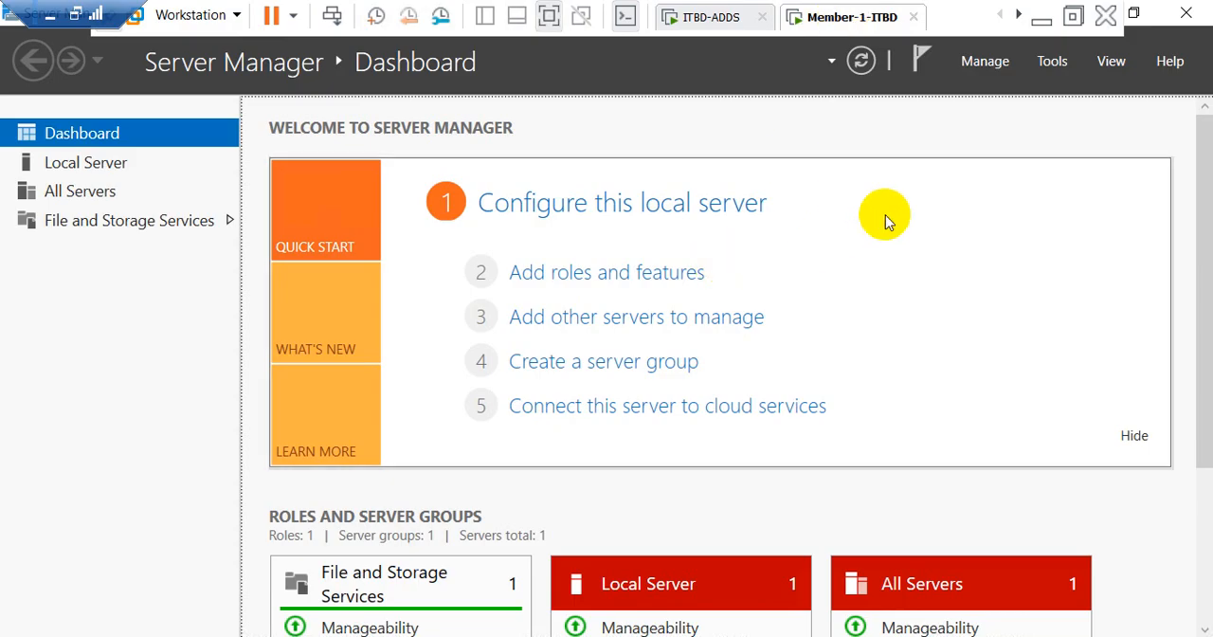
pyautogui.press('super+r')
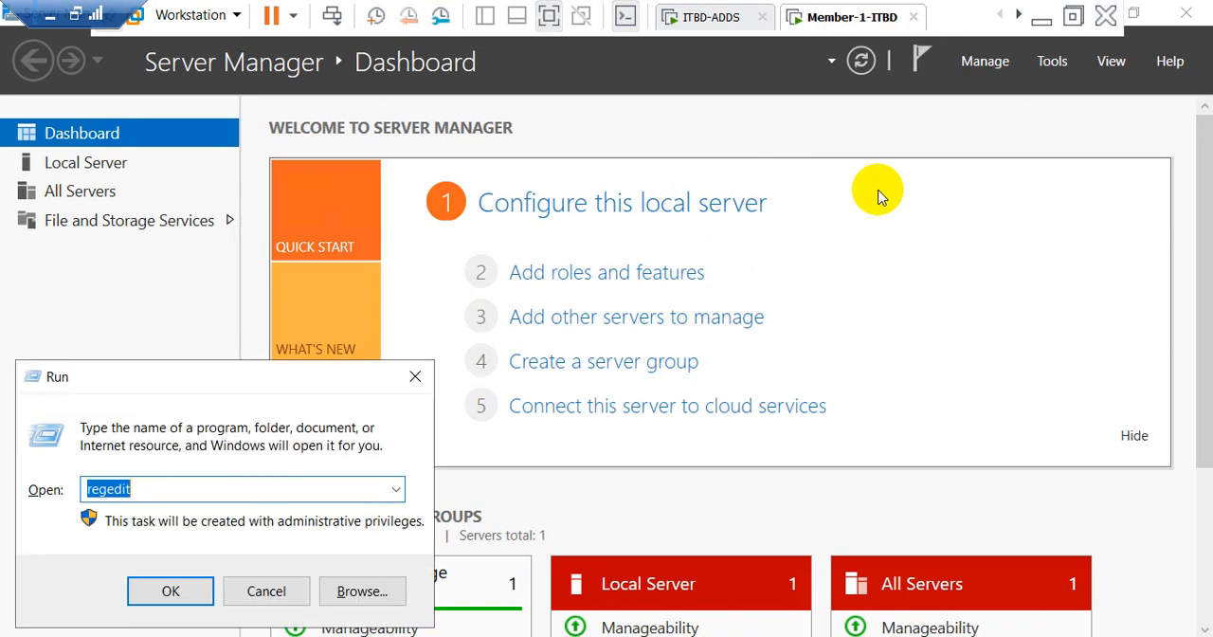
pyautogui.press('Down')
pyautogui.press('Down')
pyautogui.write('g')
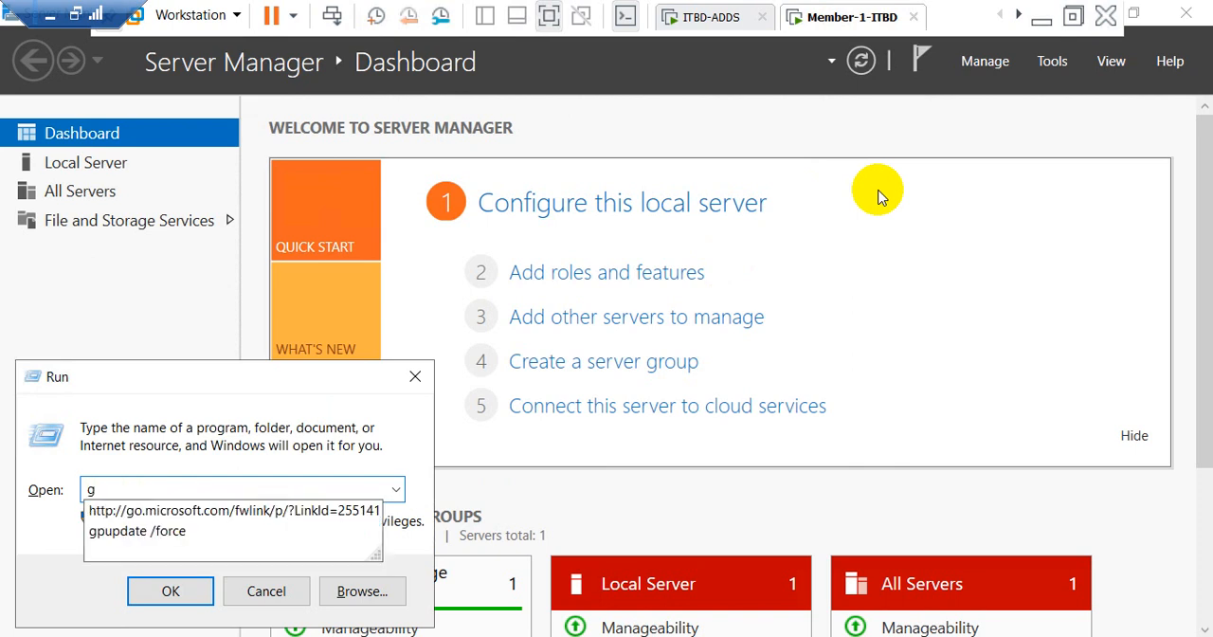
pyautogui.press('Down')
pyautogui.press('Down')
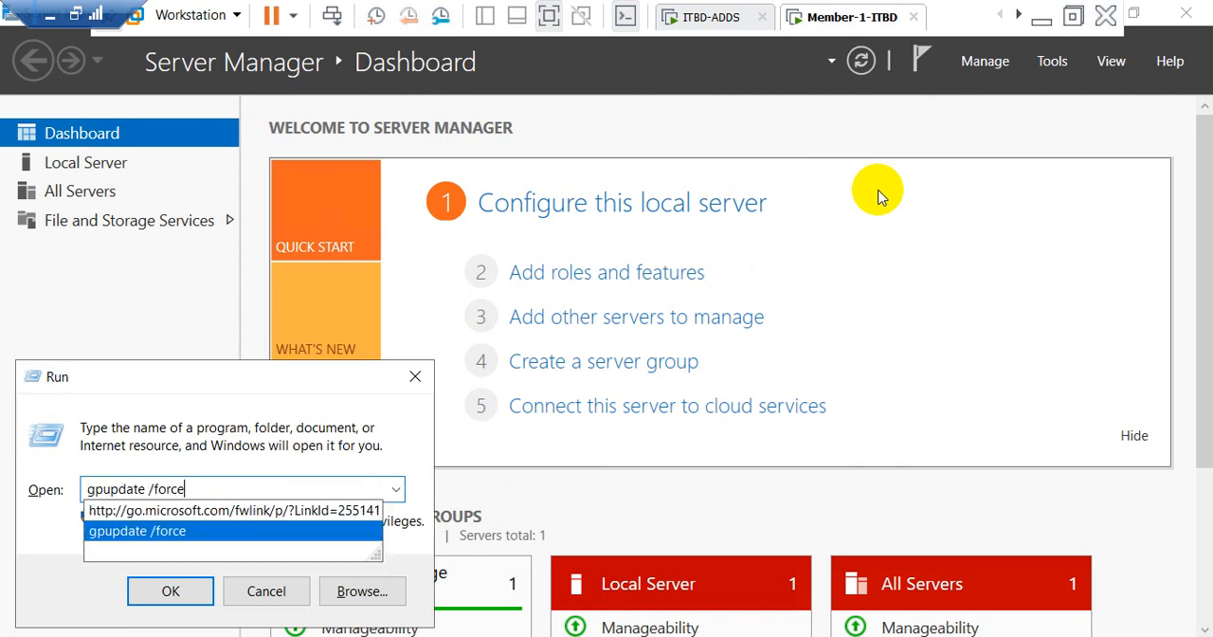
pyautogui.press('Return')
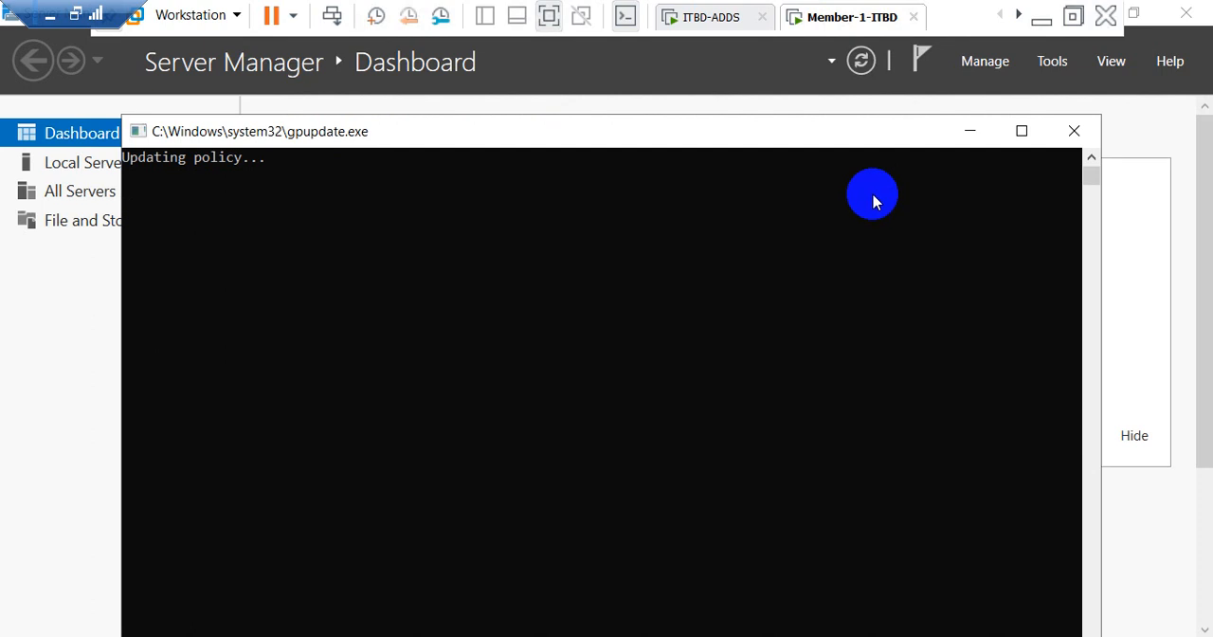
# Step: Check briefly on ITBD-ADDS, return to Member-1-ITBD, and run gpupdate /force a second time
pyautogui.click(703, 17)
pyautogui.click(798, 19)
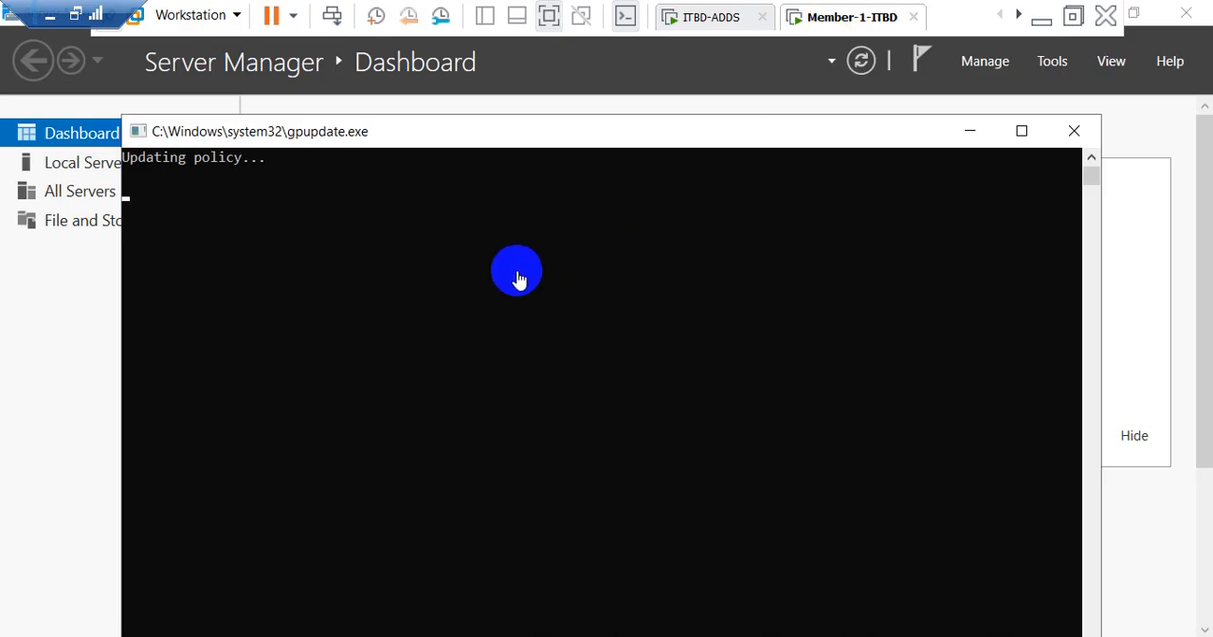
pyautogui.press('super+r')
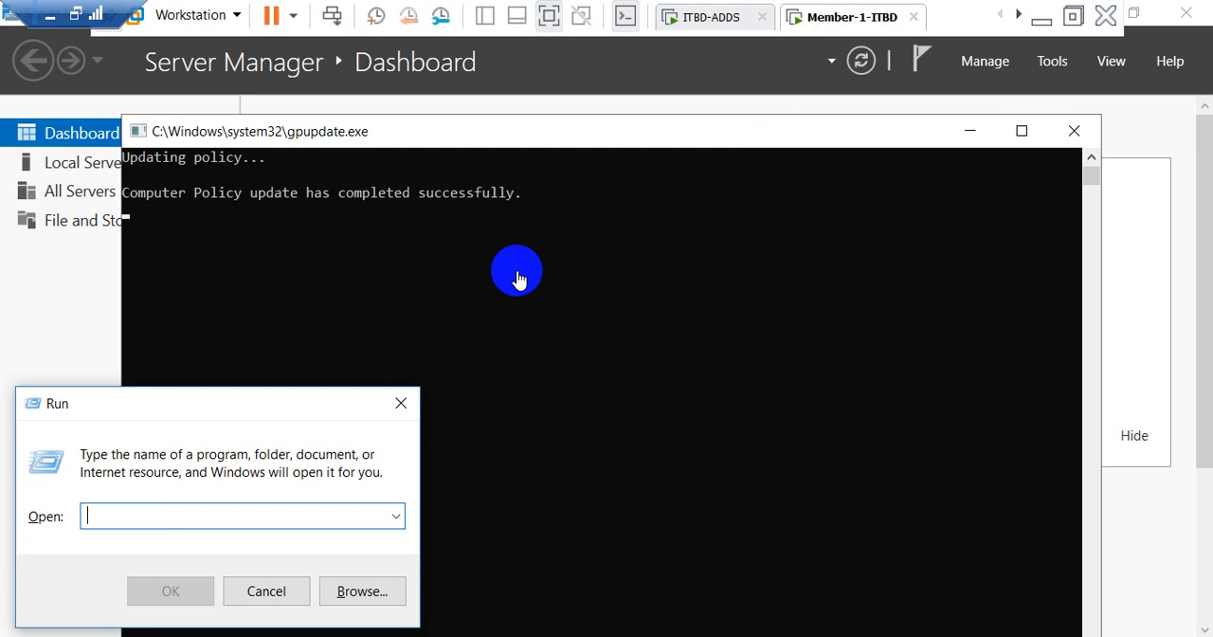
pyautogui.write('gp')
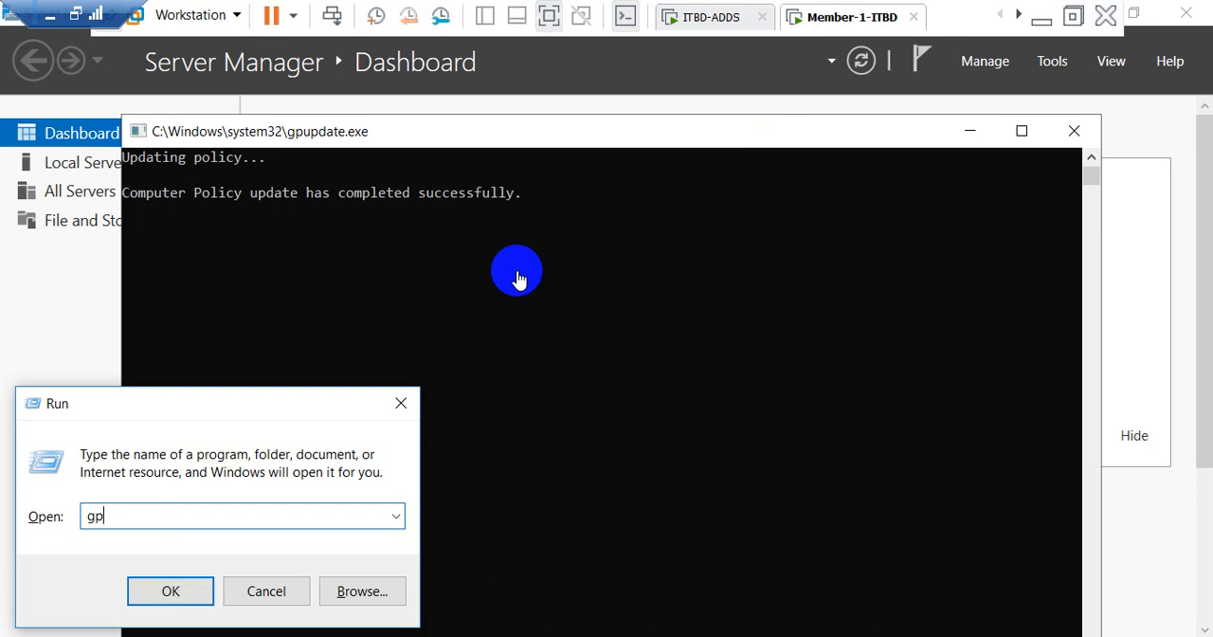
pyautogui.write('update /force')
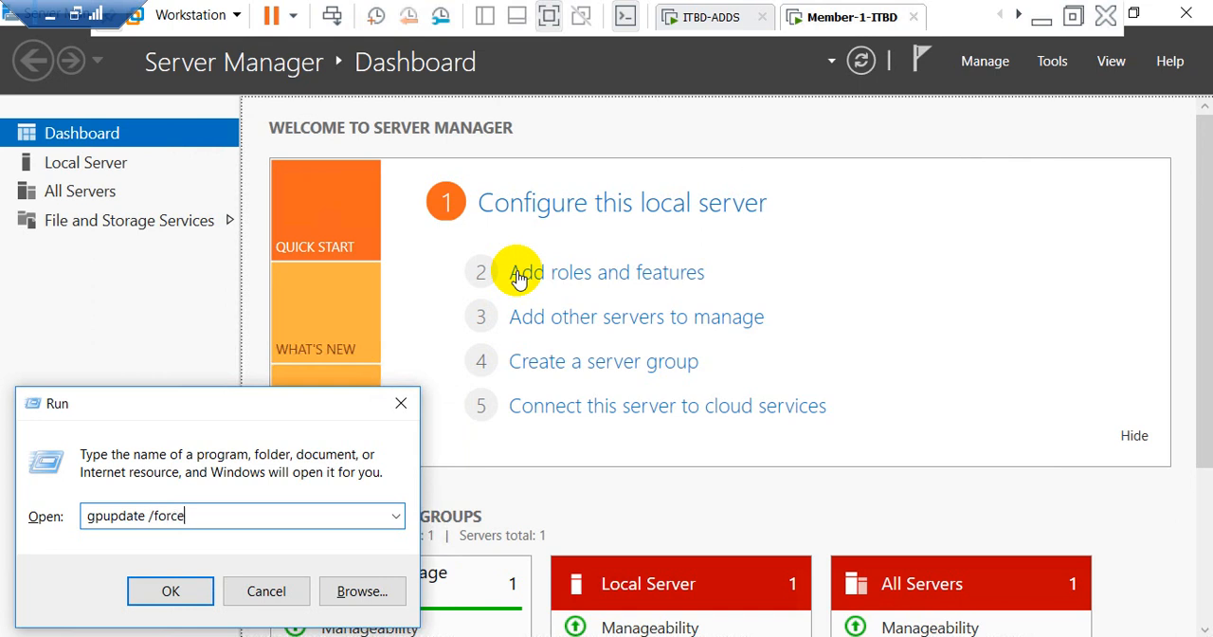
pyautogui.press('Return')
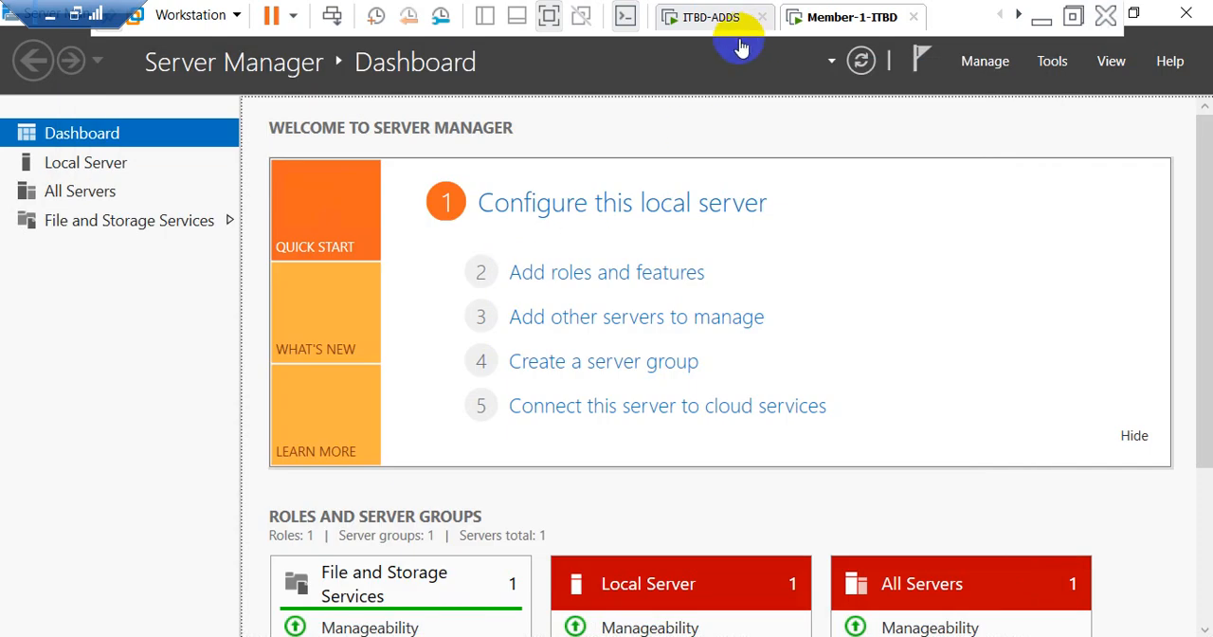
# Step: Close Server Manager and restart Member-1-ITBD with the reason Other (Unplanned)
pyautogui.click(1187, 17)
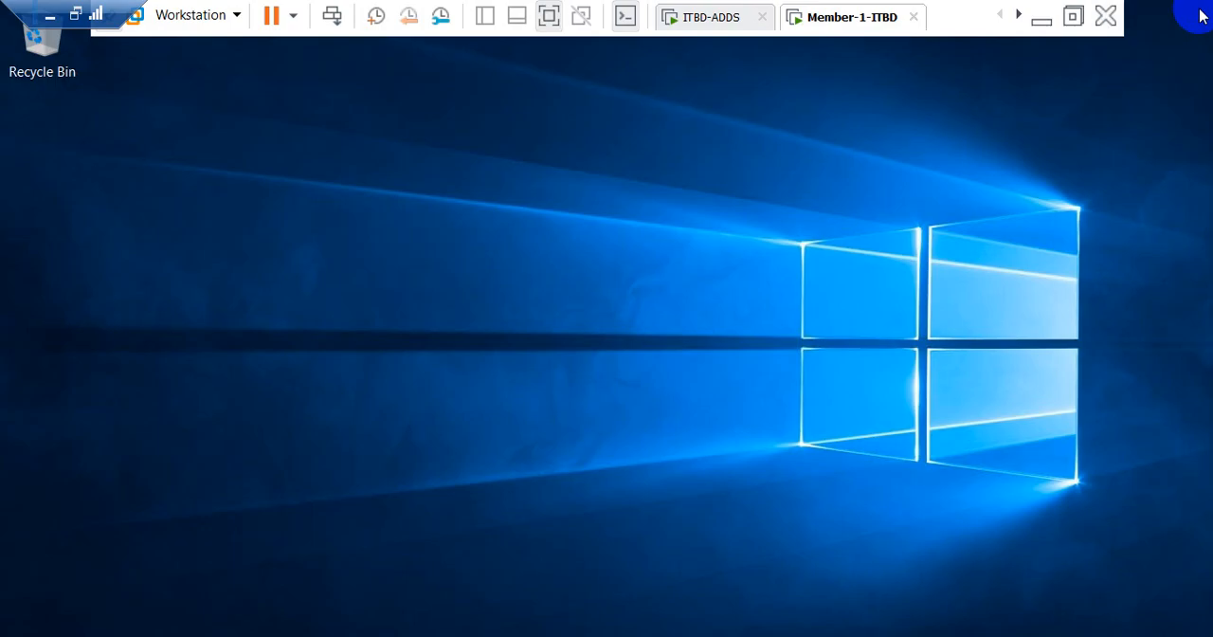
pyautogui.press('super')
pyautogui.click(27, 606)
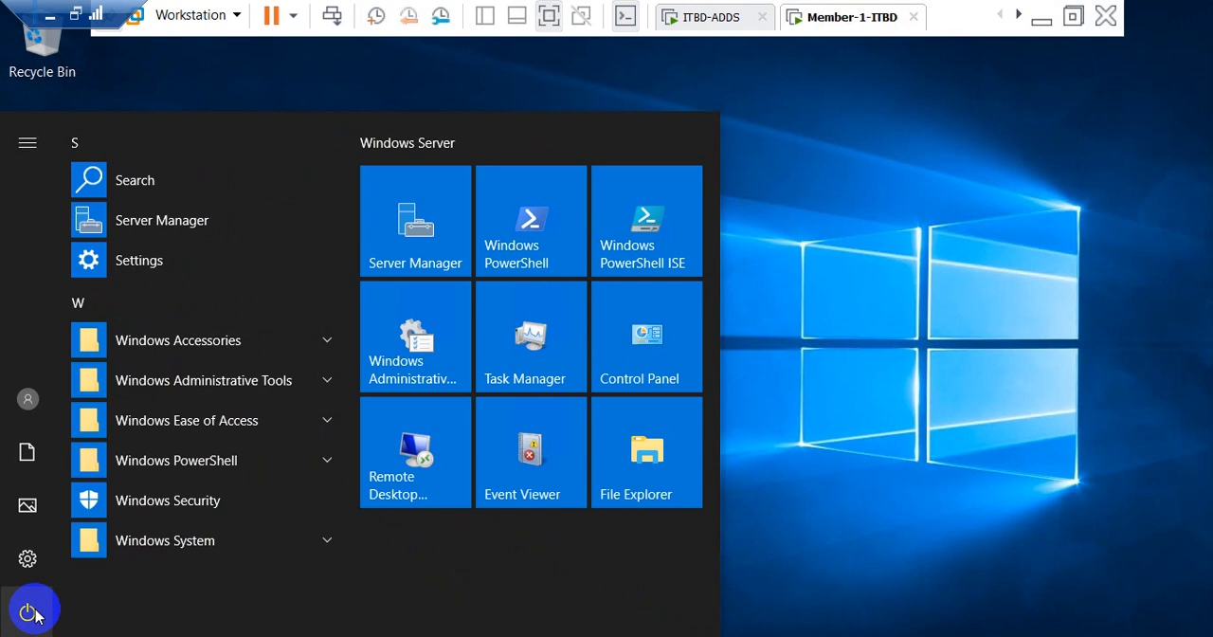
pyautogui.click(38, 552)
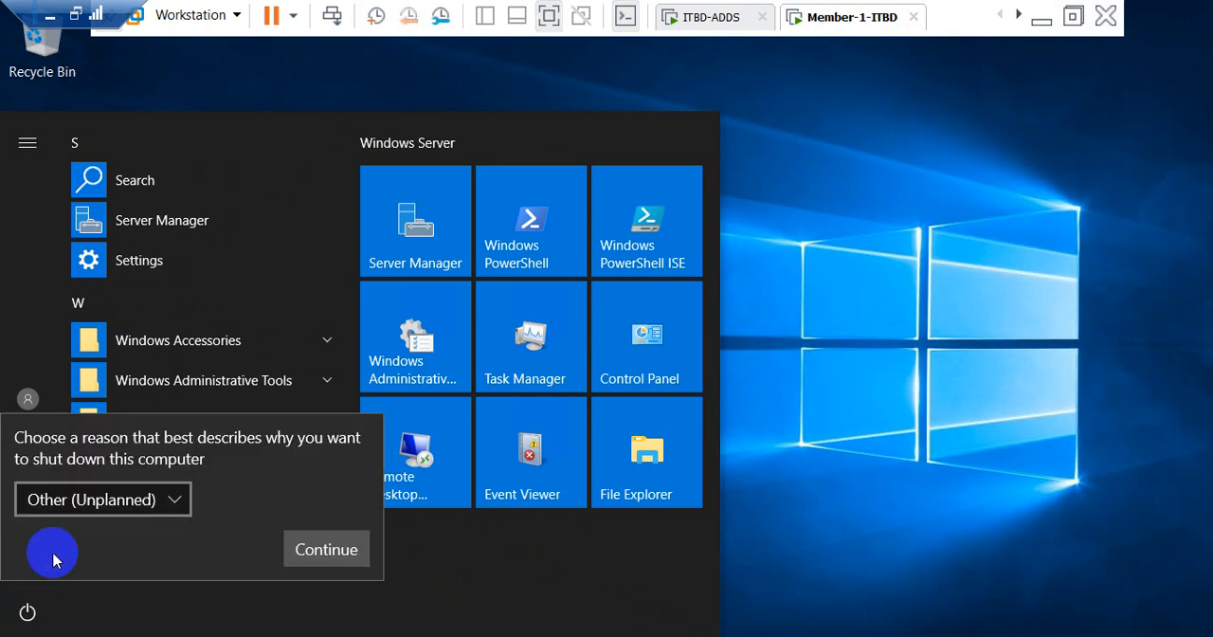
pyautogui.click(316, 549)
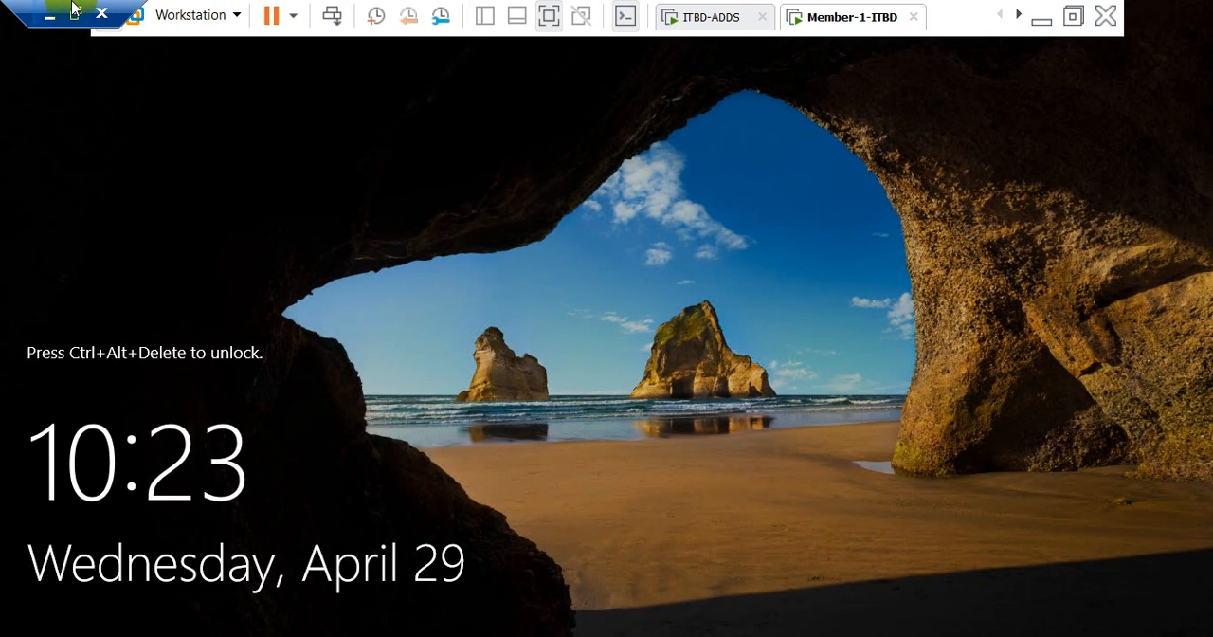
# Step: Unlock Member-1-ITBD and sign in to the domain administrator account by entering the account password
pyautogui.click(331, 15)
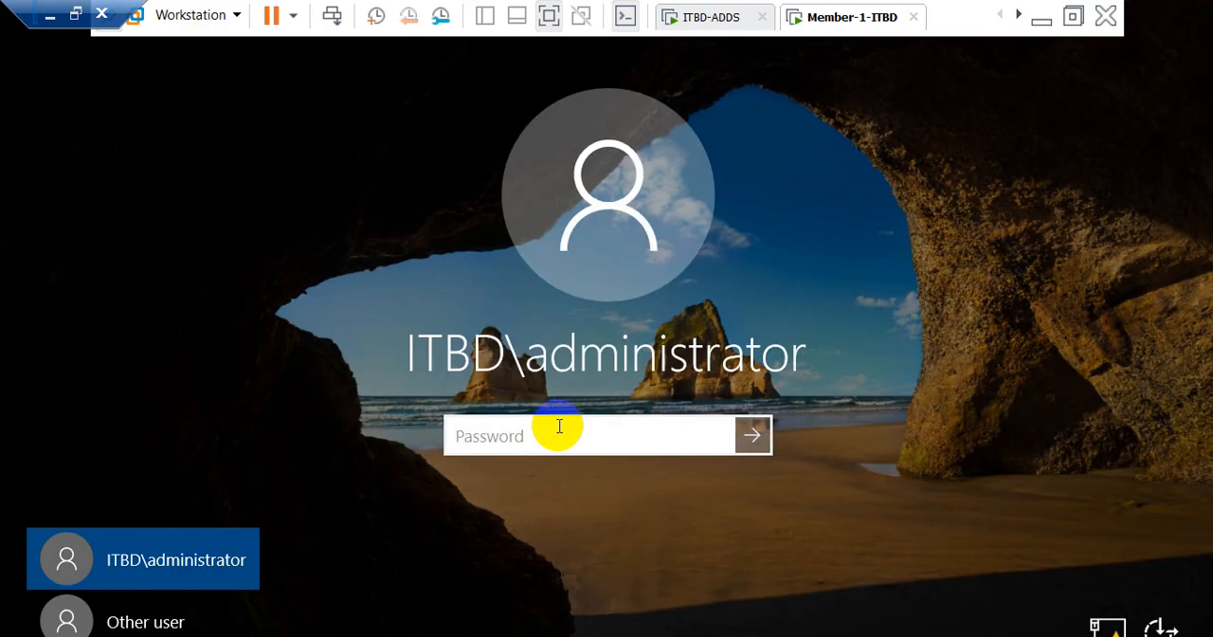
pyautogui.write('•')
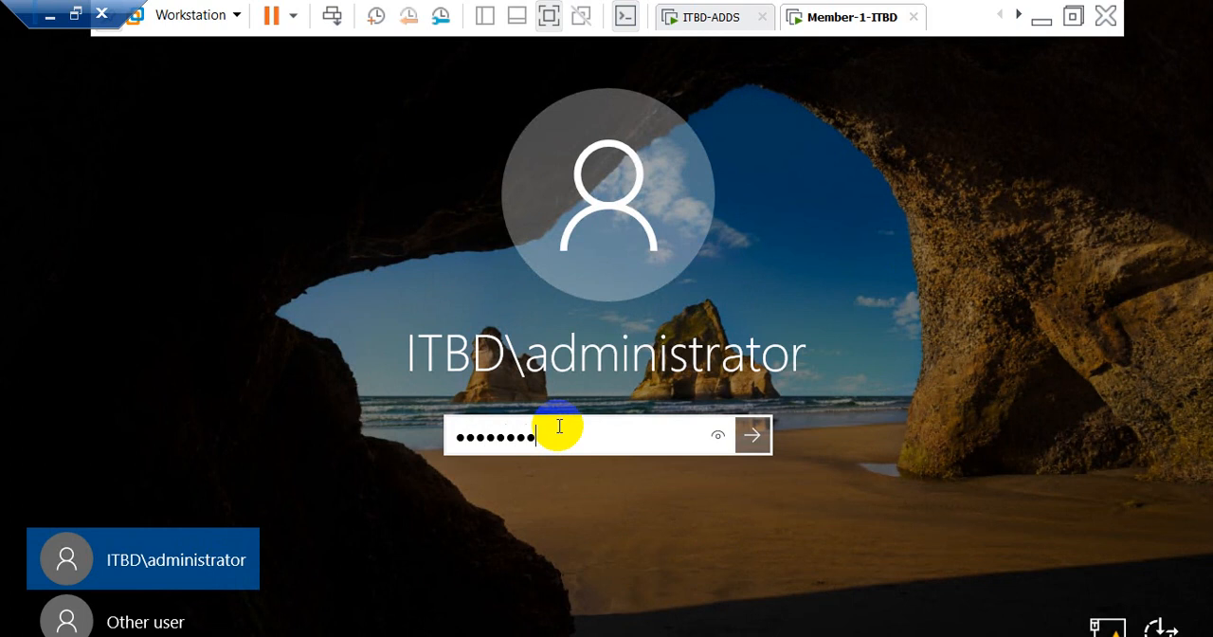
pyautogui.write('•••••••••')
pyautogui.press('Return')
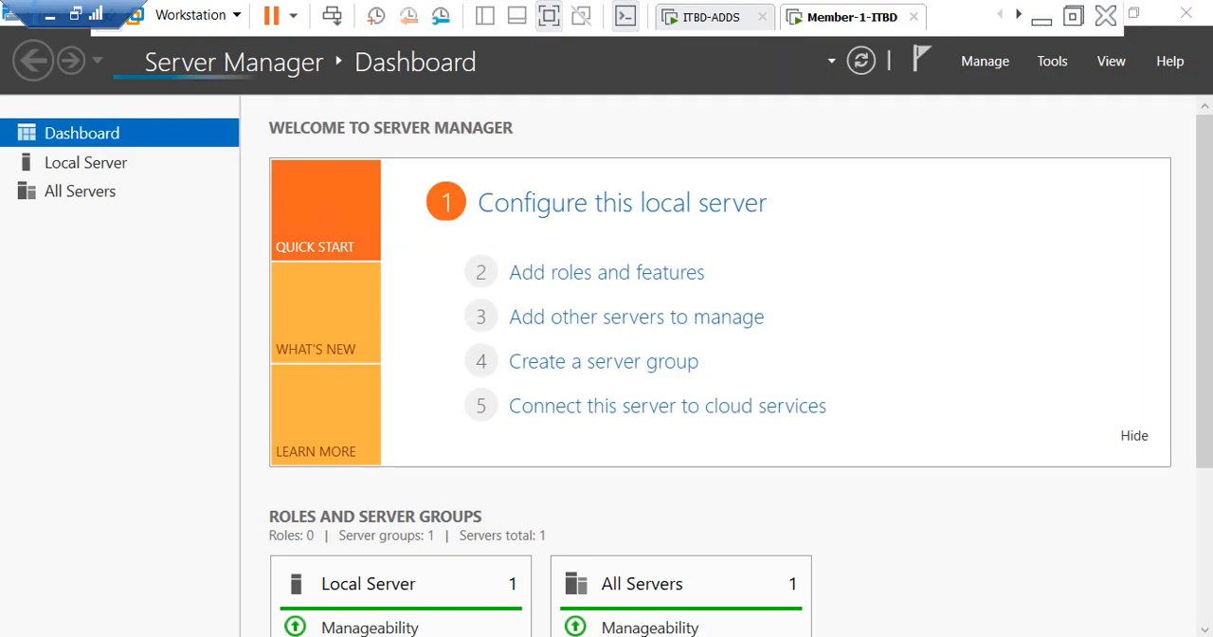
# Step: Restart Member-1-ITBD once more with the reason Other (Unplanned), and unlock the screen for signing in
pyautogui.click(21, 635)
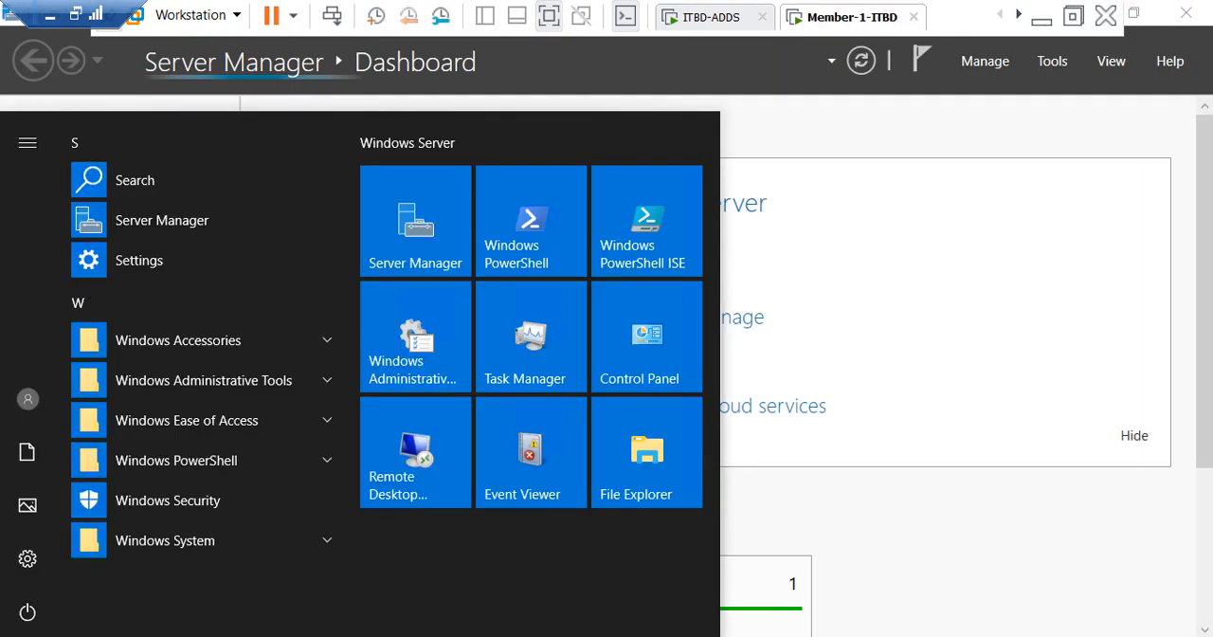
pyautogui.click(28, 612)
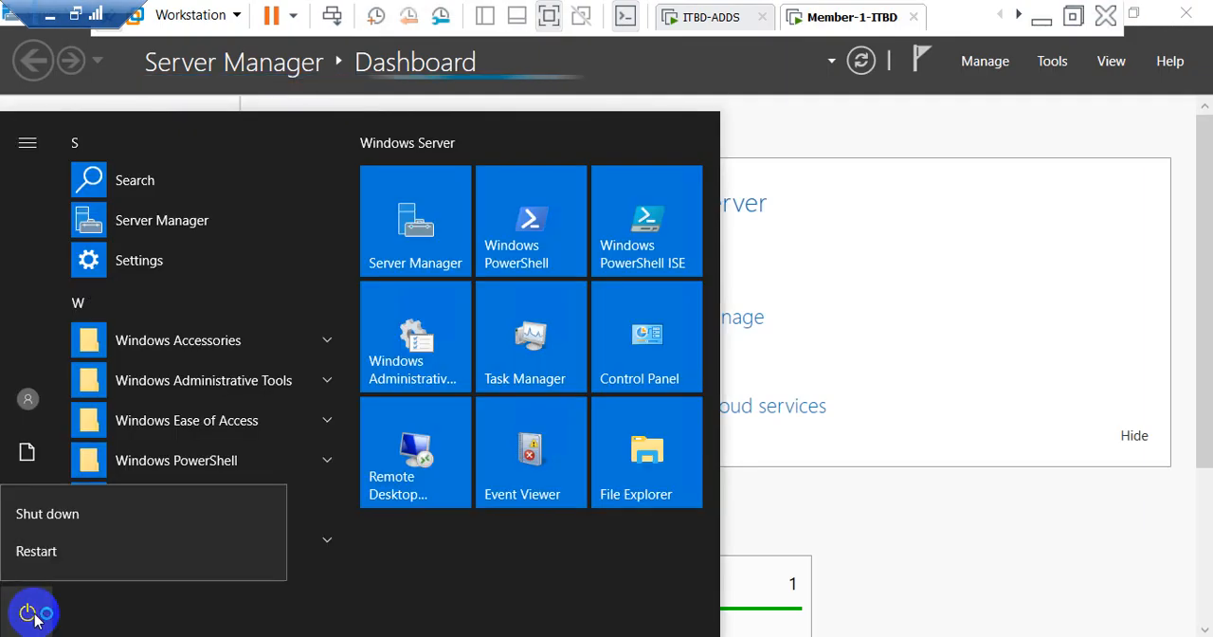
pyautogui.click(38, 560)
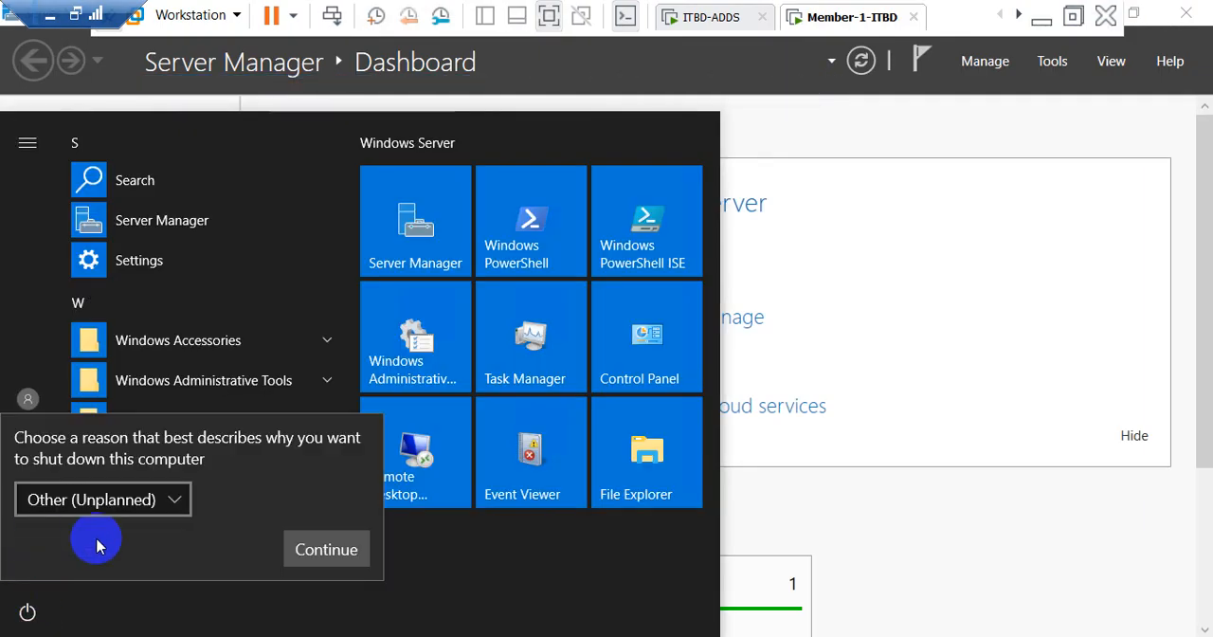
pyautogui.click(325, 550)
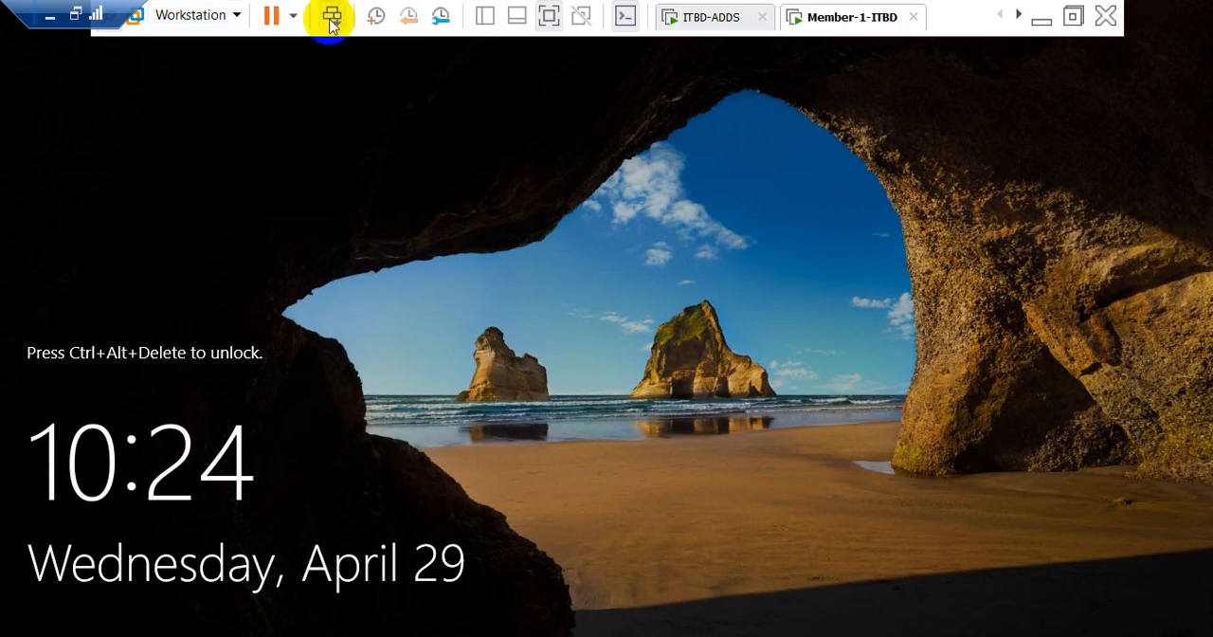
pyautogui.click(332, 21)
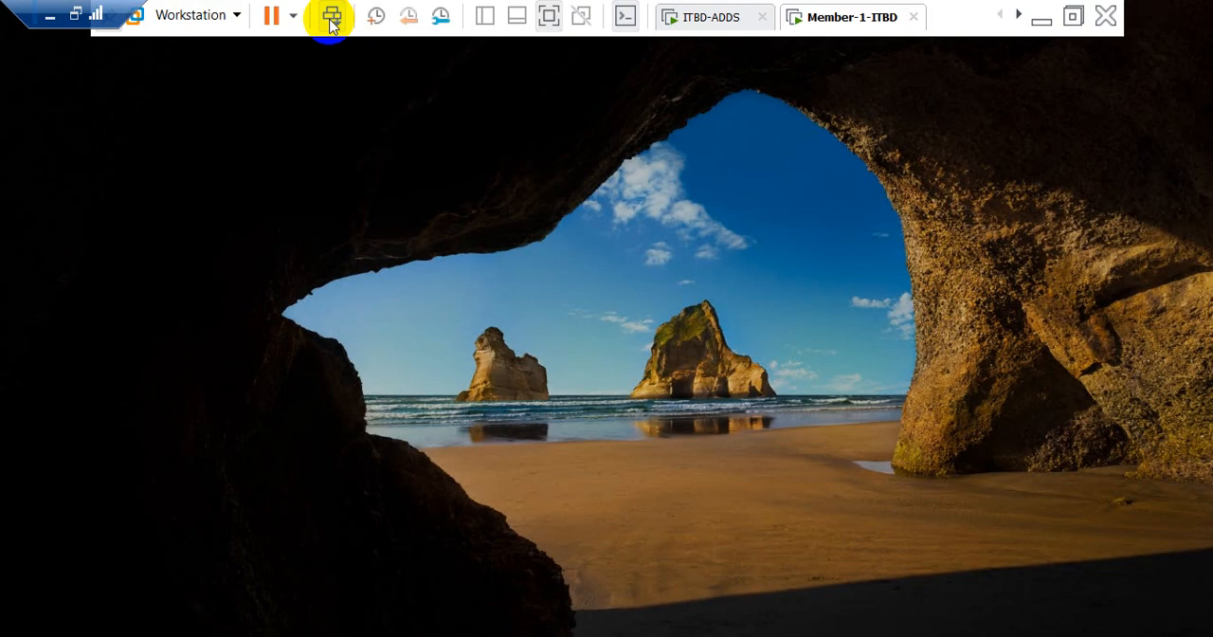
# Step: Sign in to Member-1-ITBD as the domain administrator by entering the account password
pyautogui.write('*')
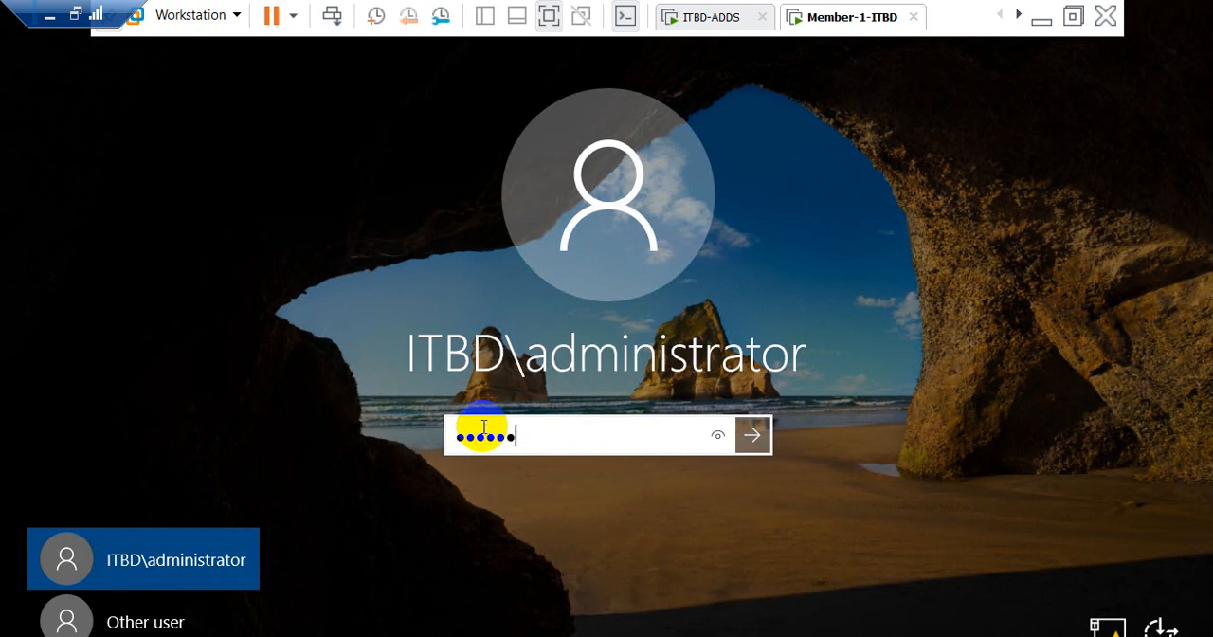
pyautogui.press('Return')
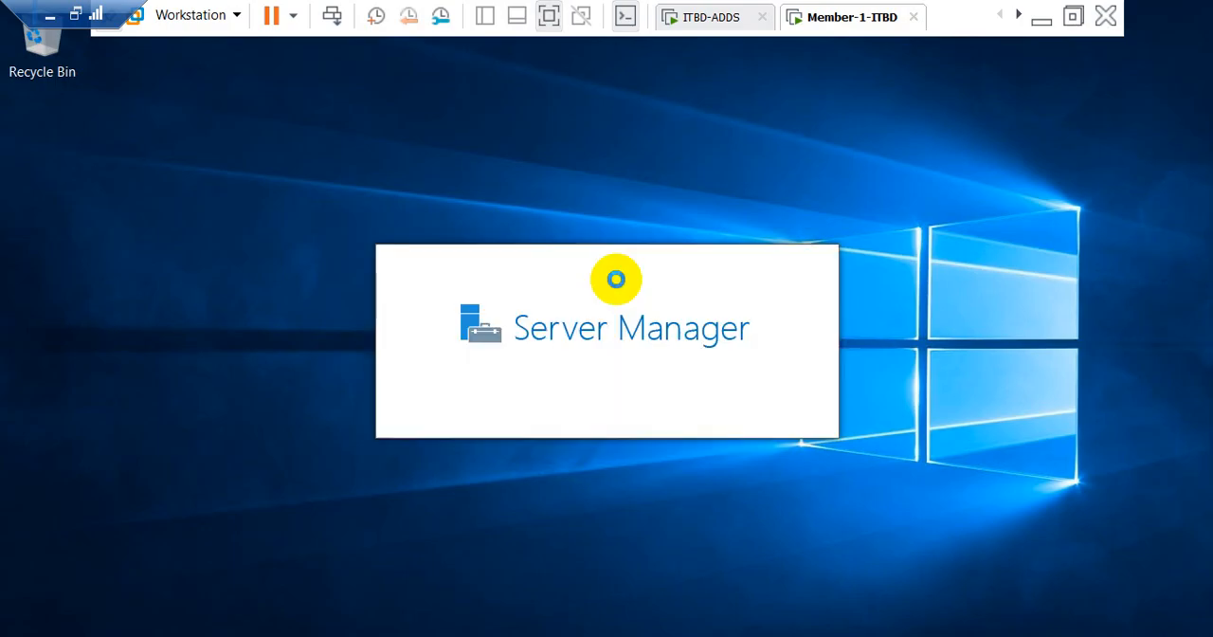
# Step: Open the Registry Editor, check the PortNumber value under WinStations\RDP-Tcp, and close the editor
pyautogui.press('super+r')
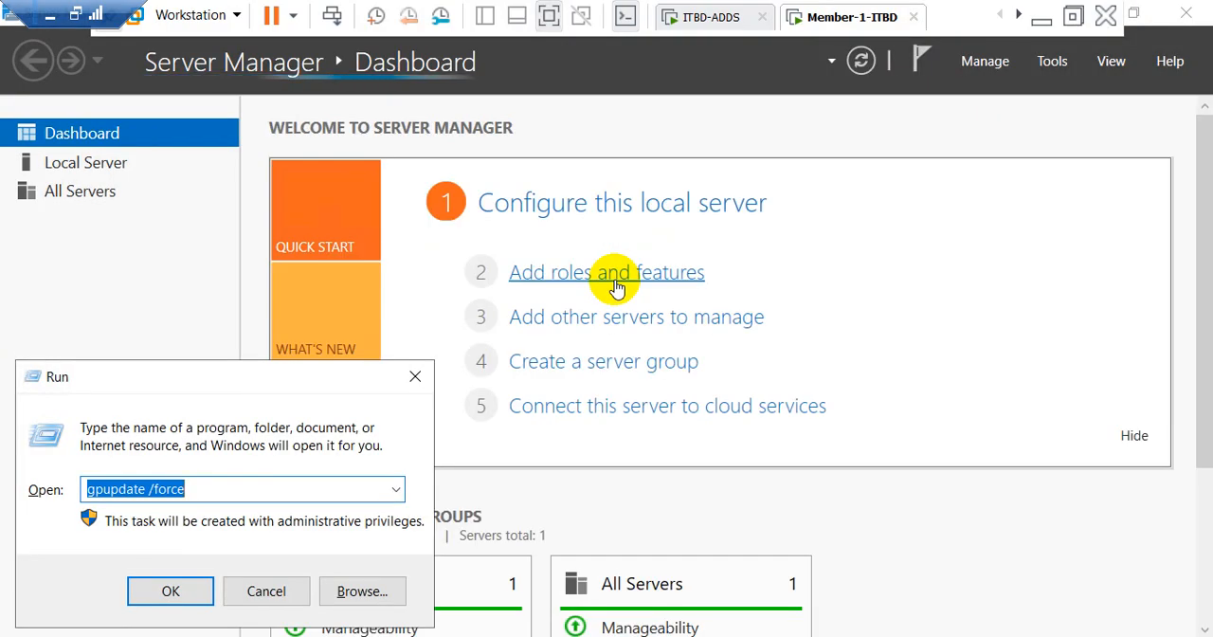
pyautogui.press('Down')
pyautogui.press('Return')
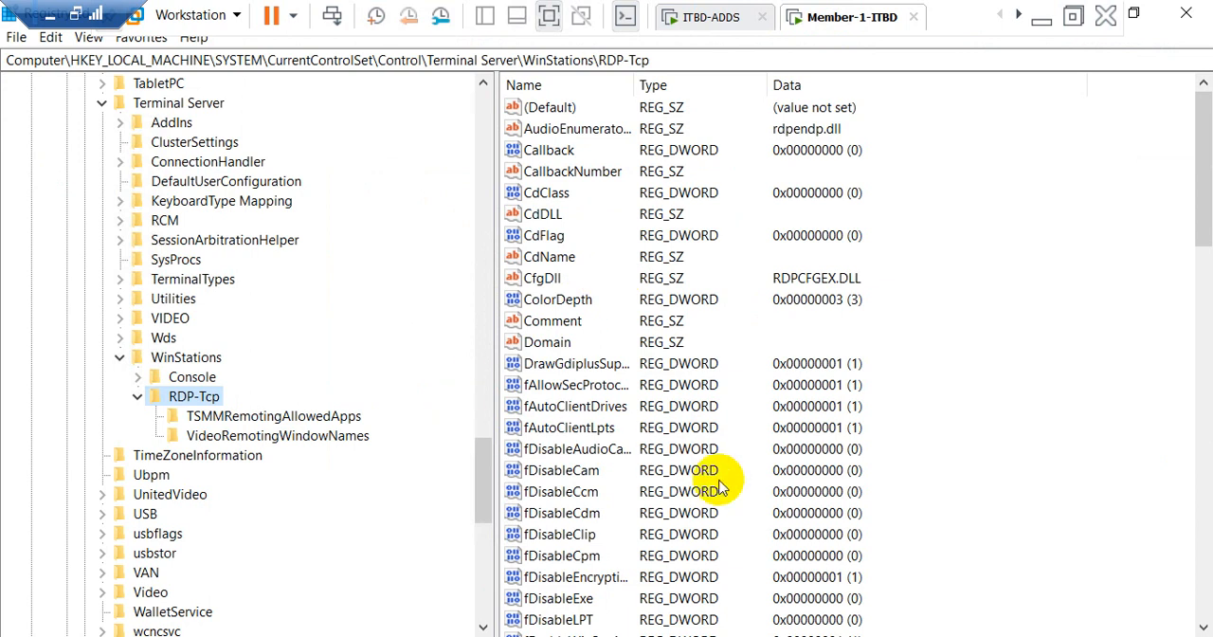
pyautogui.press('Tab')
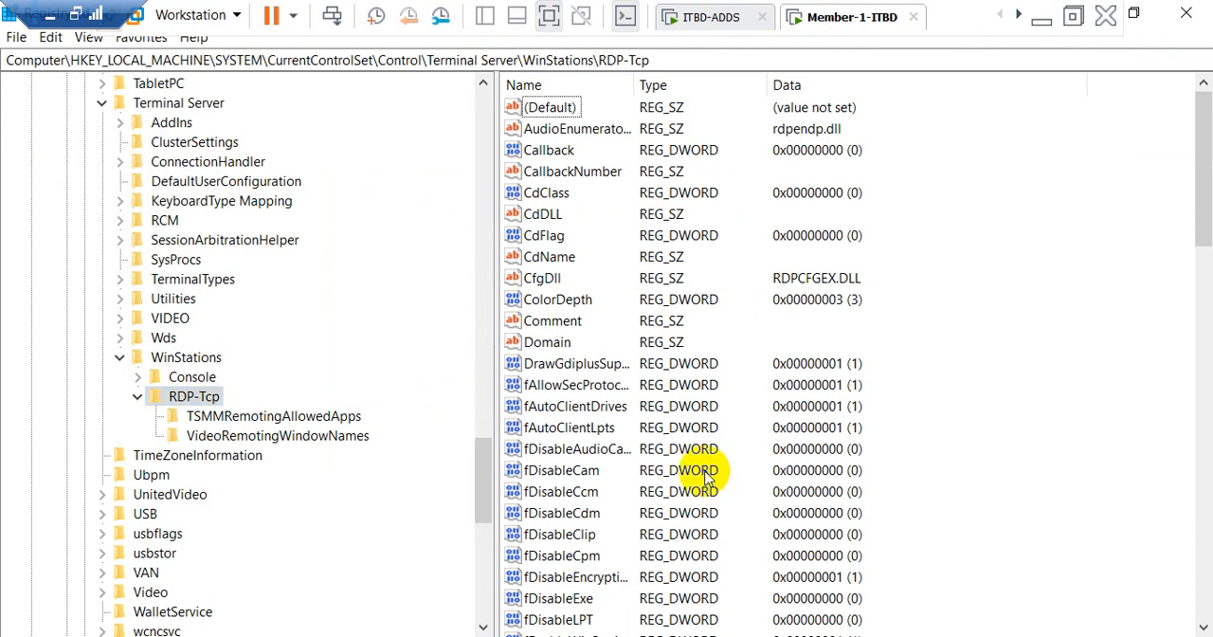
pyautogui.scroll(-10, 706, 477)
pyautogui.scroll(-6, 706, 477)
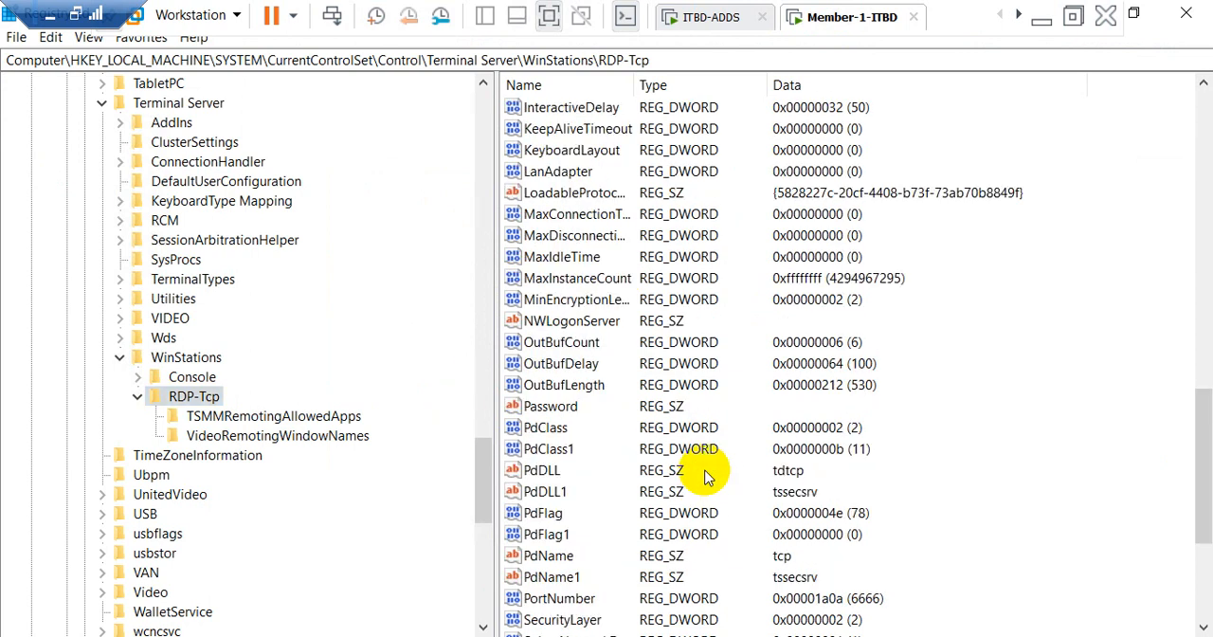
pyautogui.scroll(-1, 706, 476)
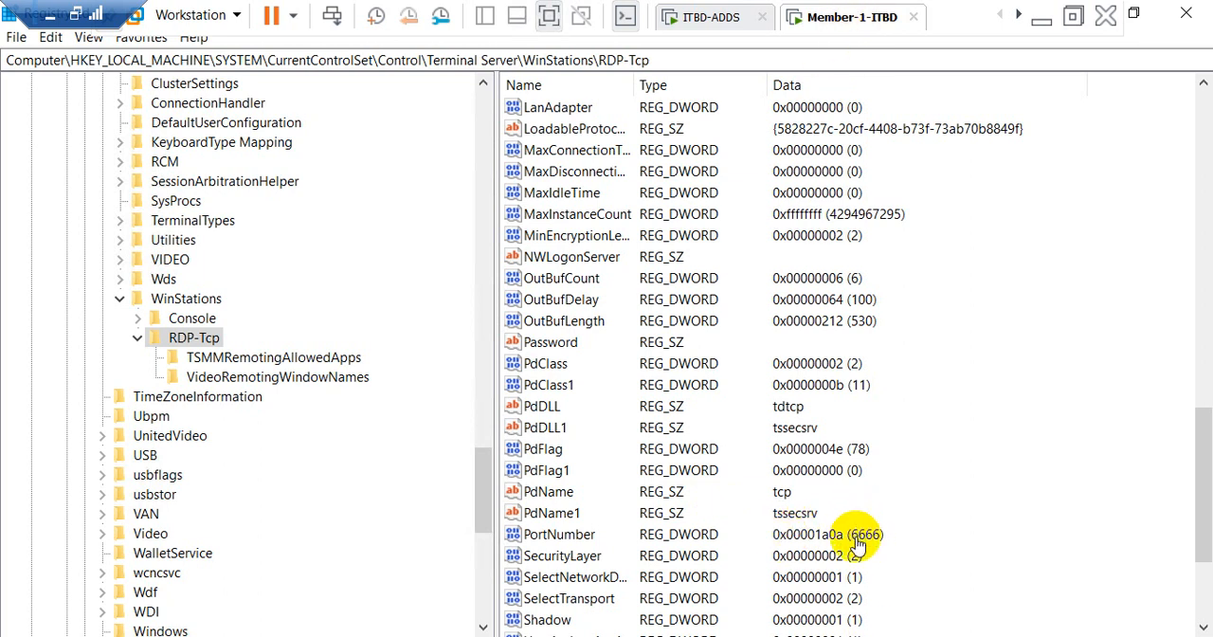
pyautogui.click(1185, 22)
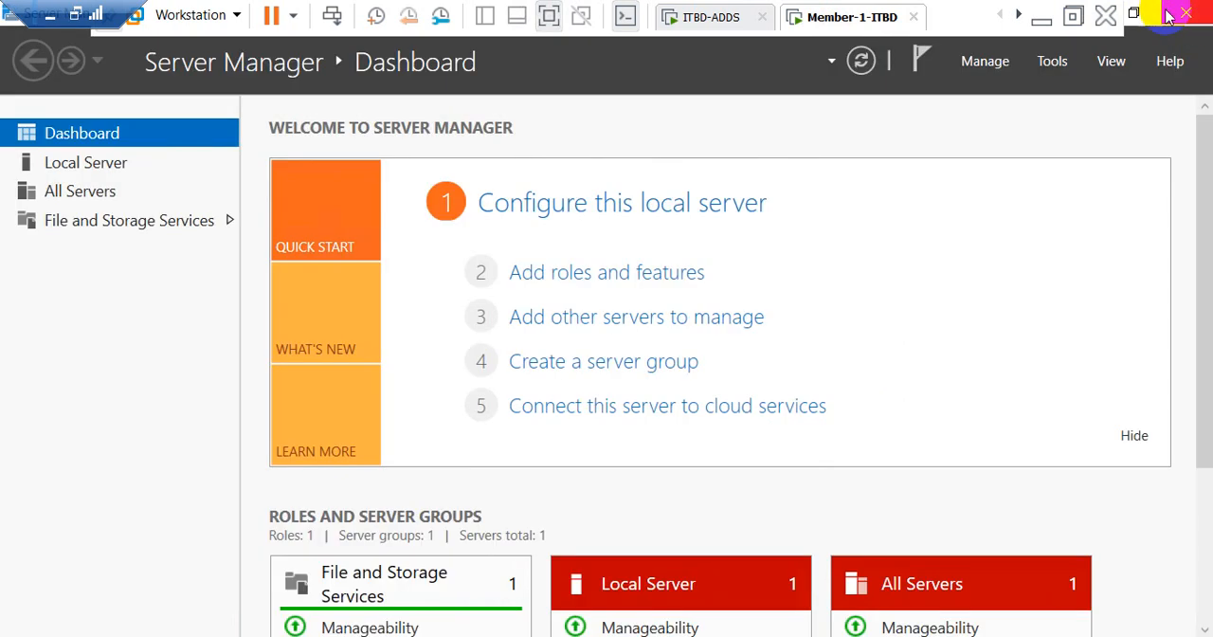
# Step: Switch to the Client-1-S machine and try a Remote Desktop connection to 10.1.1.11 without a port number
pyautogui.click(1020, 16)
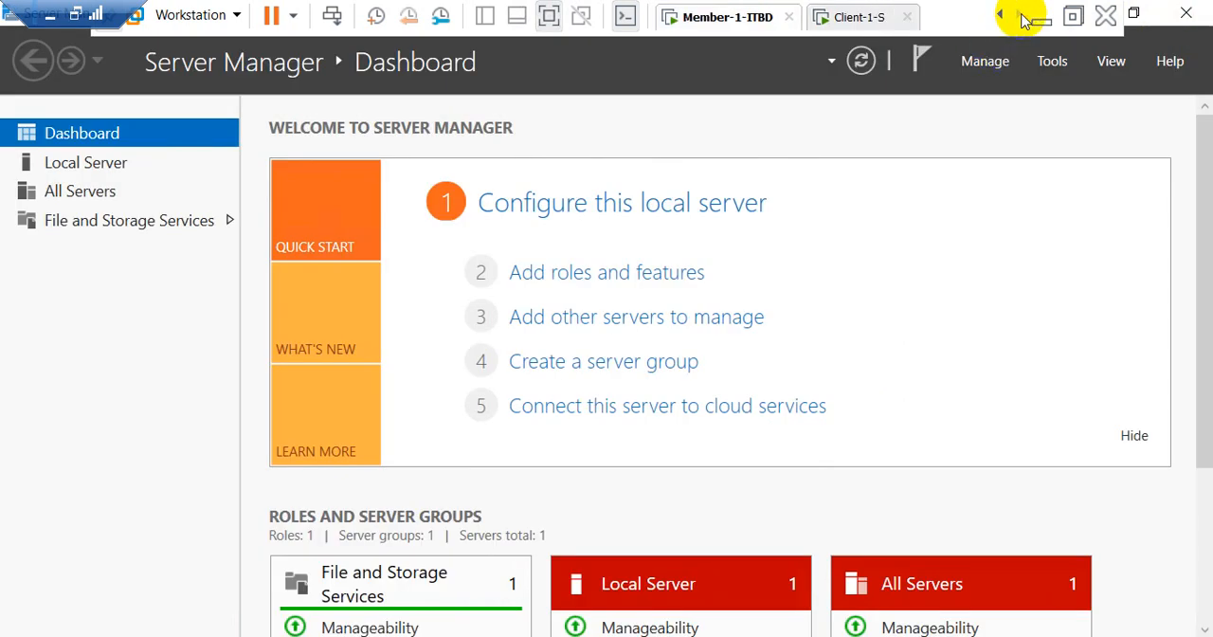
pyautogui.click(861, 21)
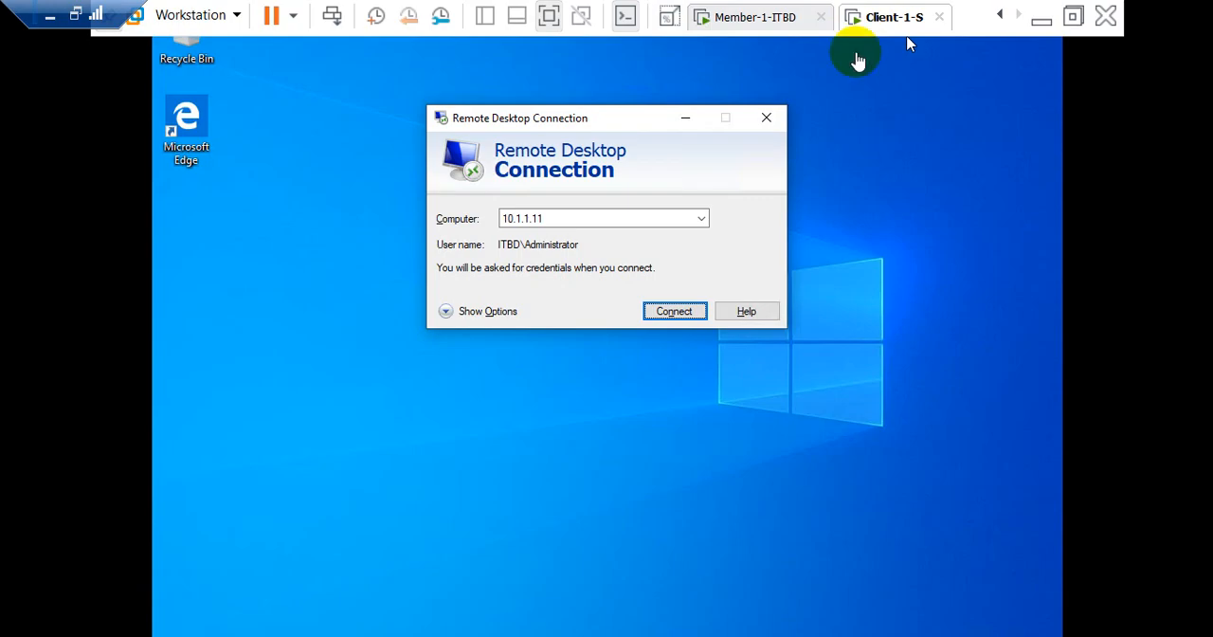
pyautogui.click(602, 118)
pyautogui.moveTo(602, 119); pyautogui.dragTo(545, 159)
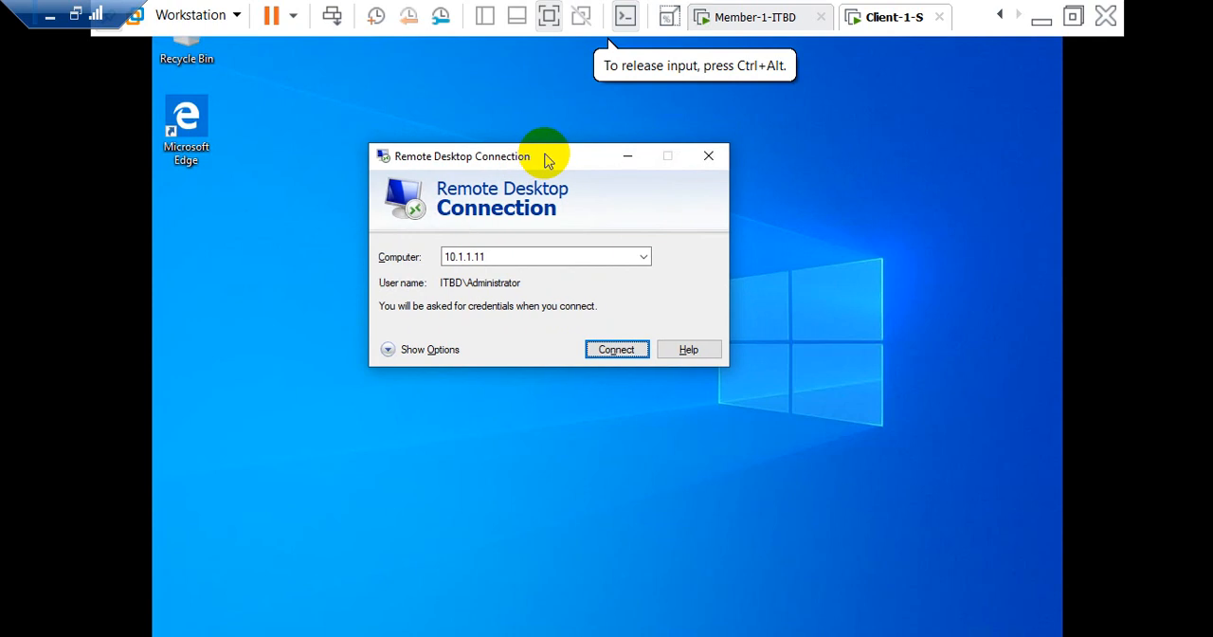
pyautogui.click(538, 258)
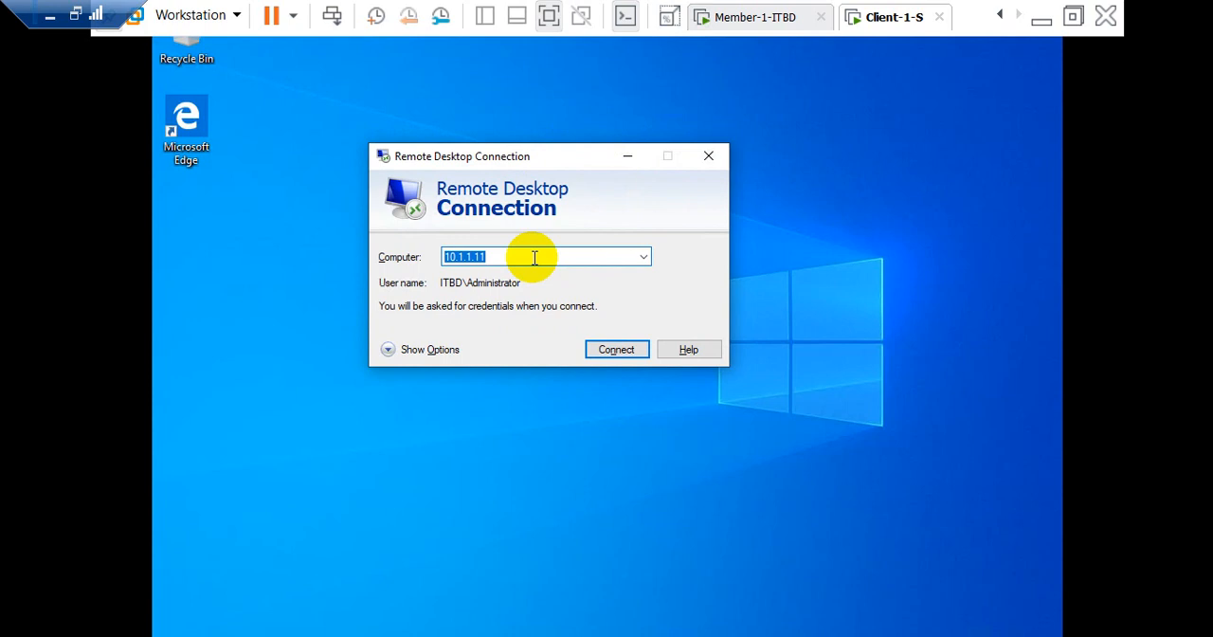
pyautogui.click(533, 258)
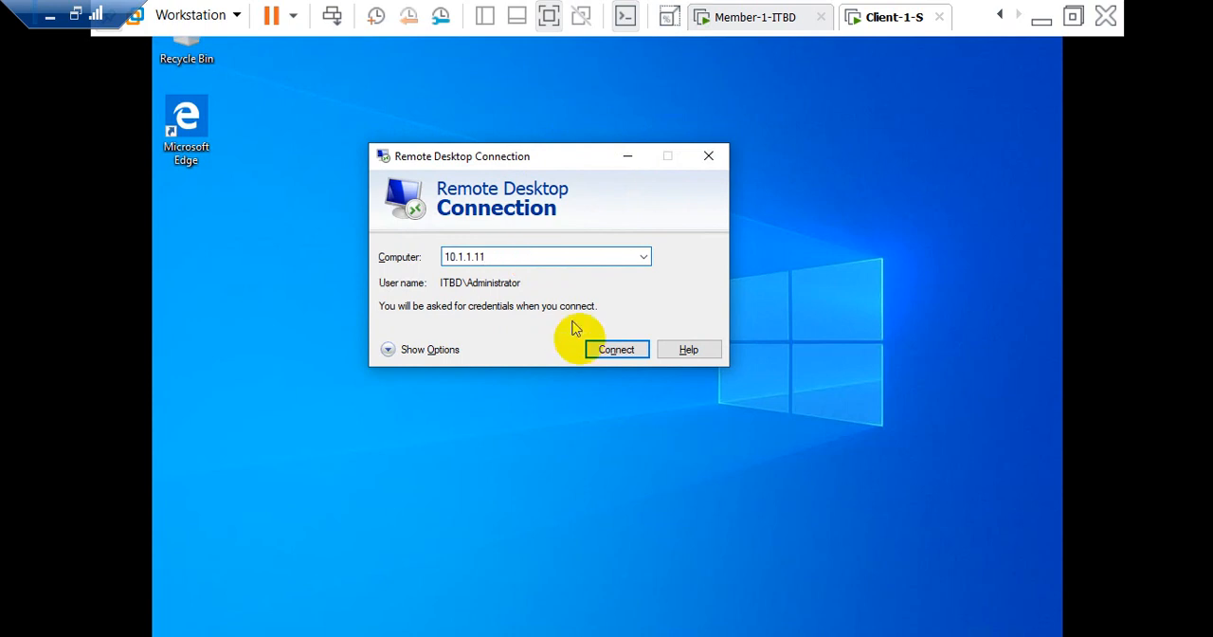
pyautogui.click(609, 353)
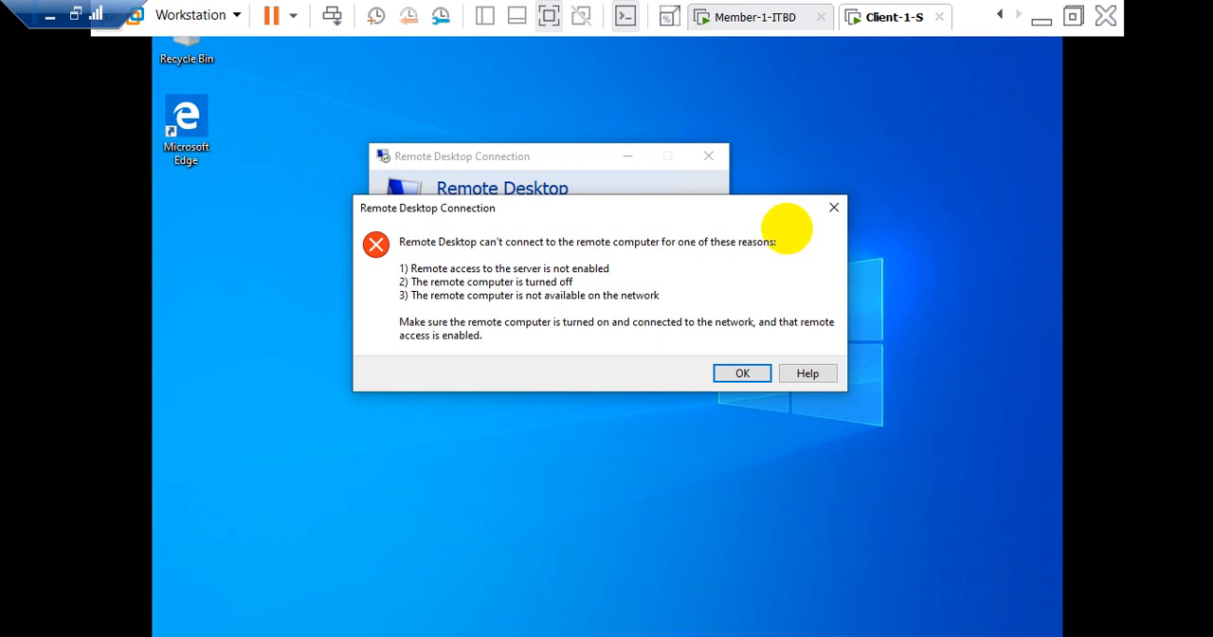
pyautogui.click(692, 431)
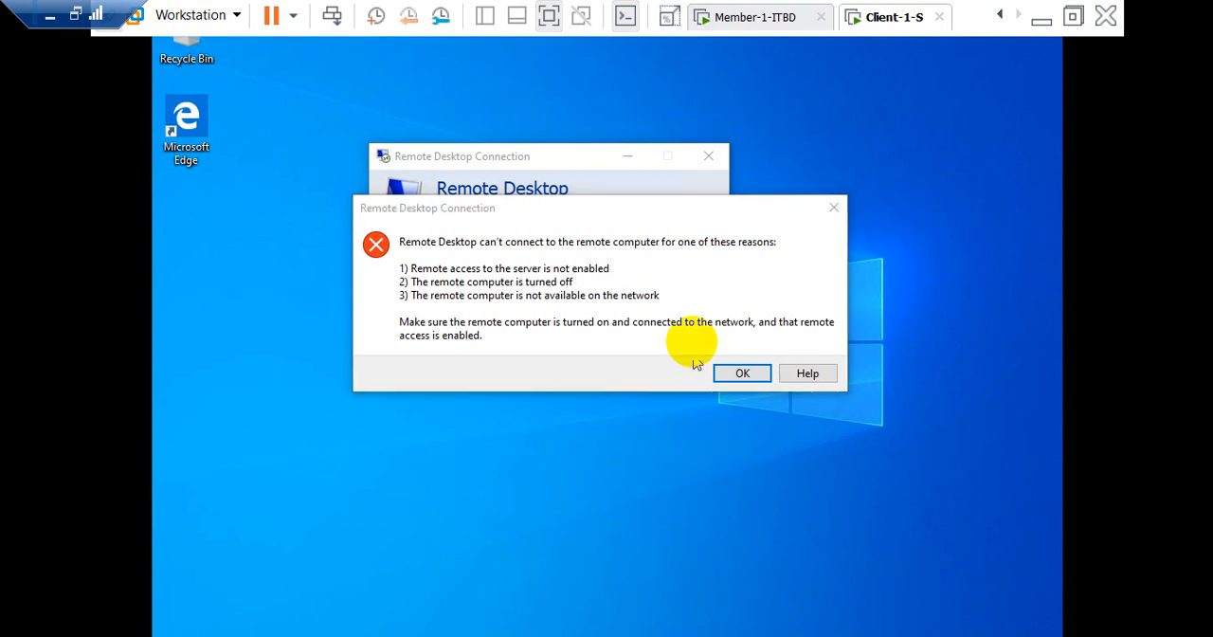
pyautogui.click(744, 376)
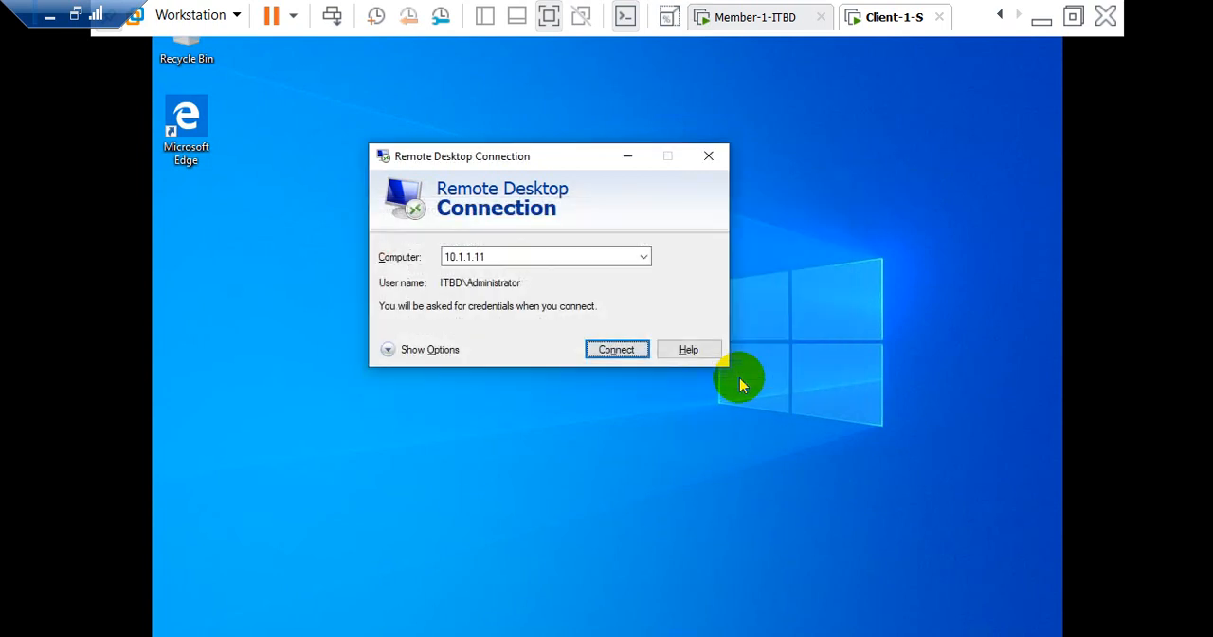
# Step: Append port 6666 to the Remote Desktop address and start connecting to 10.1.1.11:6666
pyautogui.doubleClick(570, 258)
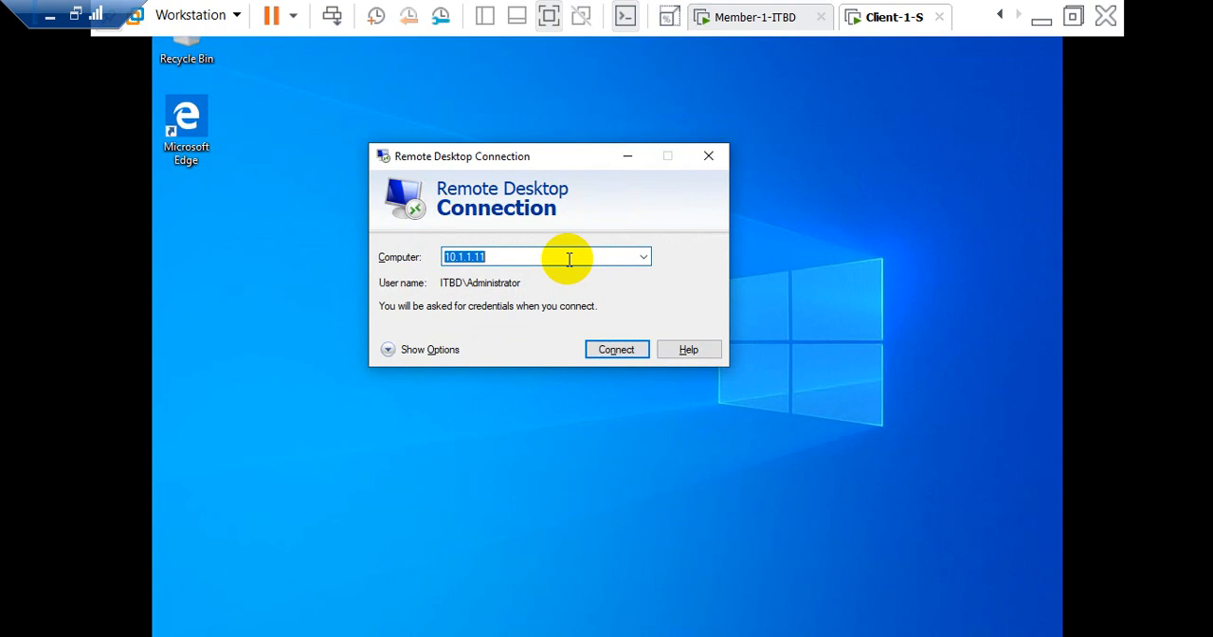
pyautogui.click(569, 259)
pyautogui.write(':')
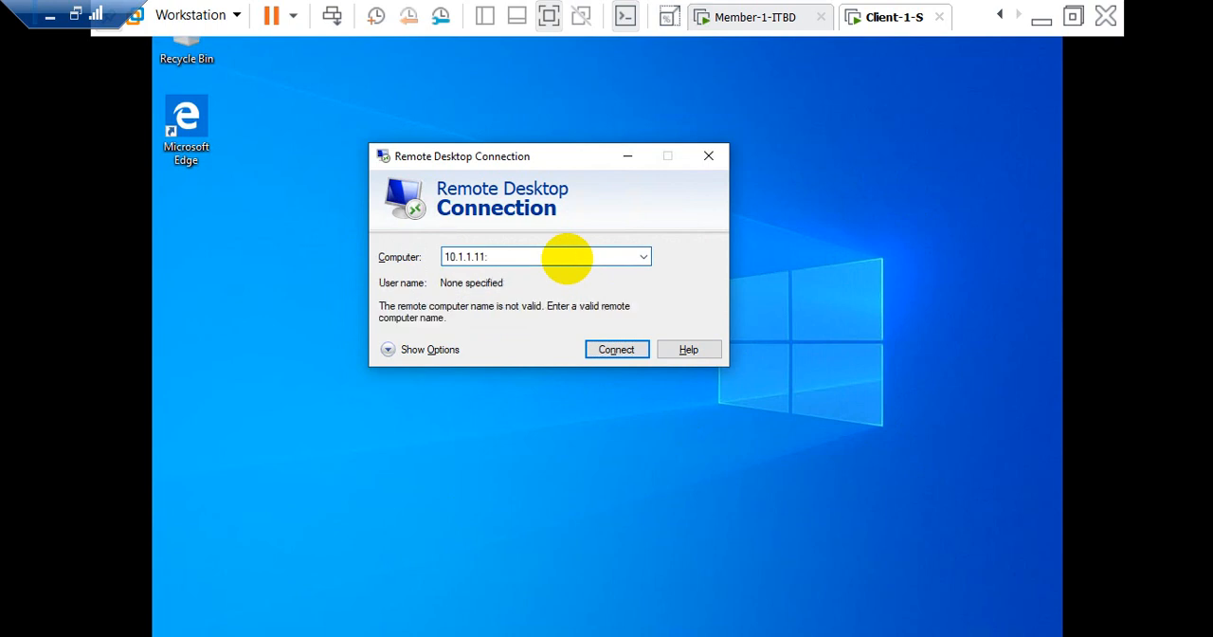
pyautogui.write('6666')
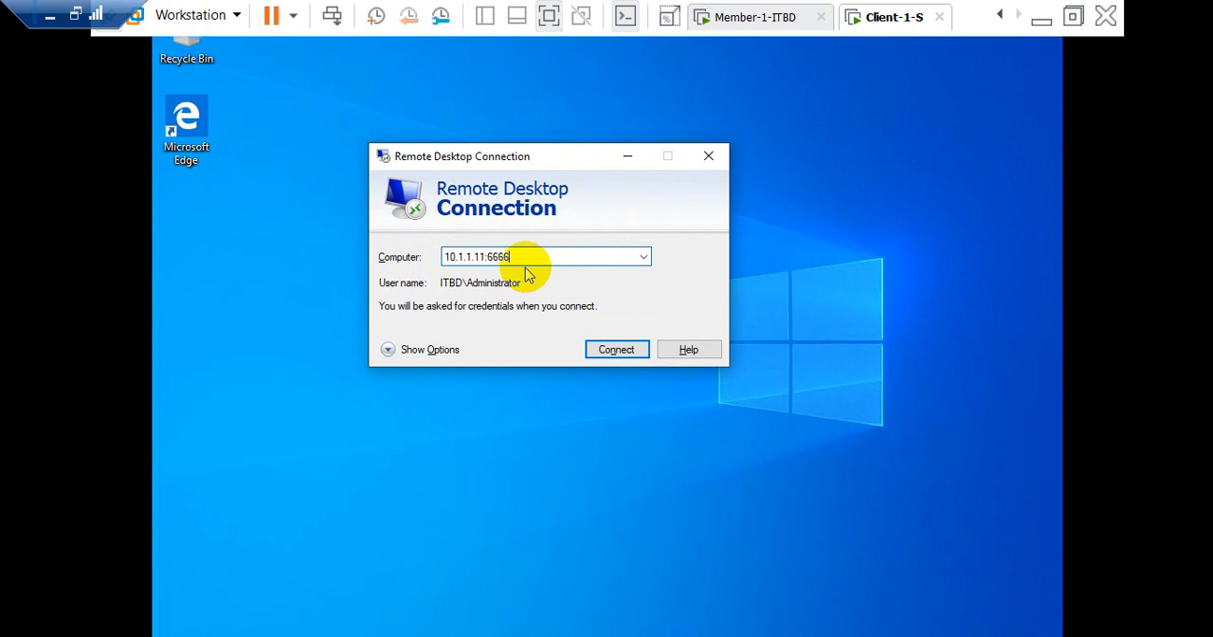
pyautogui.click(611, 350)
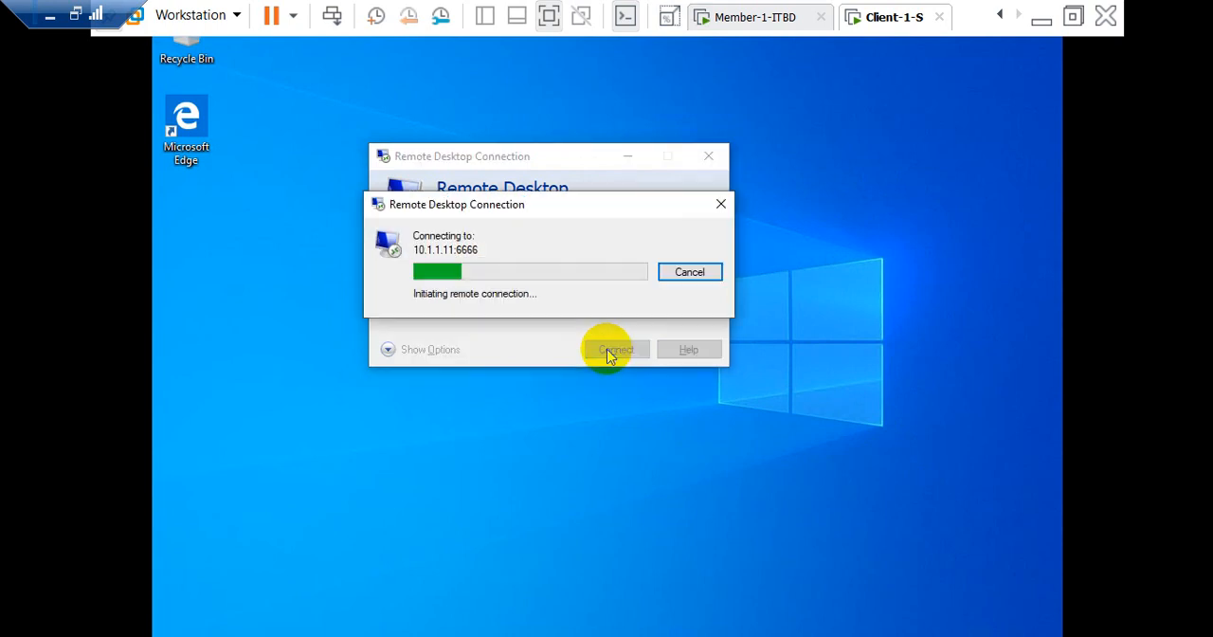